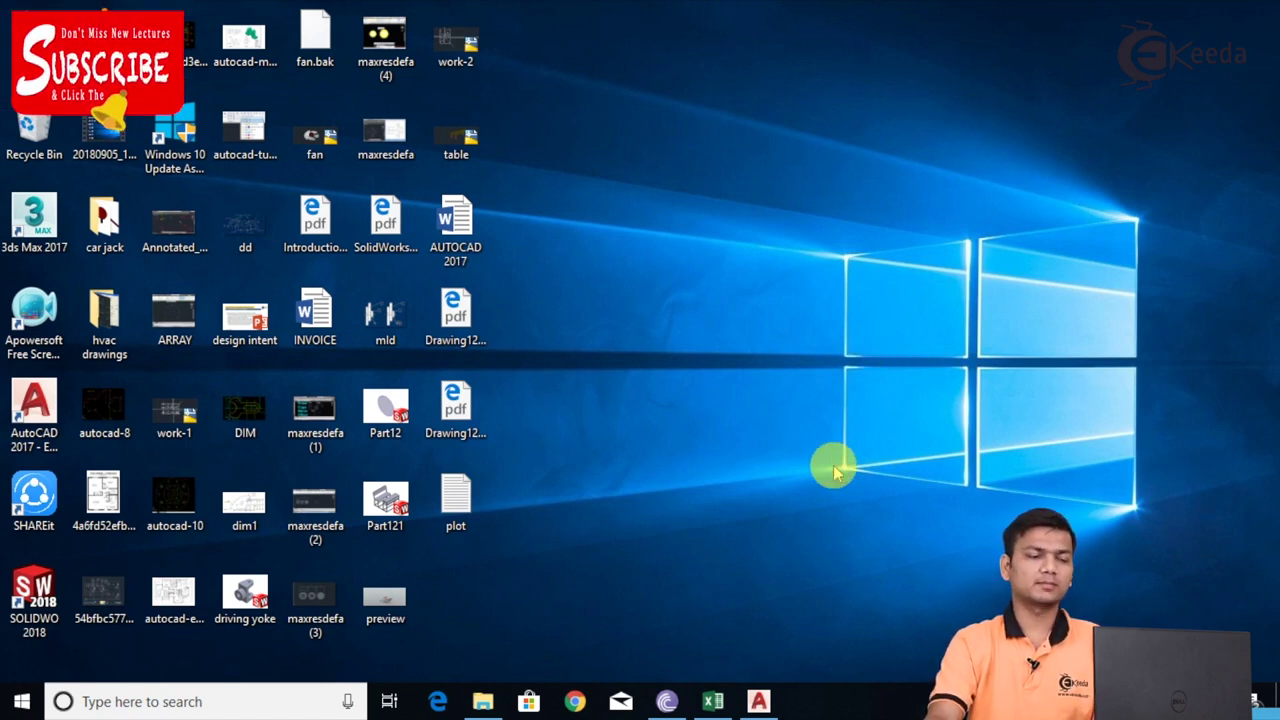
Switch to AutoCAD, create a new drawing from the acad3D template and set its visual style to 2D Wireframe.
{"action": "left_click", "coordinate": [759, 701]}
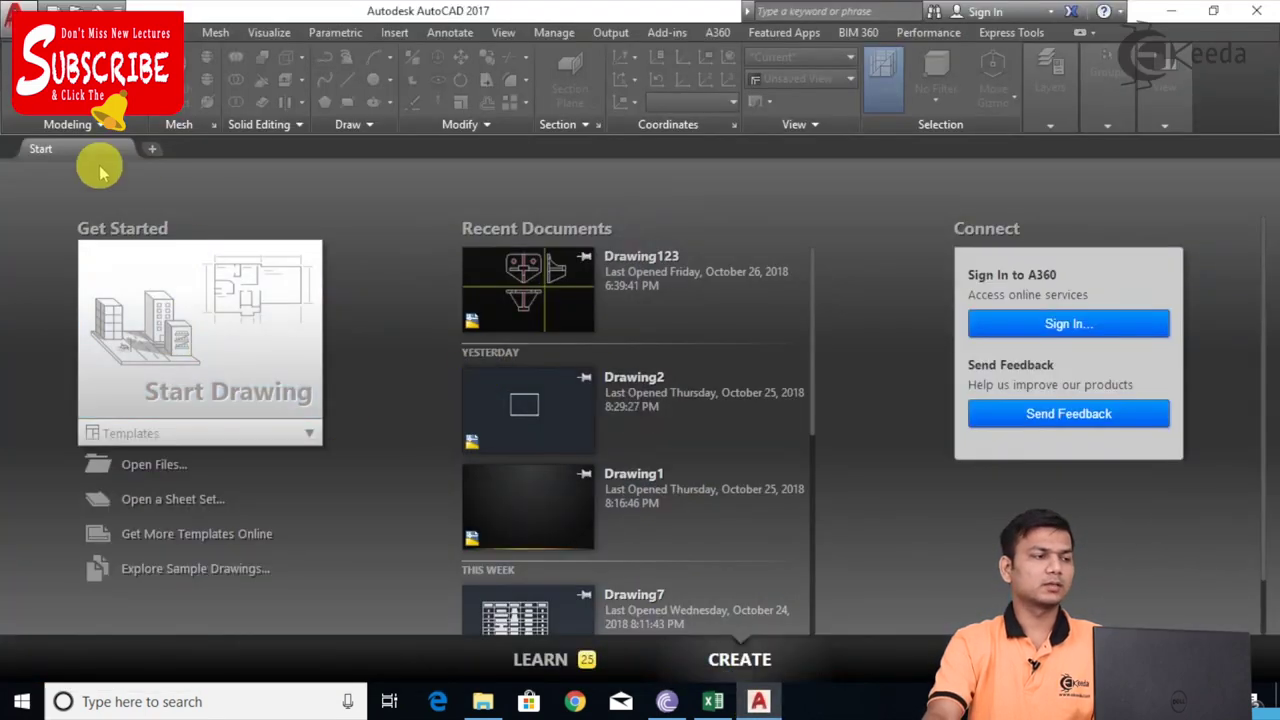
{"action": "left_click", "coordinate": [18, 16]}
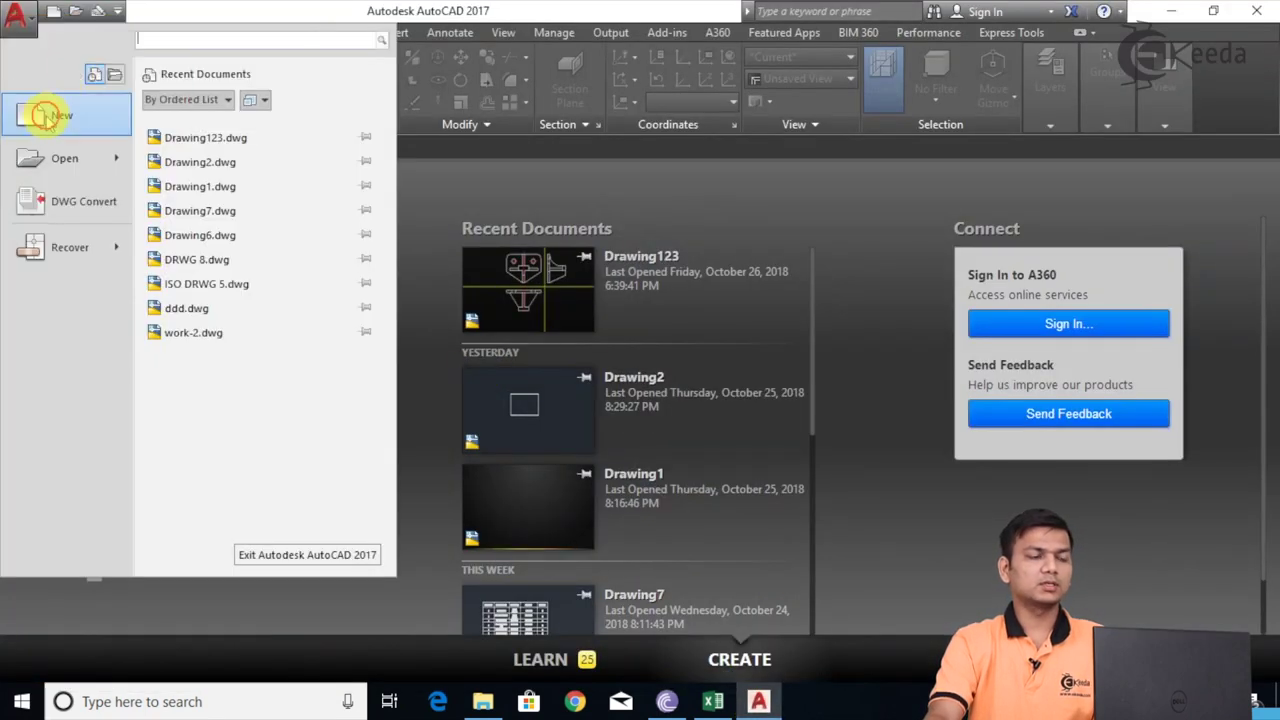
{"action": "key", "text": "Escape"}
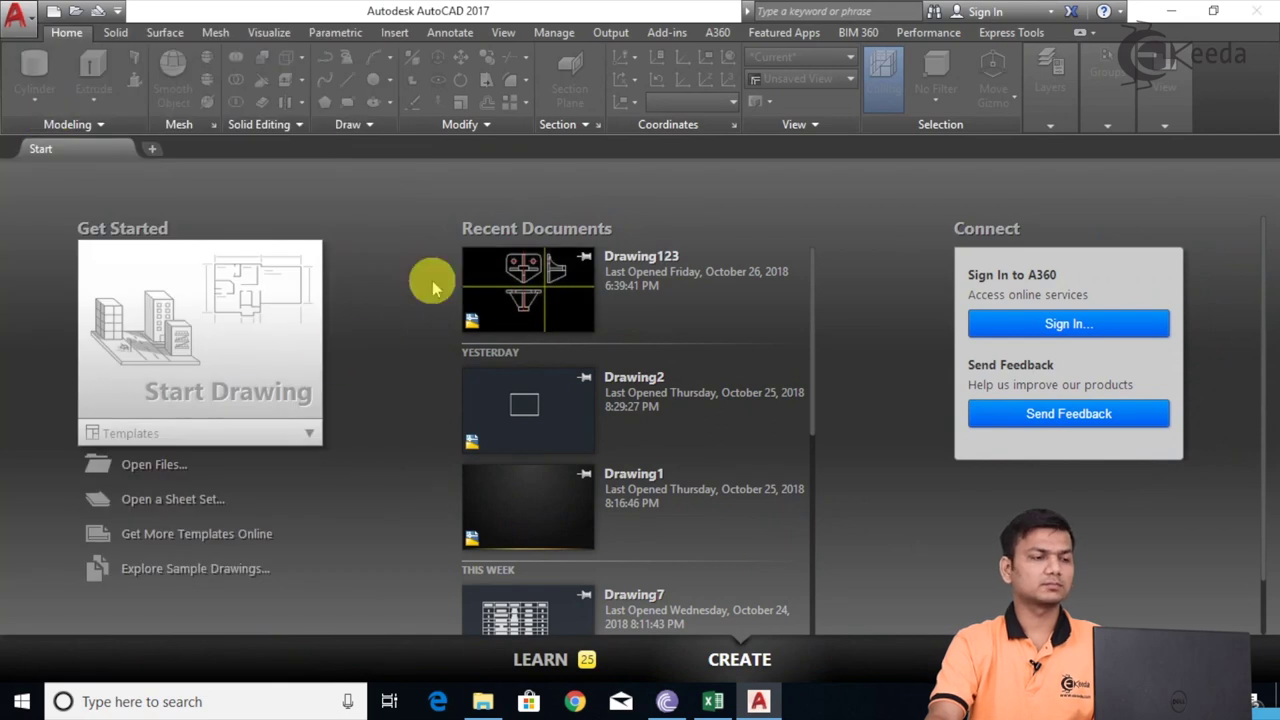
{"action": "key", "text": "ctrl+n"}
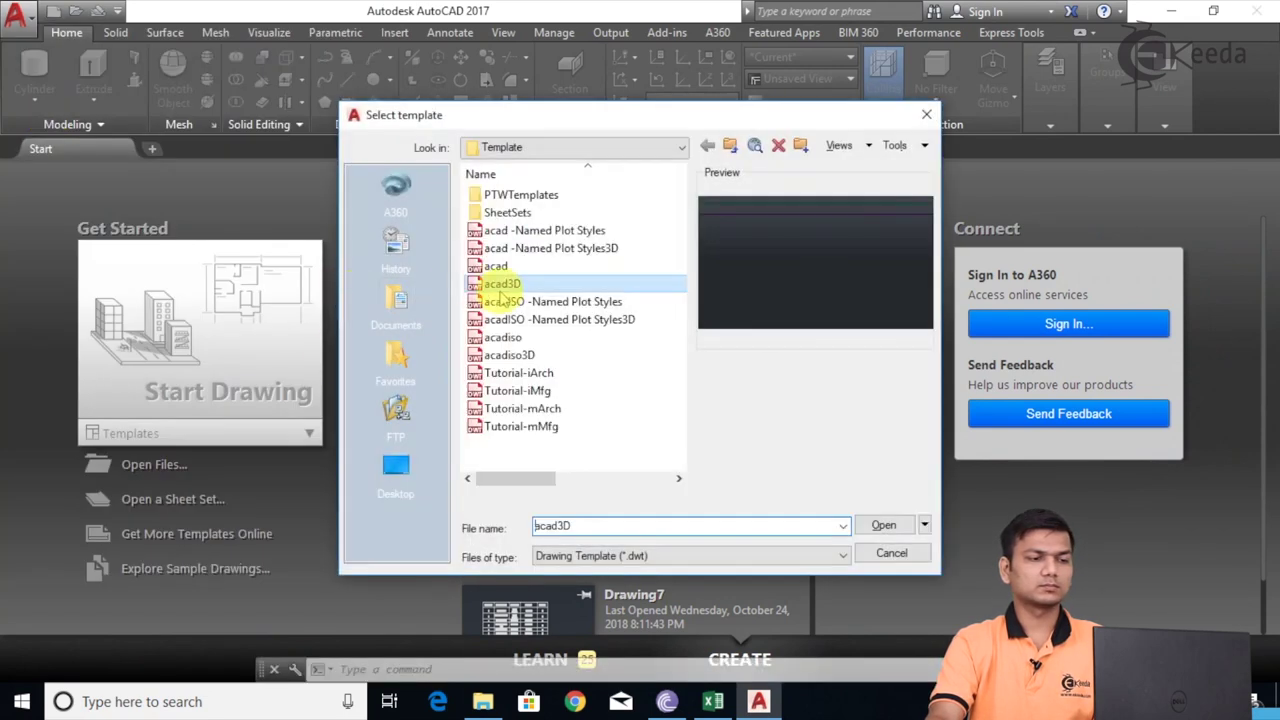
{"action": "left_click", "coordinate": [900, 532]}
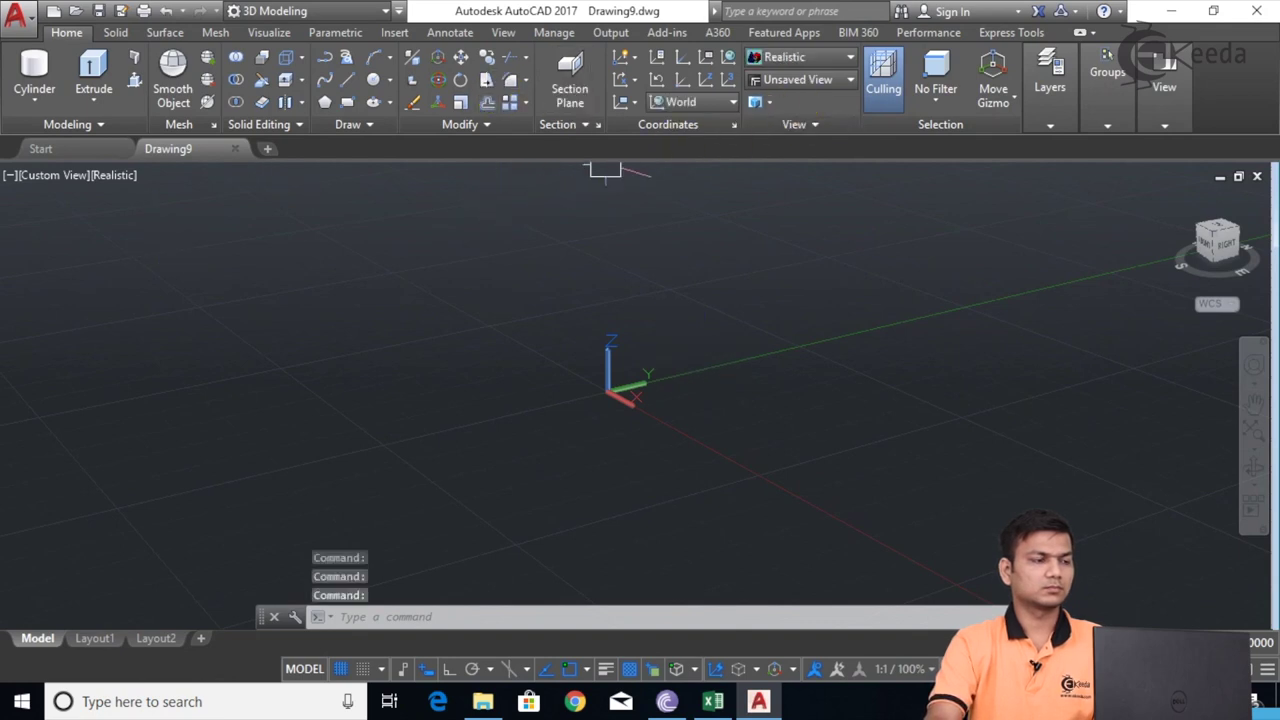
{"action": "left_click", "coordinate": [115, 175]}
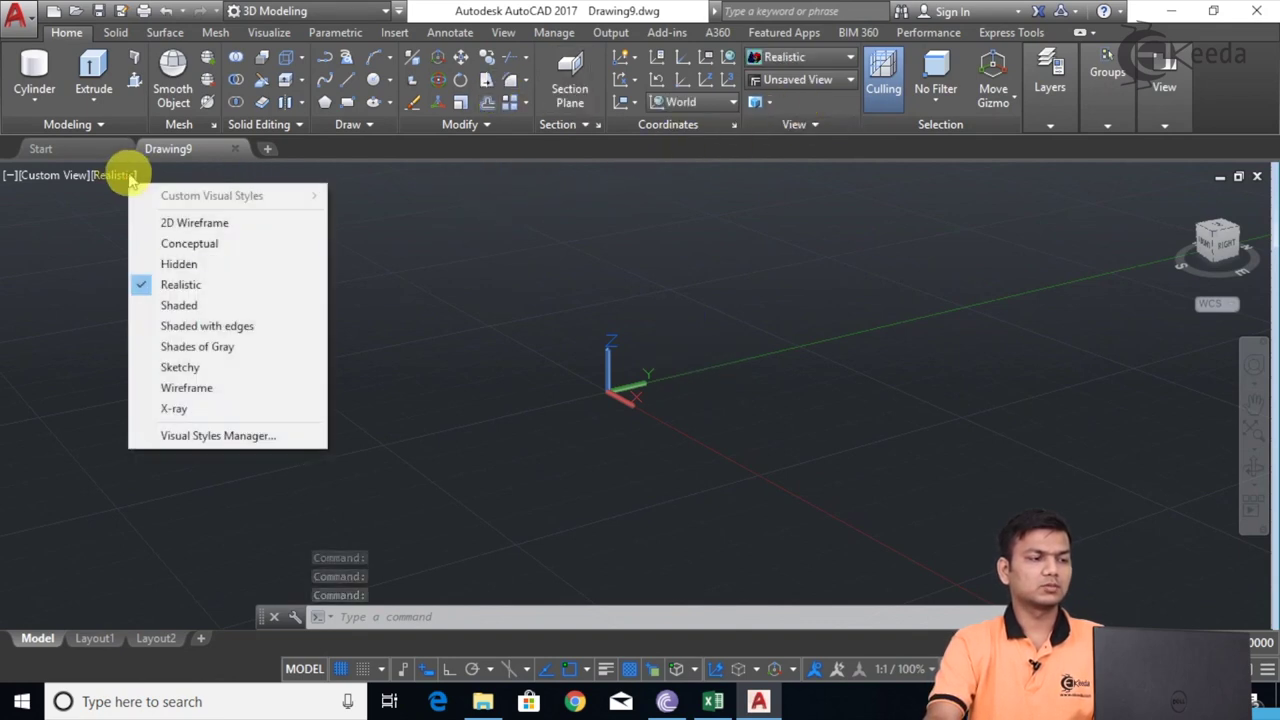
{"action": "left_click", "coordinate": [174, 224]}
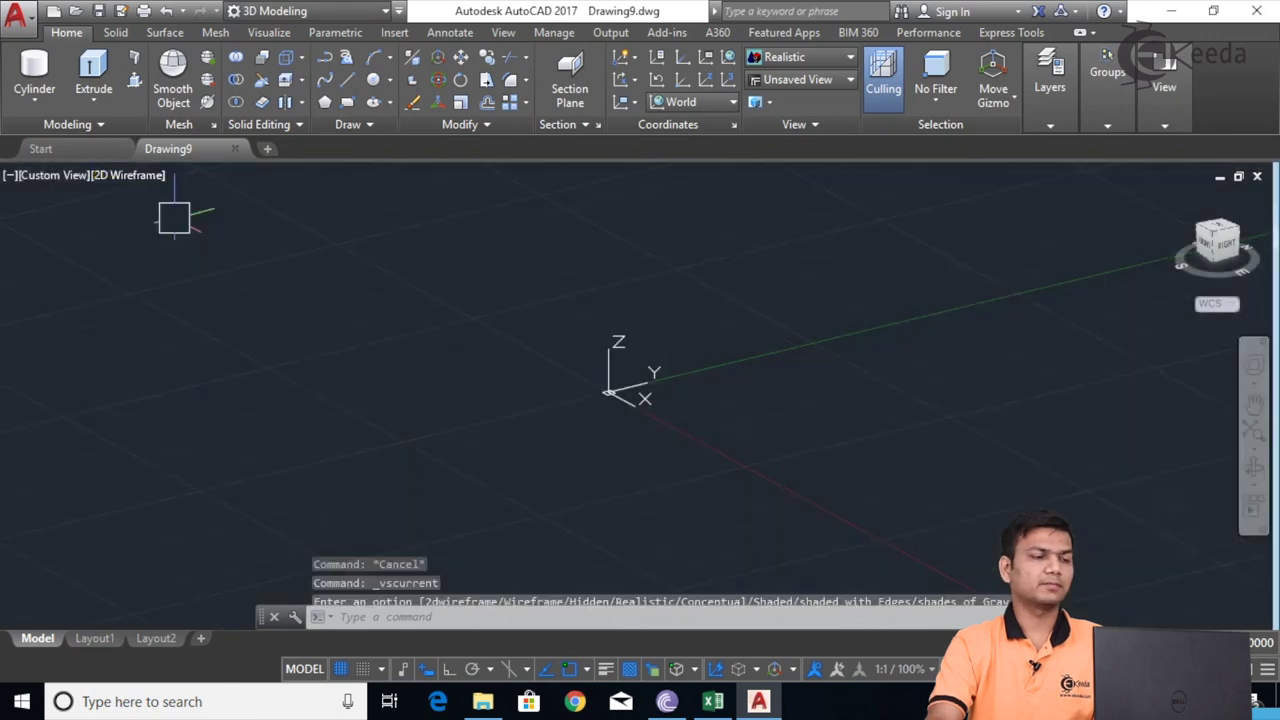
Draw a rectangle of about 200 by 220 units on the ground plane, starting near the Y axis a short distance from the origin.
{"action": "middle_click_drag", "start_coordinate": [666, 300], "coordinate": [561, 419]}
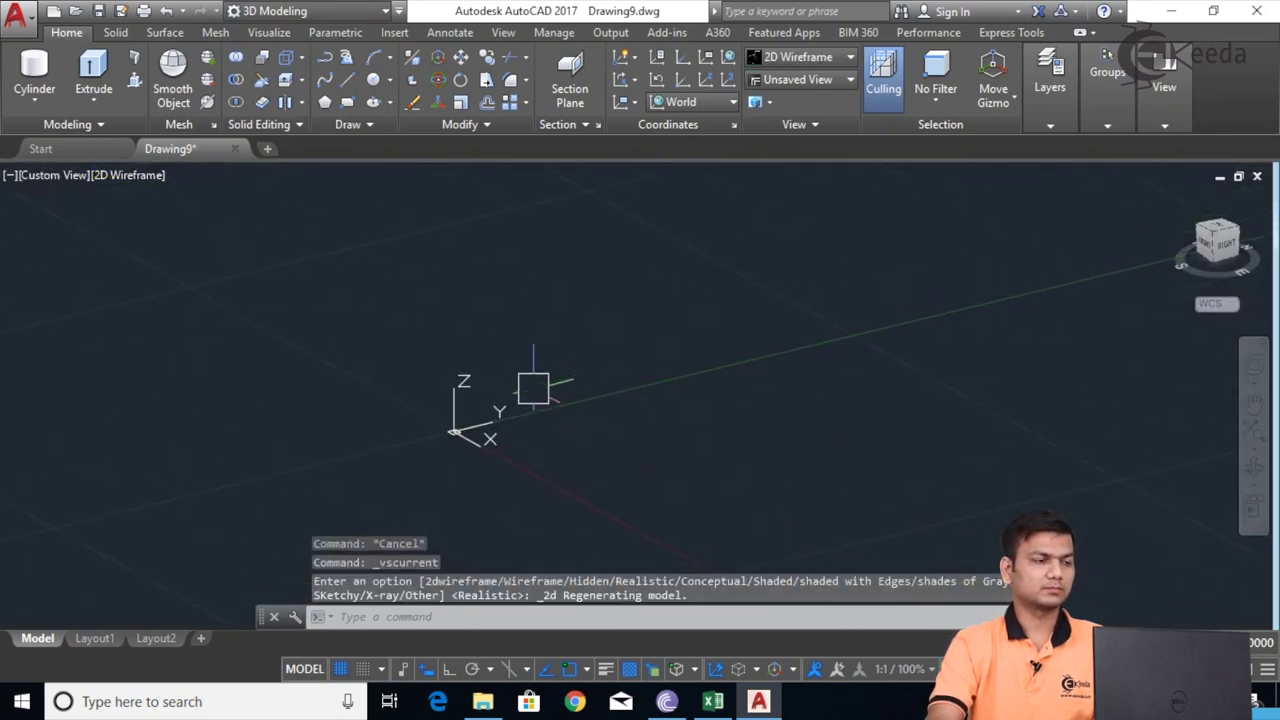
{"action": "scroll", "coordinate": [509, 371], "scroll_direction": "down", "scroll_amount": 1}
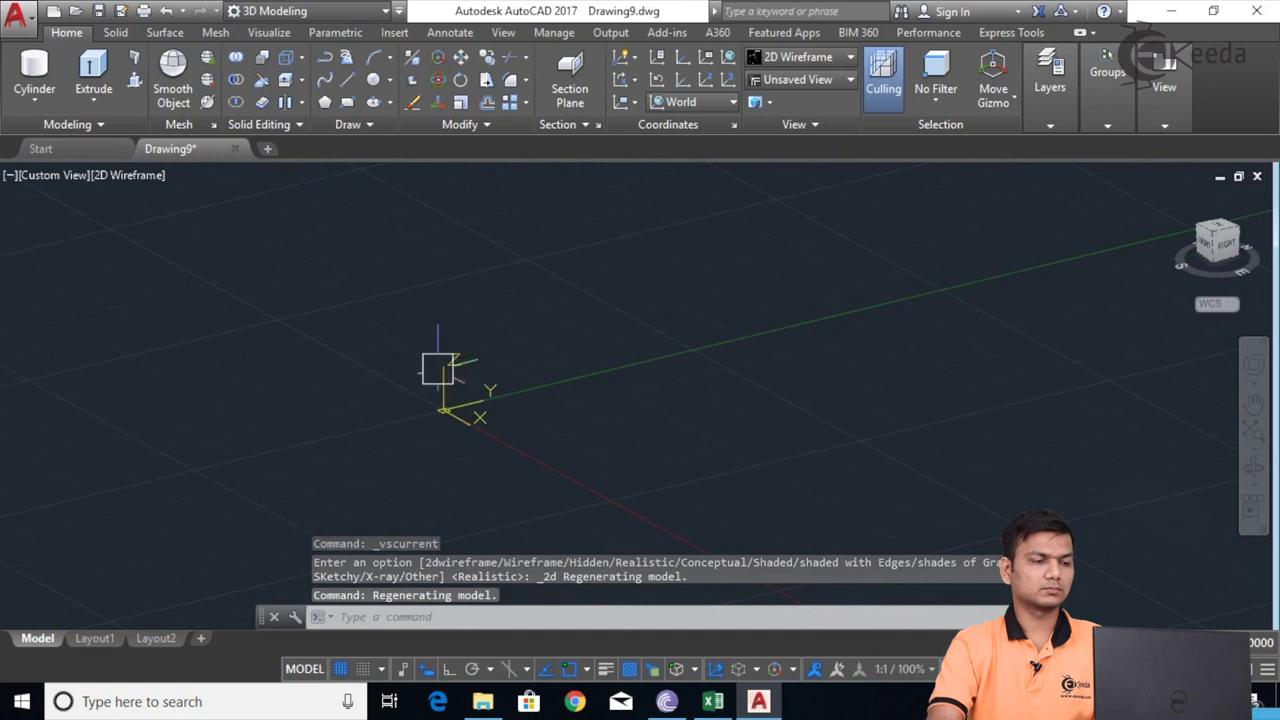
{"action": "middle_click_drag", "start_coordinate": [459, 361], "coordinate": [408, 352]}
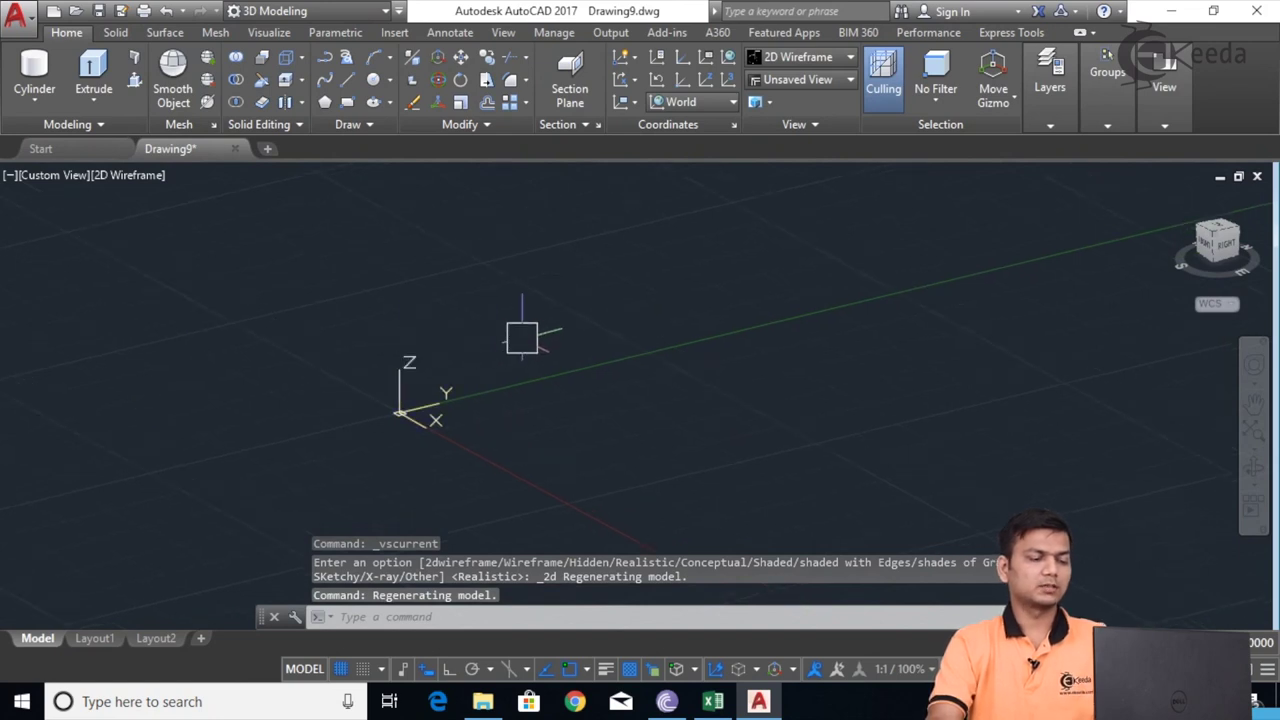
{"action": "type", "text": "rec"}
{"action": "key", "text": "Return"}
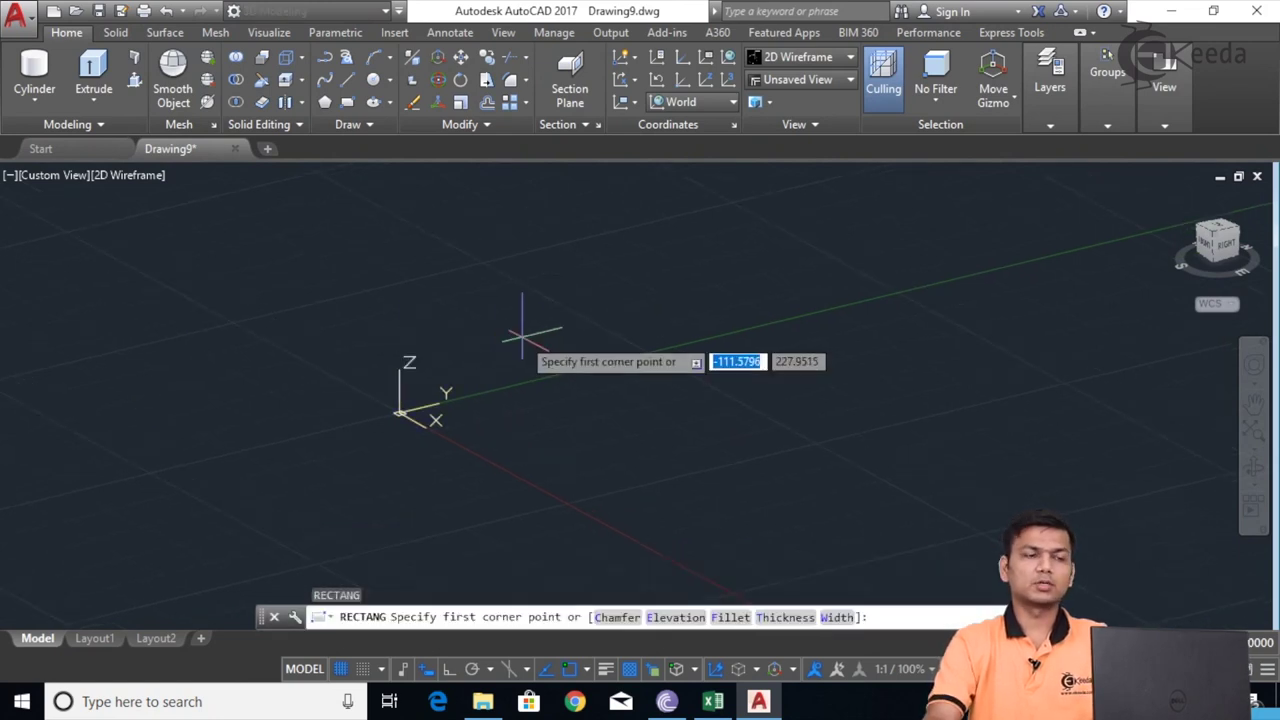
{"action": "left_click", "coordinate": [518, 380]}
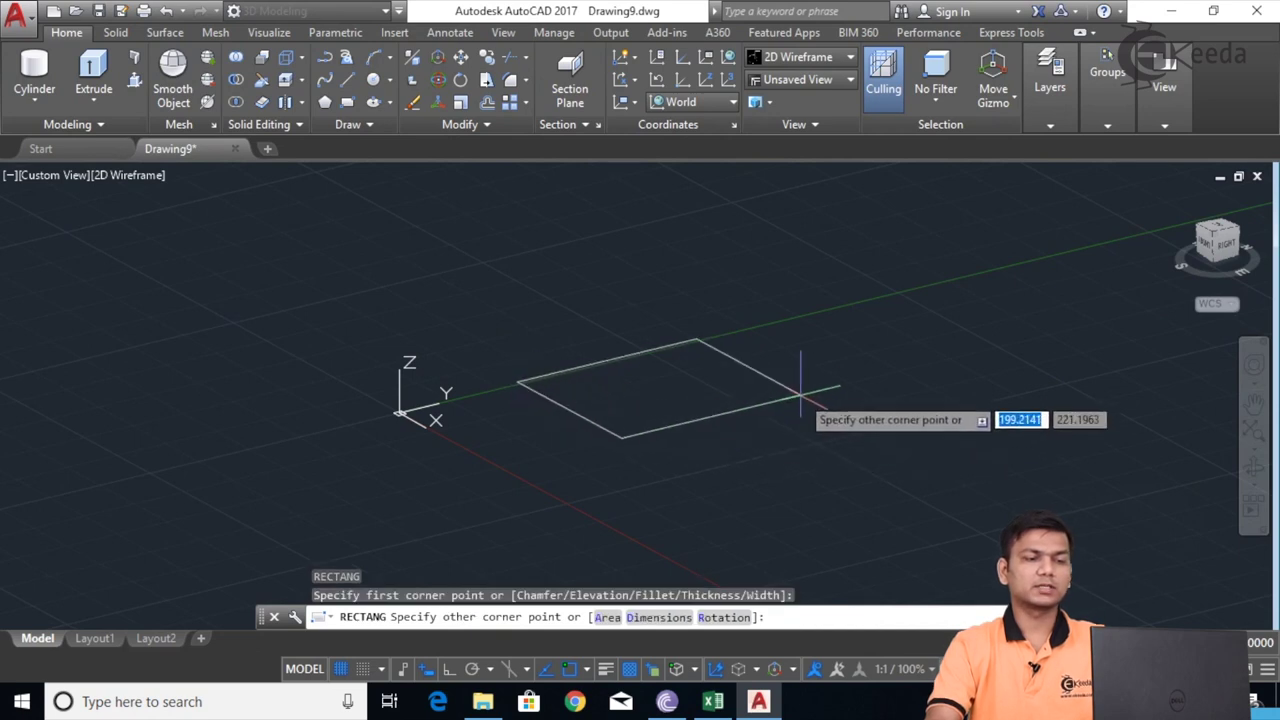
{"action": "left_click", "coordinate": [804, 388]}
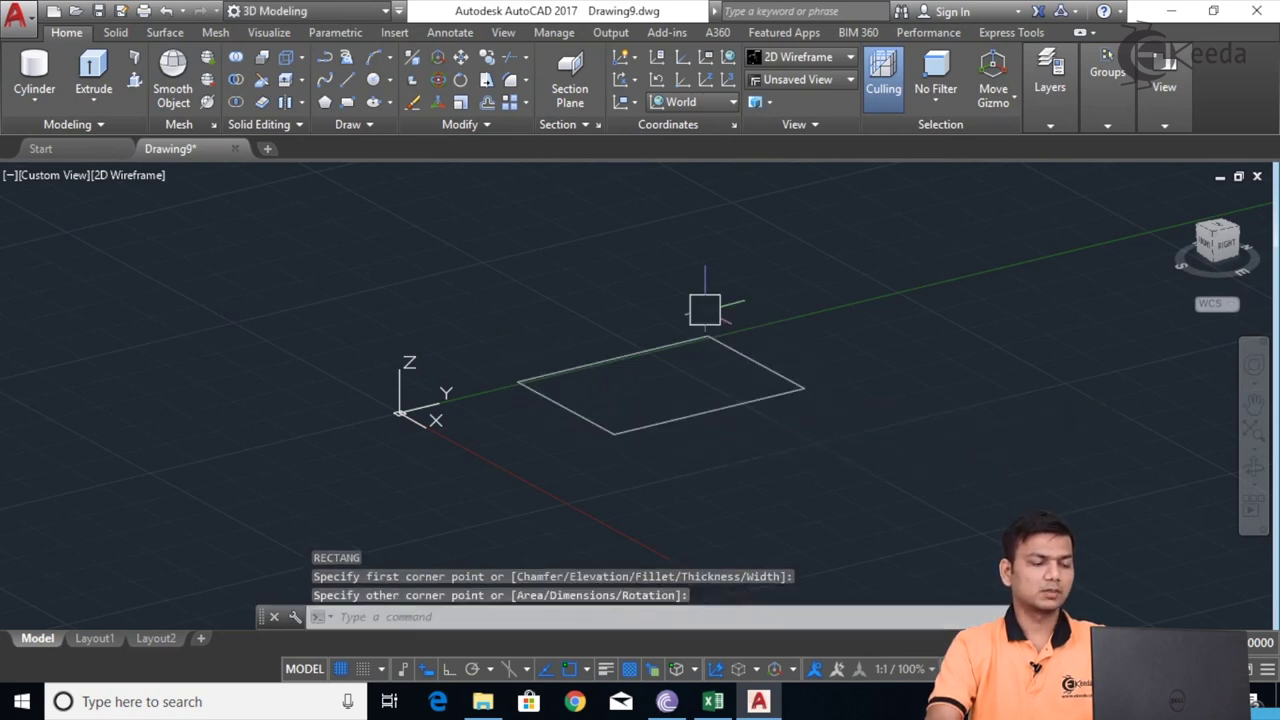
Extrude the rectangle upward into a solid box, with a height similar to its side lengths.
{"action": "type", "text": "ext"}
{"action": "key", "text": "Return"}
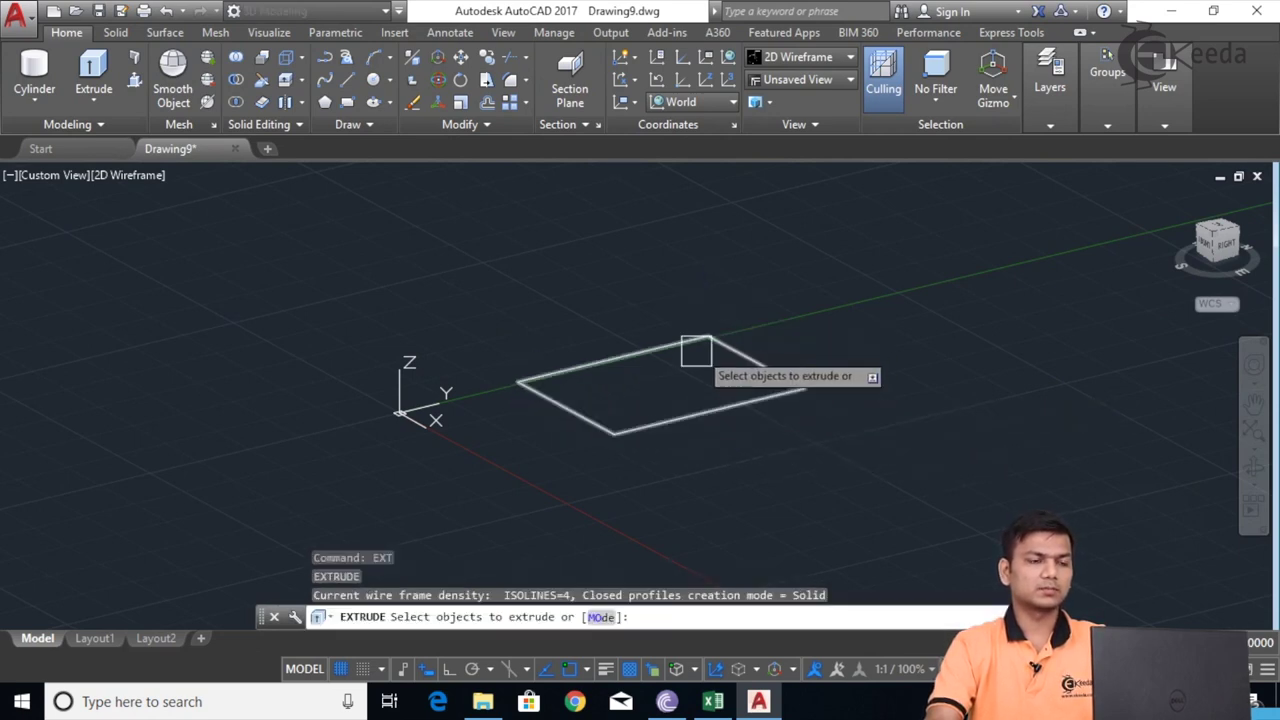
{"action": "left_click", "coordinate": [667, 344]}
{"action": "key", "text": "Return"}
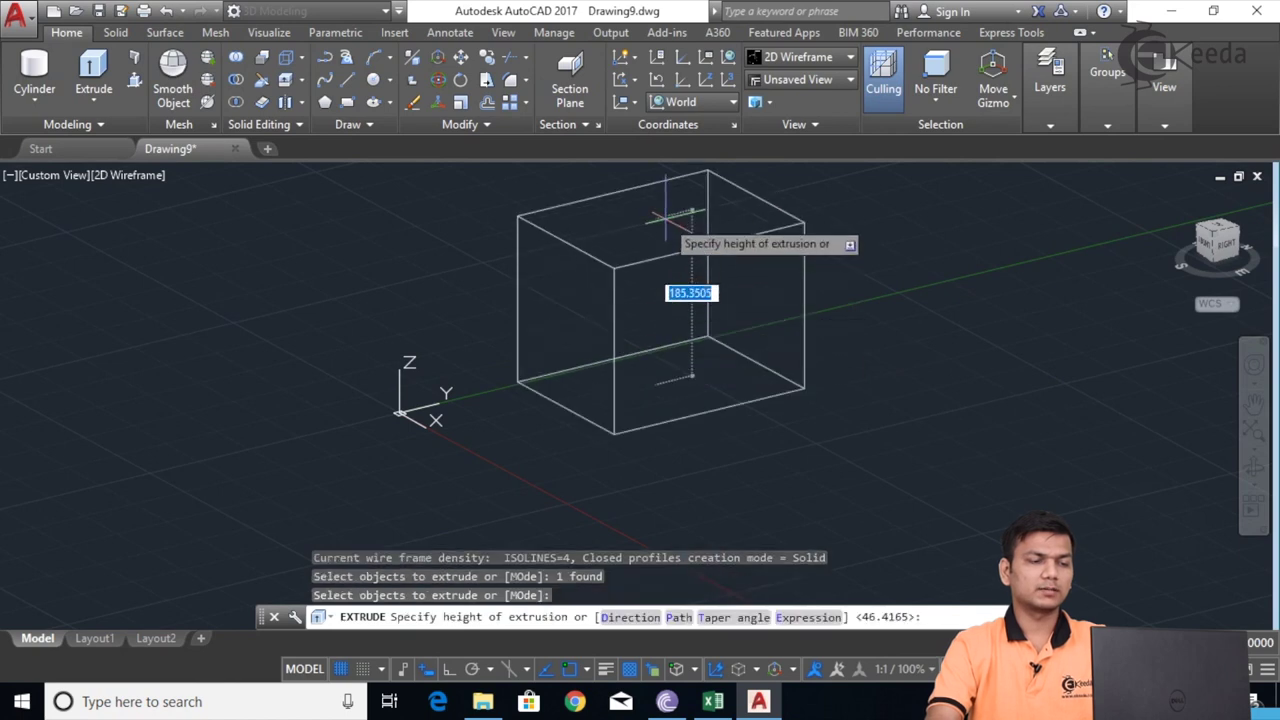
{"action": "left_click", "coordinate": [665, 196]}
Use 3D Move to shift the box by its bottom corner nearest the origin to a freely chosen point farther along the Y axis.
{"action": "scroll", "coordinate": [814, 323], "scroll_direction": "down", "scroll_amount": 5}
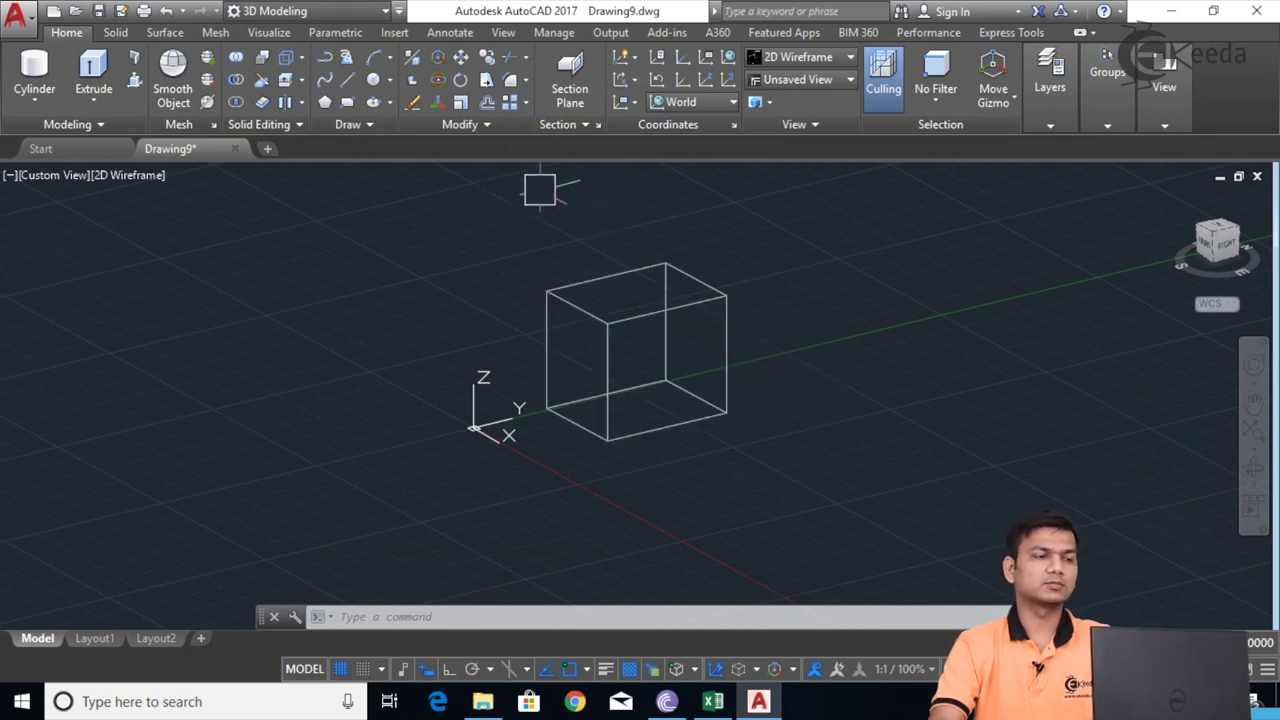
{"action": "left_click", "coordinate": [438, 58]}
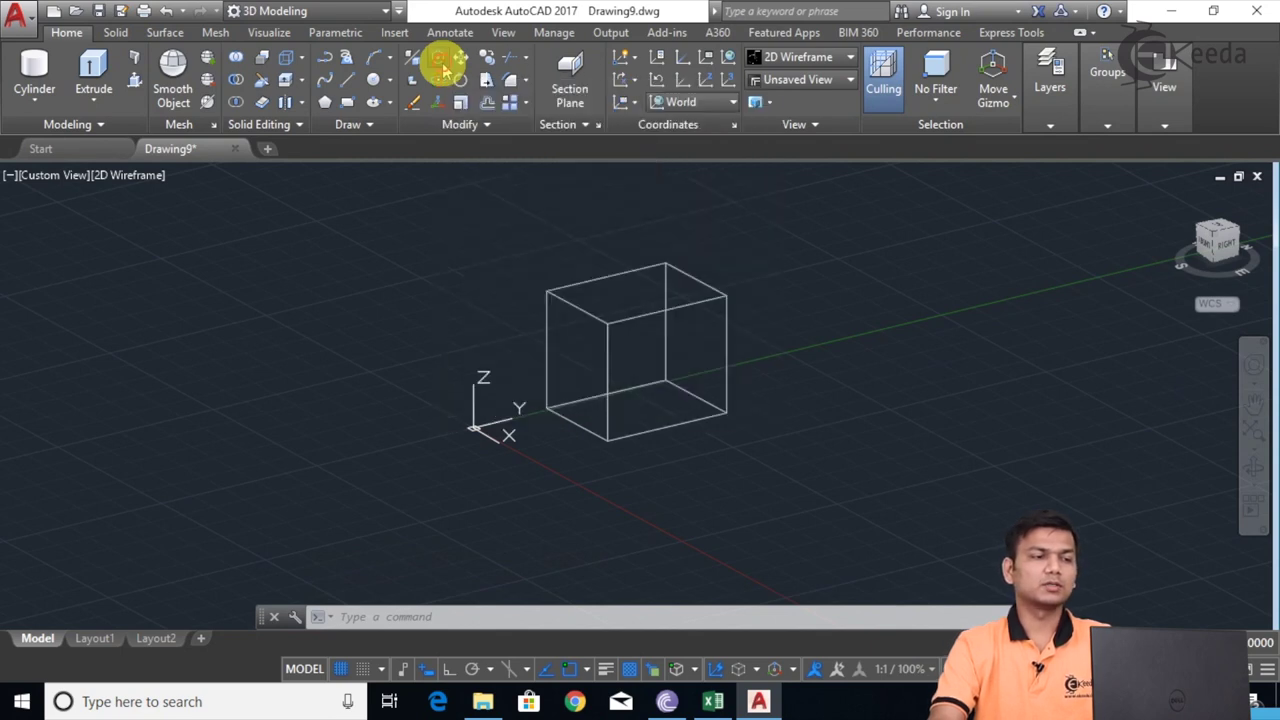
{"action": "left_click", "coordinate": [594, 322]}
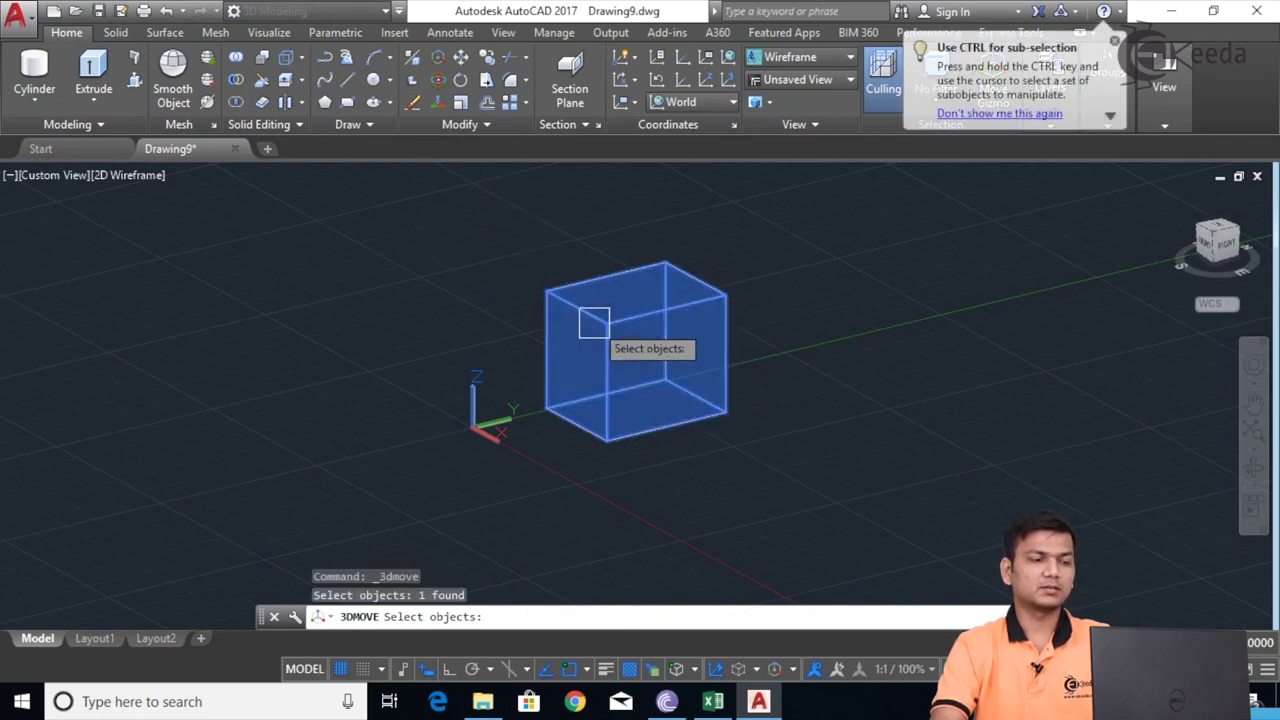
{"action": "key", "text": "Return"}
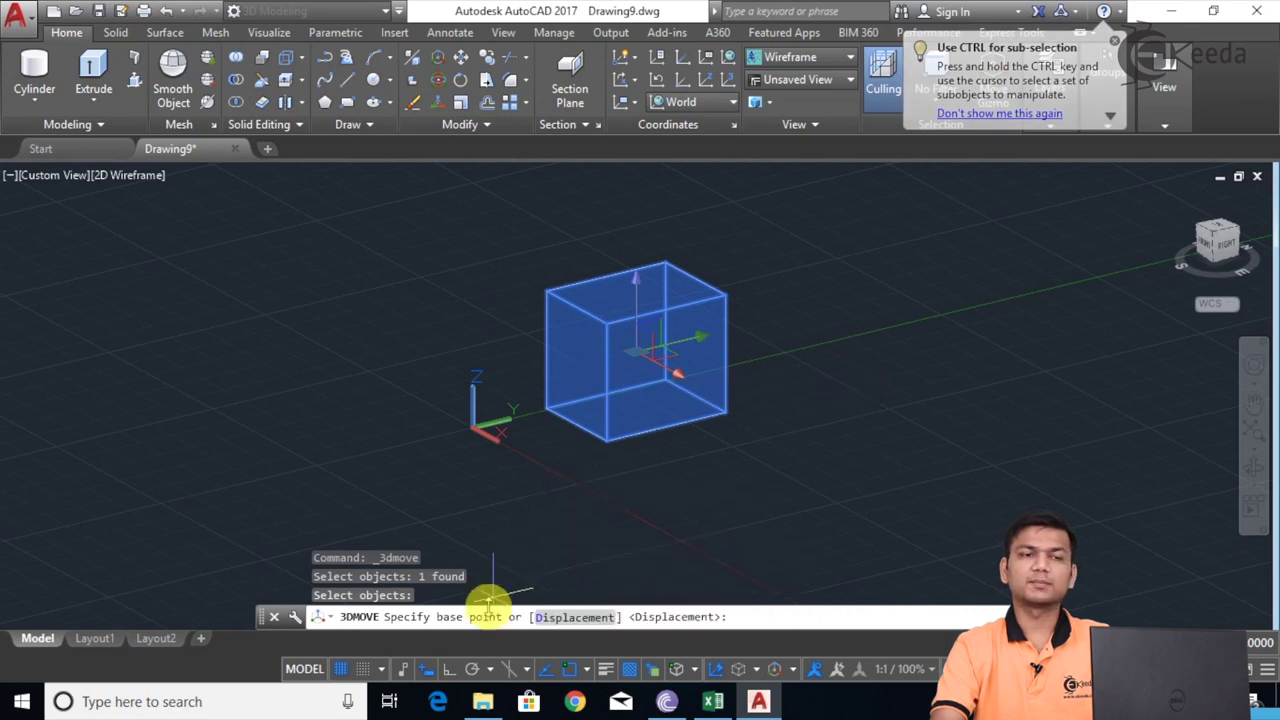
{"action": "left_click", "coordinate": [545, 410]}
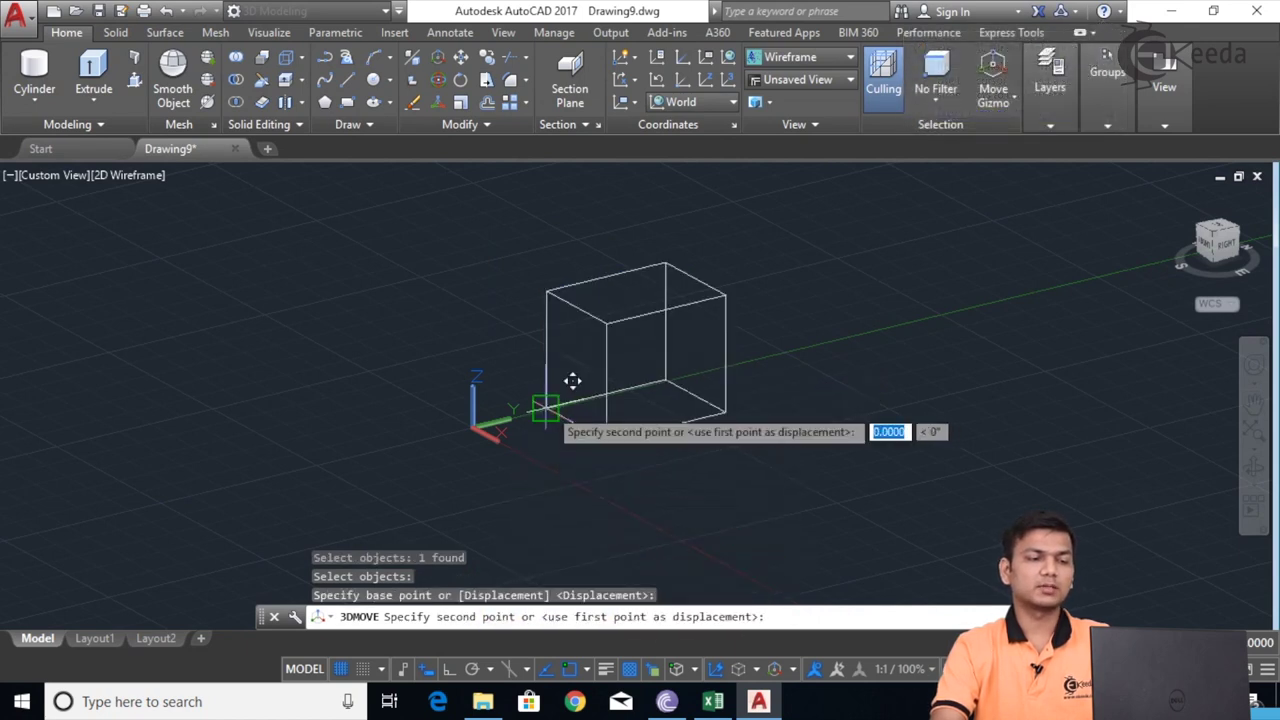
{"action": "left_click", "coordinate": [822, 338]}
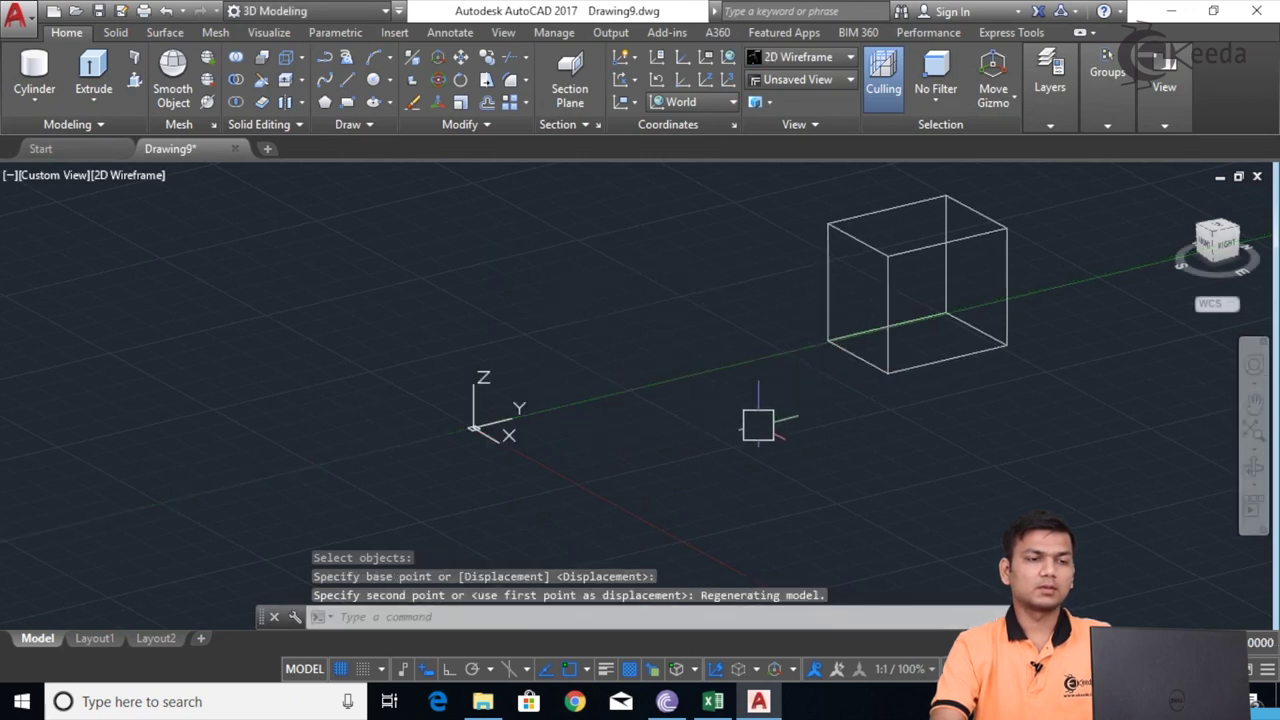
Repeat 3D Move on the box from the same bottom corner, shifting it 200 units back toward the origin along Y with Ortho on.
{"action": "key", "text": "Return"}
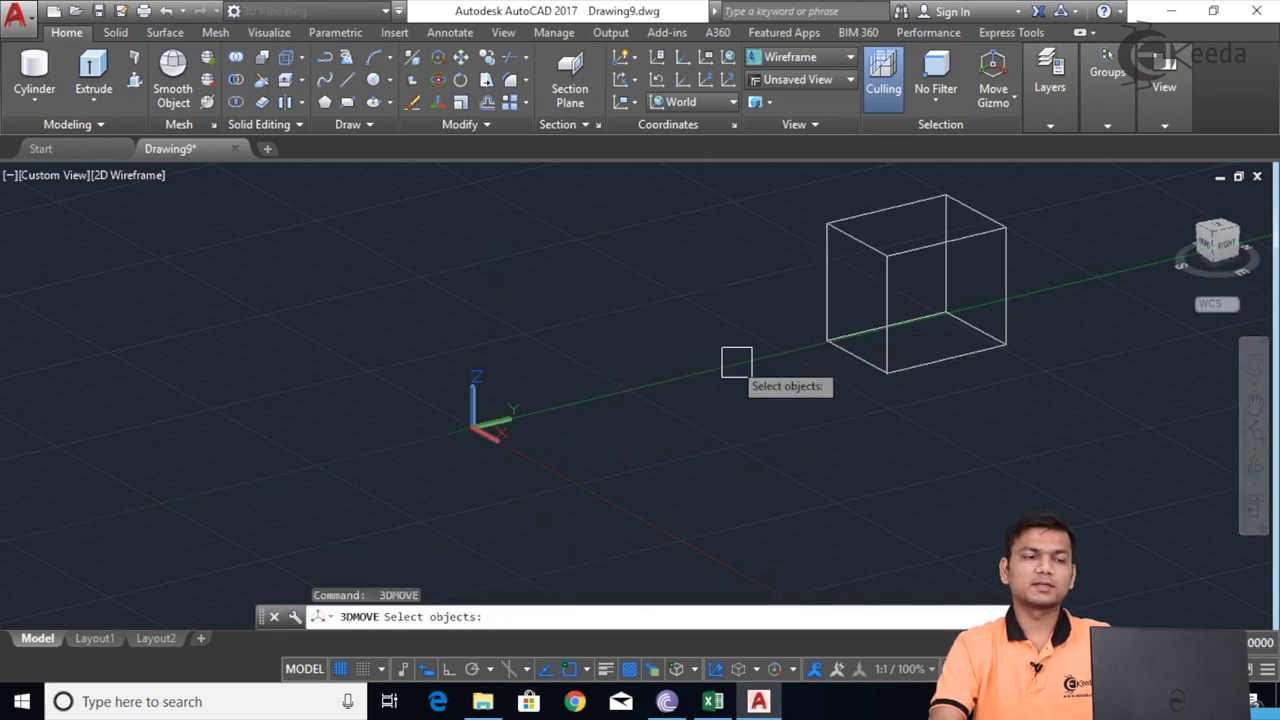
{"action": "left_click", "coordinate": [839, 309]}
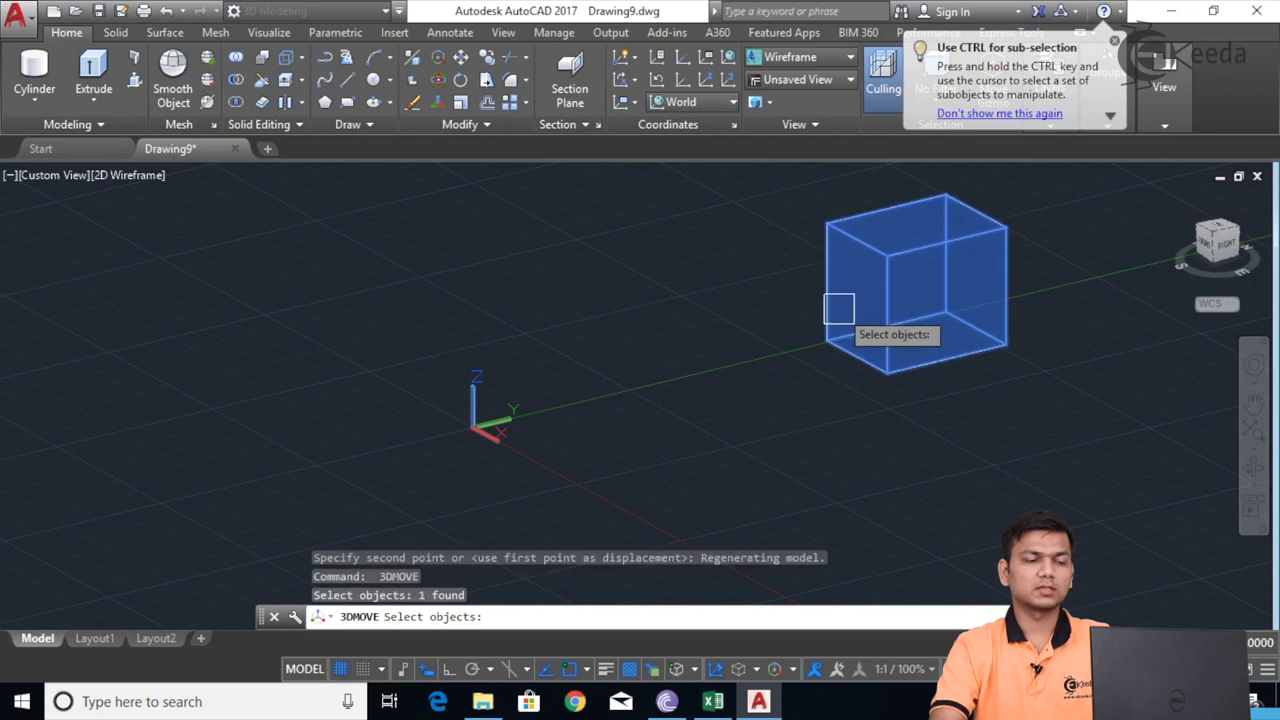
{"action": "key", "text": "Return"}
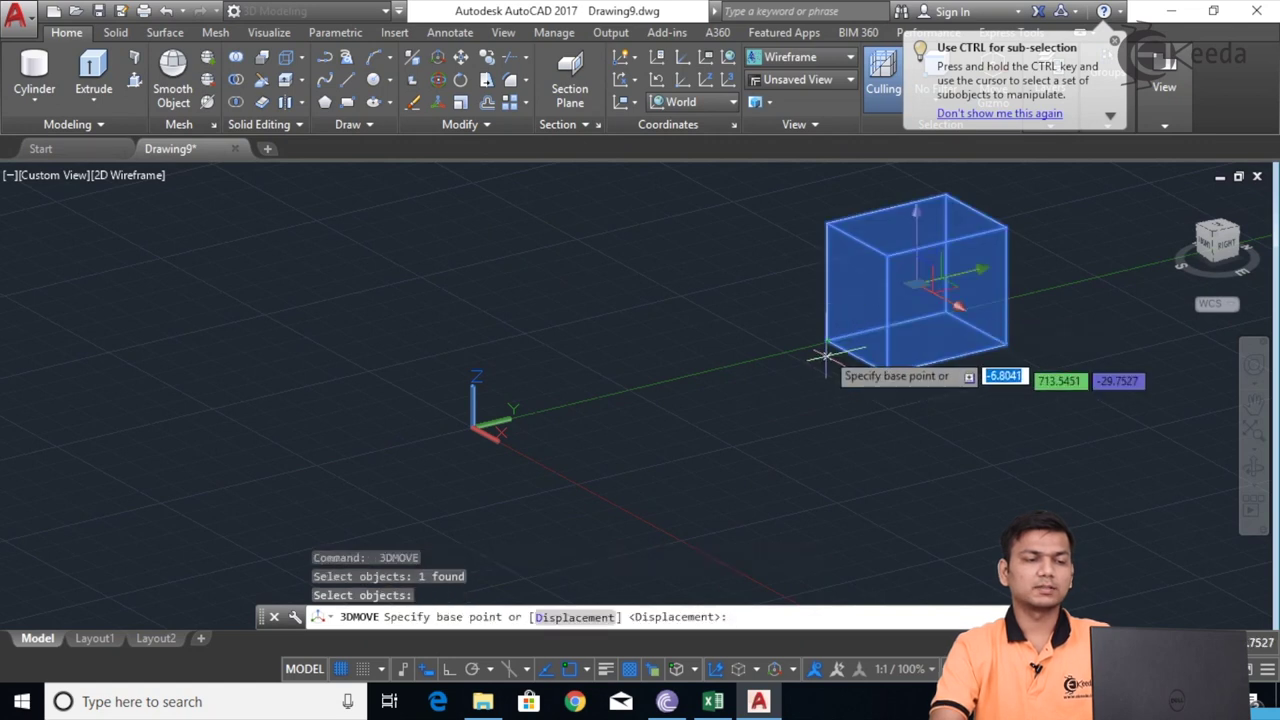
{"action": "left_click", "coordinate": [827, 345]}
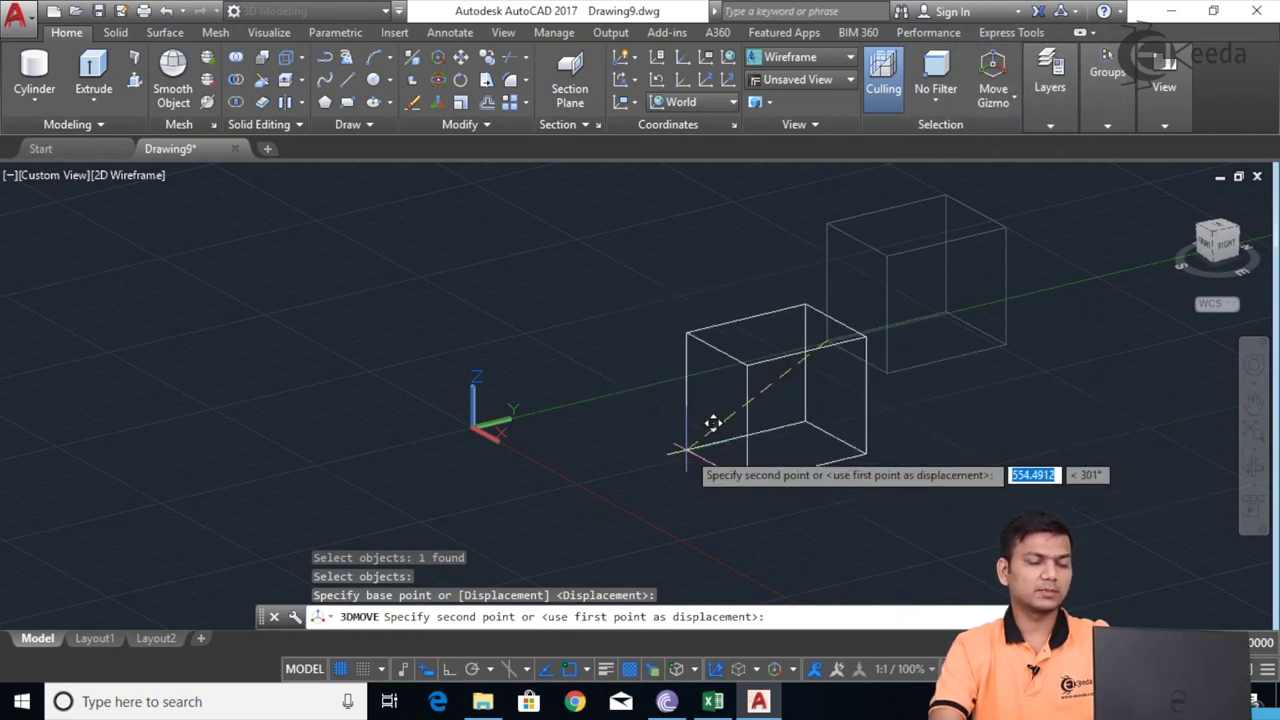
{"action": "key", "text": "F8"}
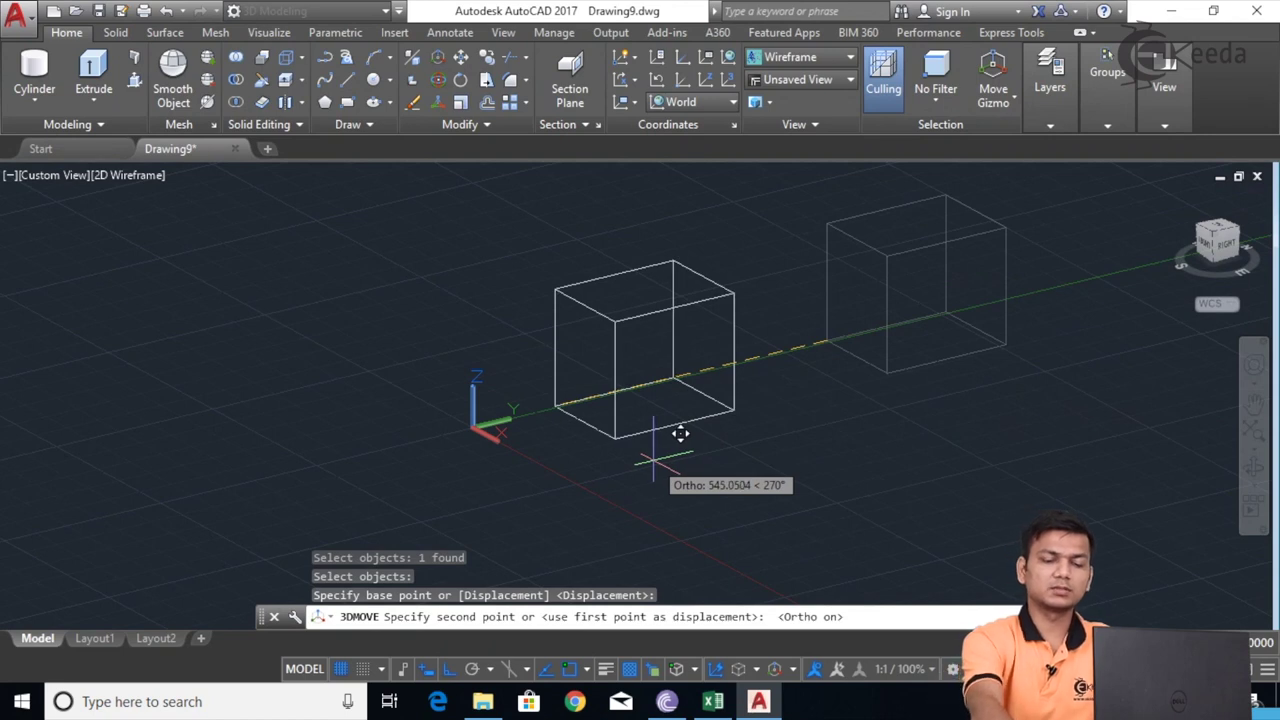
{"action": "type", "text": "200"}
{"action": "key", "text": "Return"}
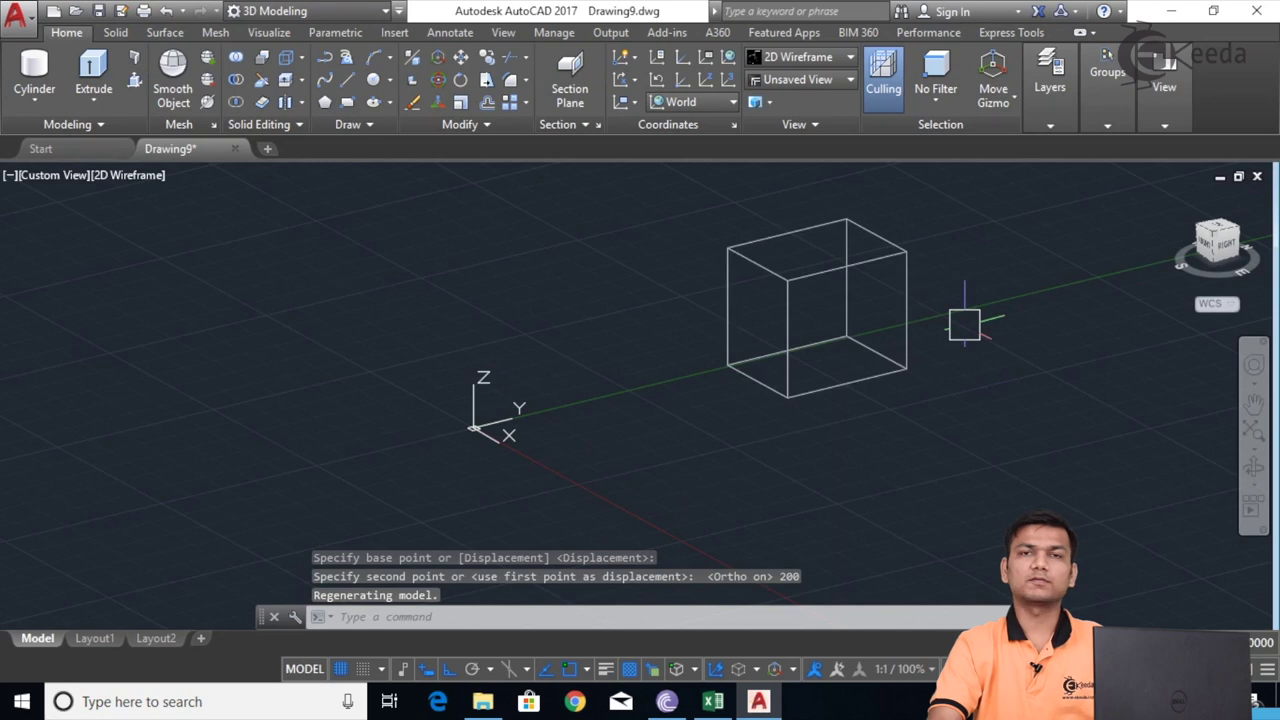
{"action": "middle_click_drag", "start_coordinate": [971, 314], "coordinate": [751, 368]}
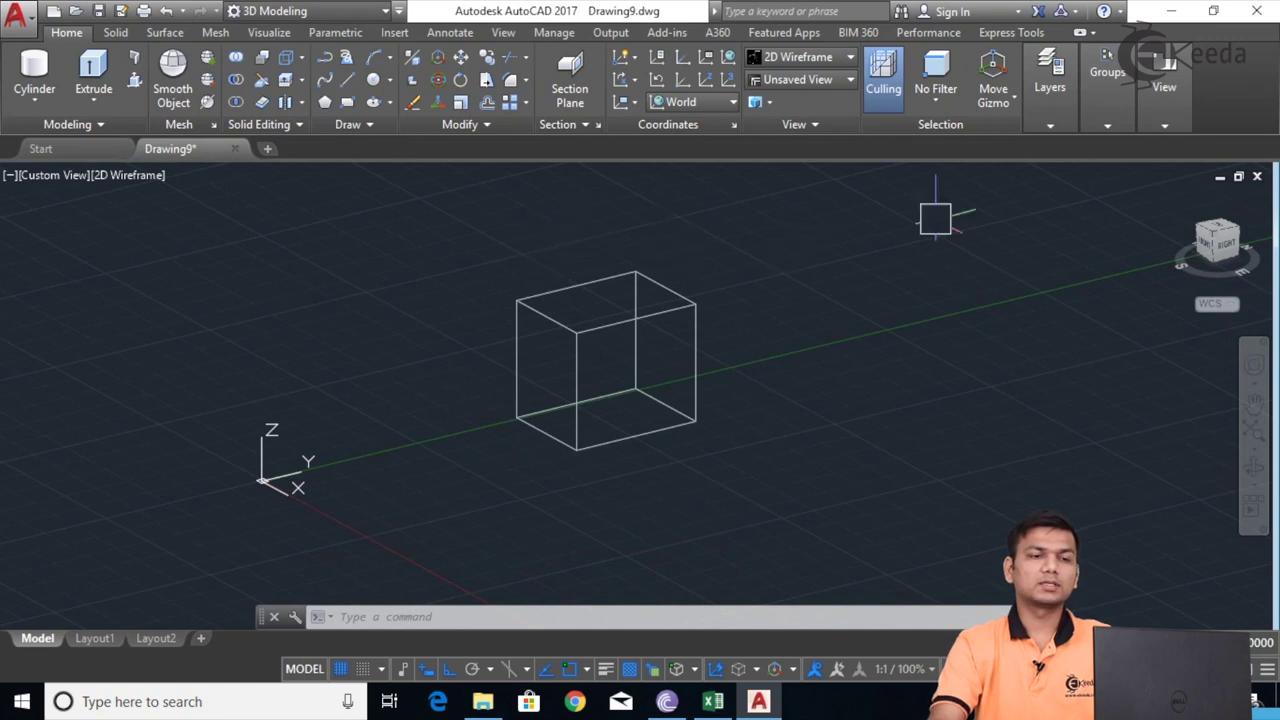
{"action": "left_click", "coordinate": [1012, 113]}
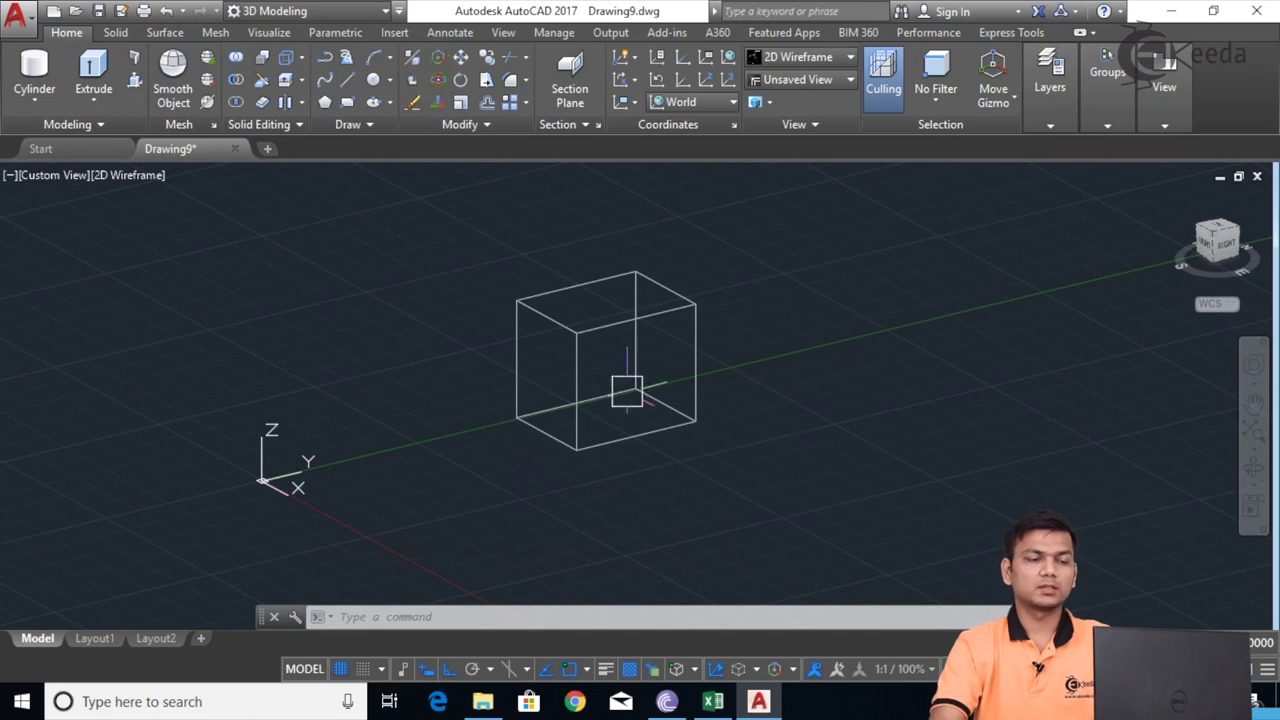
{"action": "left_click", "coordinate": [794, 670]}
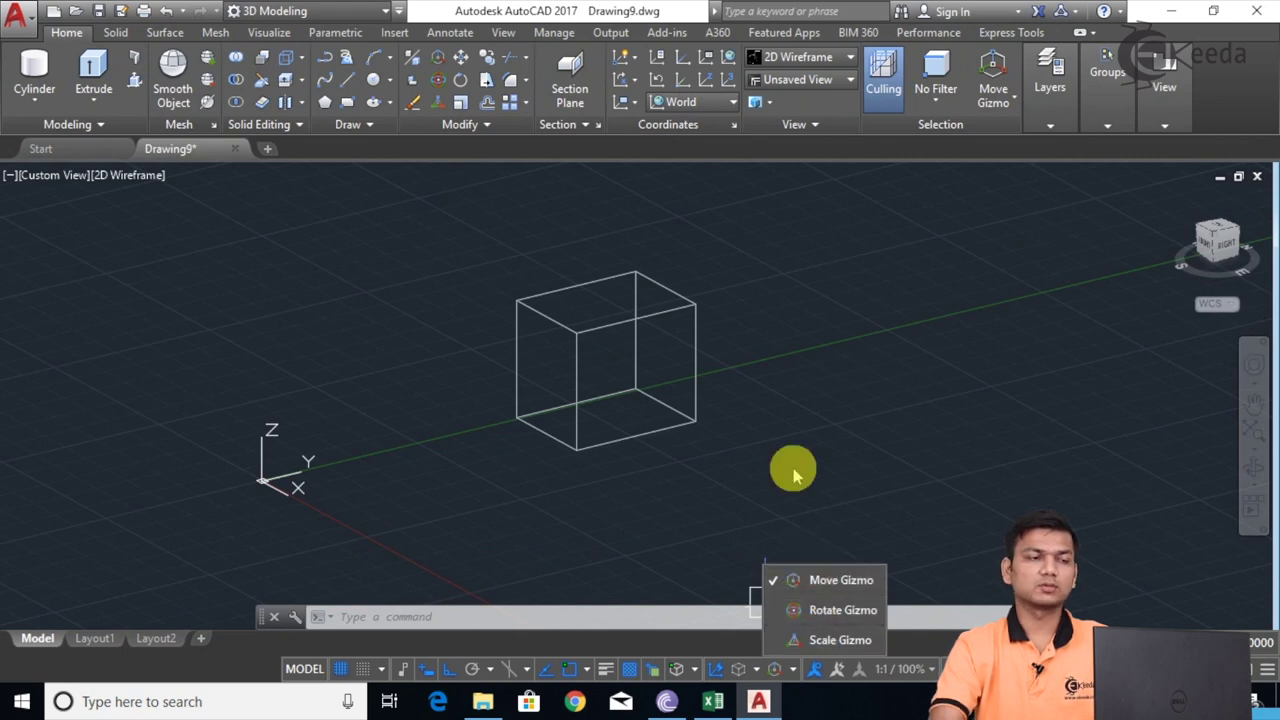
{"action": "left_click", "coordinate": [437, 82]}
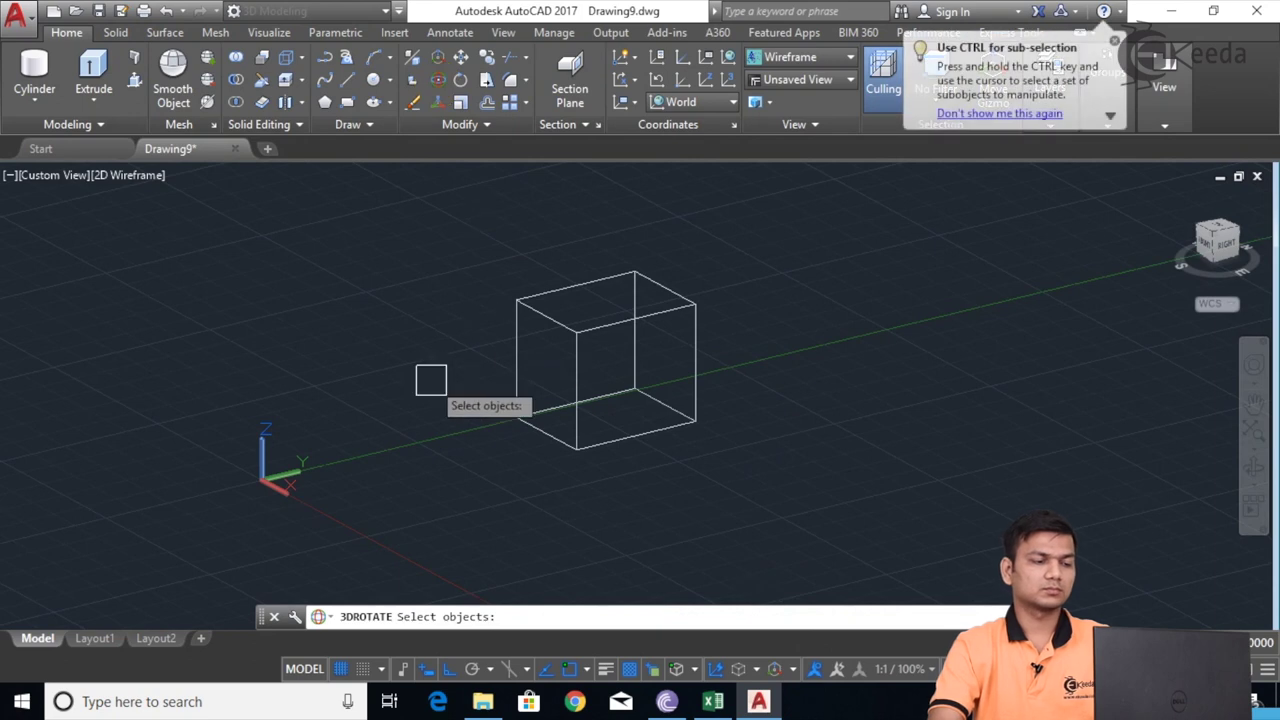
{"action": "key", "text": "Escape"}
{"action": "key", "text": "Escape"}
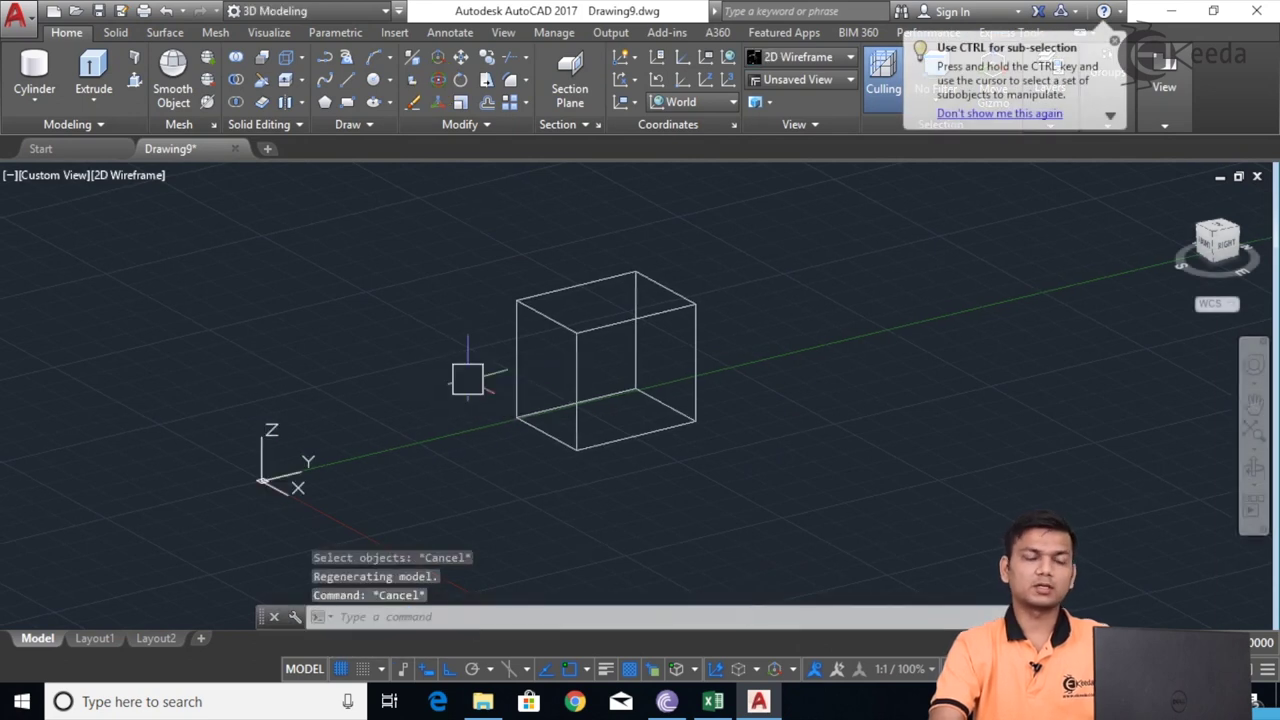
{"action": "type", "text": "3DROTATE"}
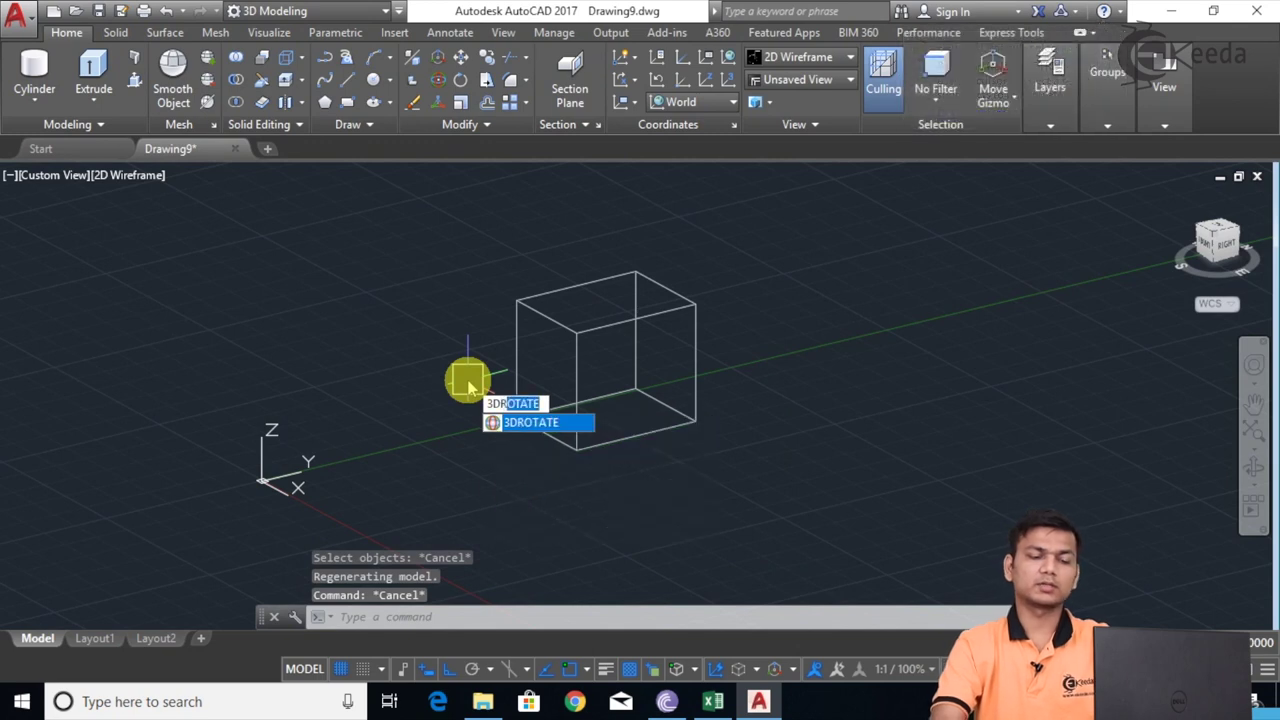
{"action": "key", "text": "Return"}
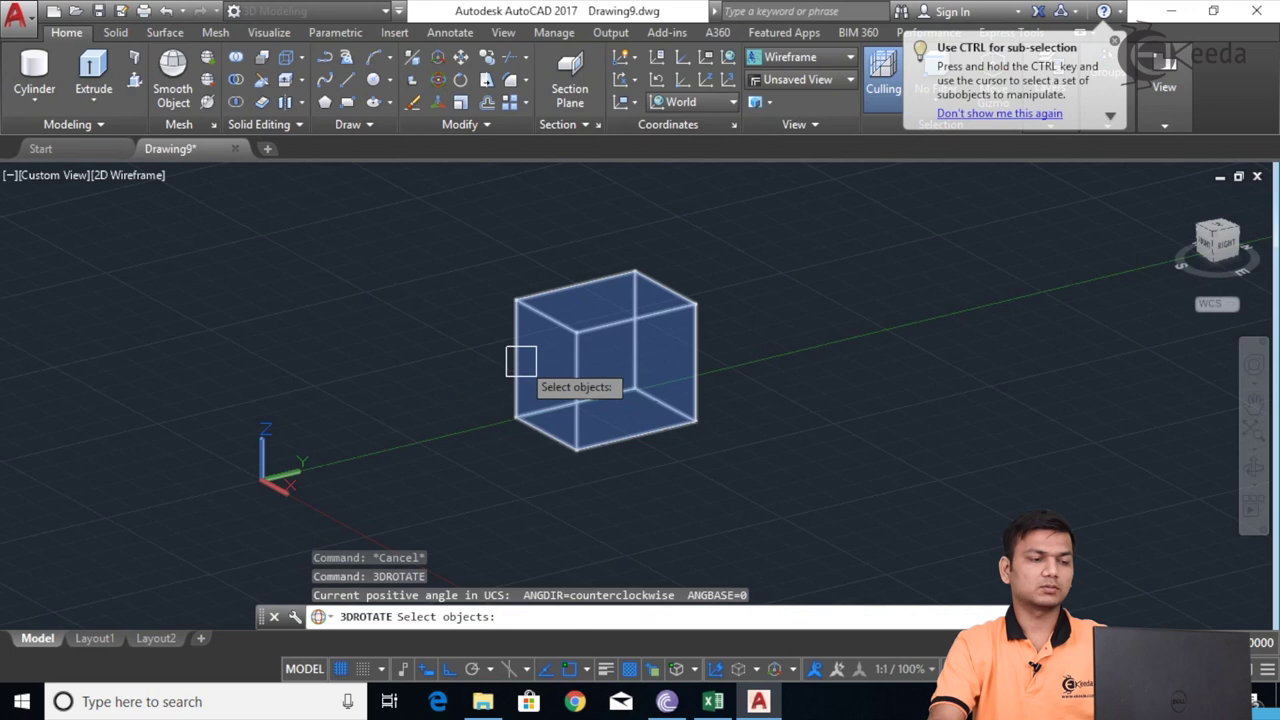
{"action": "left_click", "coordinate": [521, 361]}
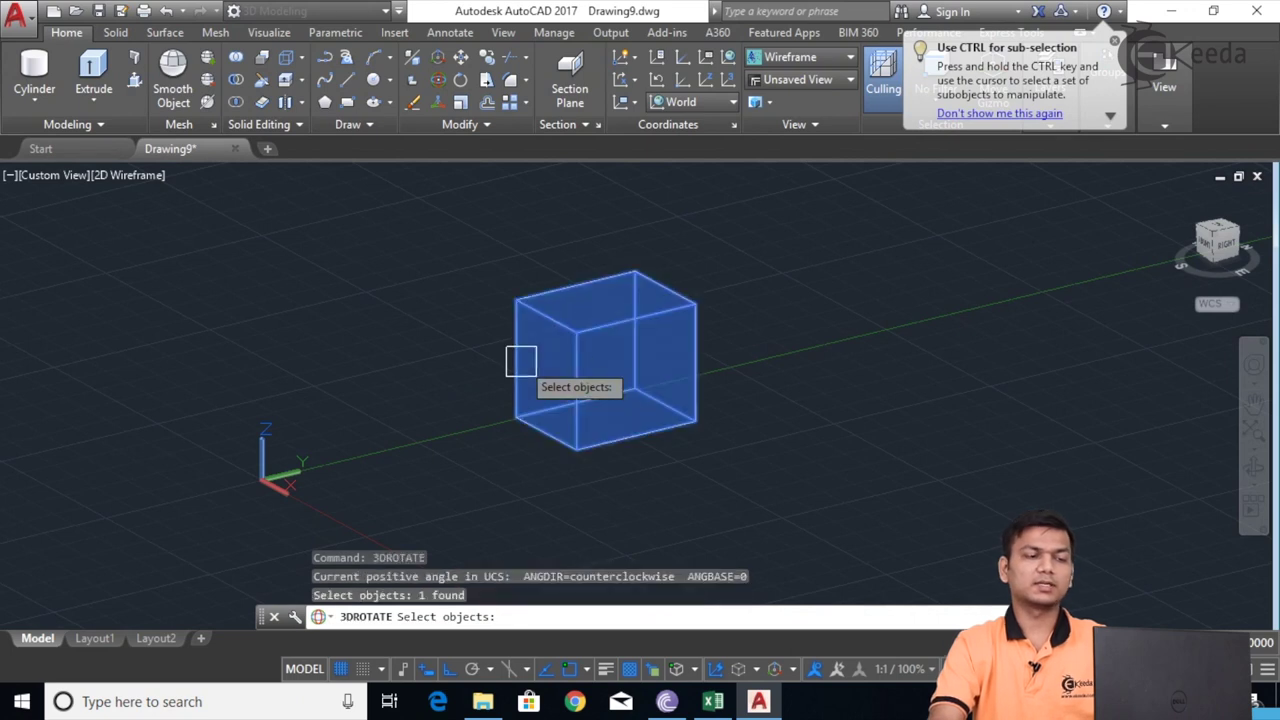
{"action": "key", "text": "Return"}
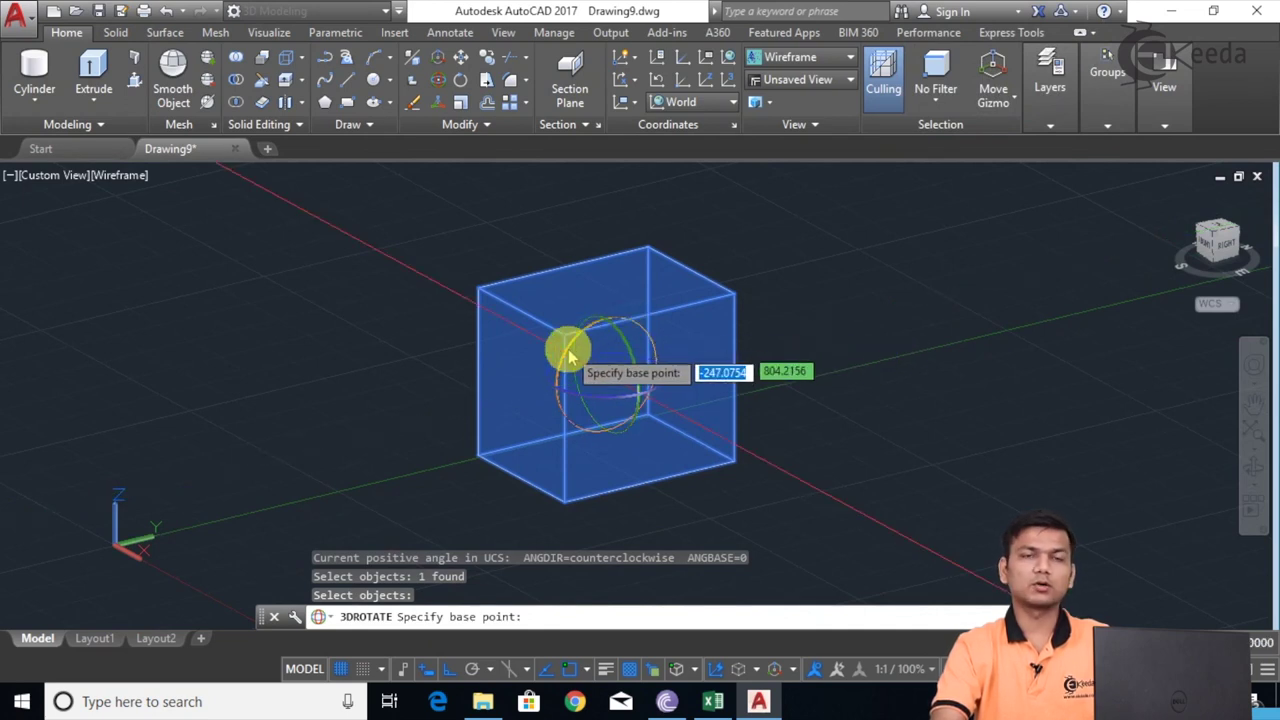
{"action": "left_click", "coordinate": [655, 403]}
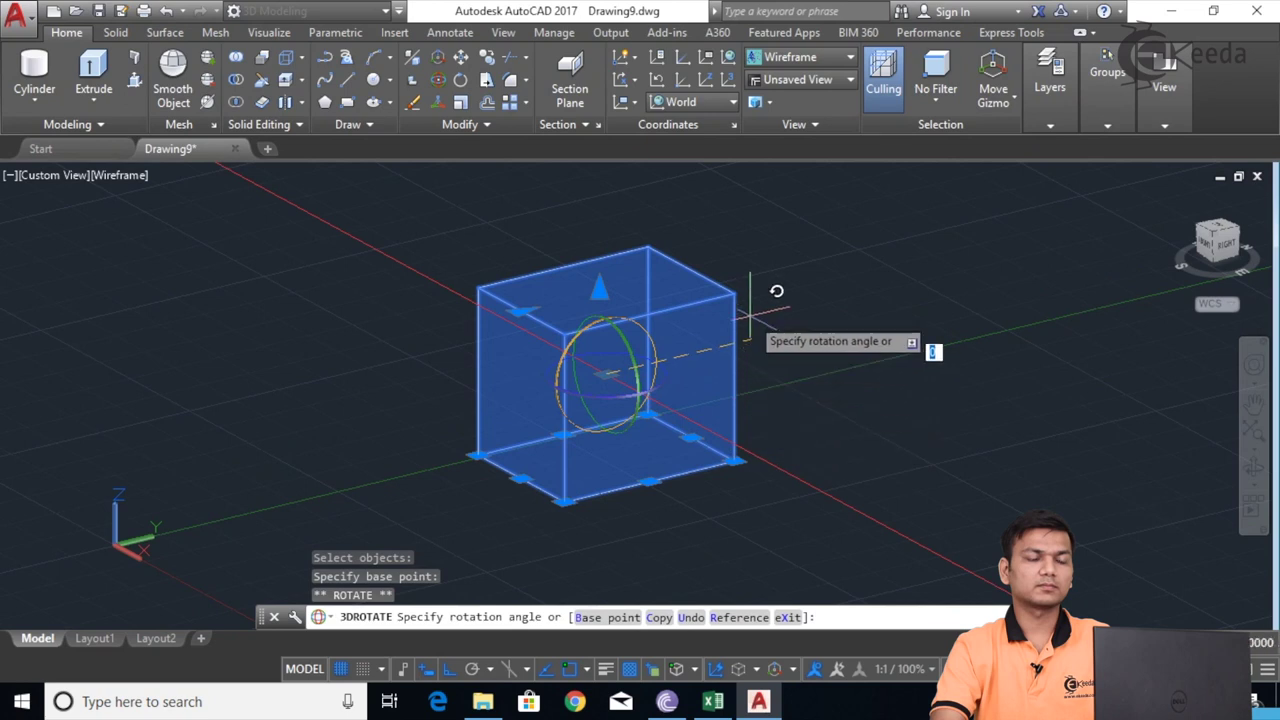
{"action": "key", "text": "Escape"}
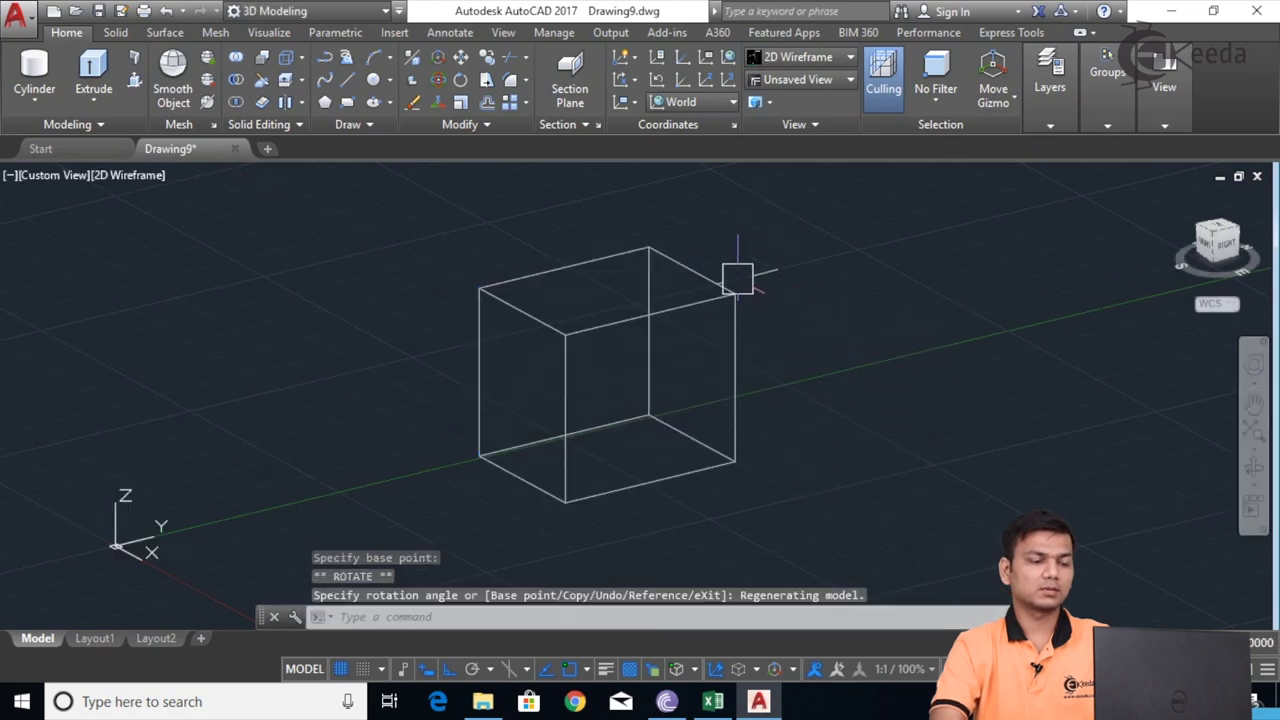
Try a 3D Rotate of the box by 45 degrees about the X axis through its center, and undo it.
{"action": "key", "text": "Return"}
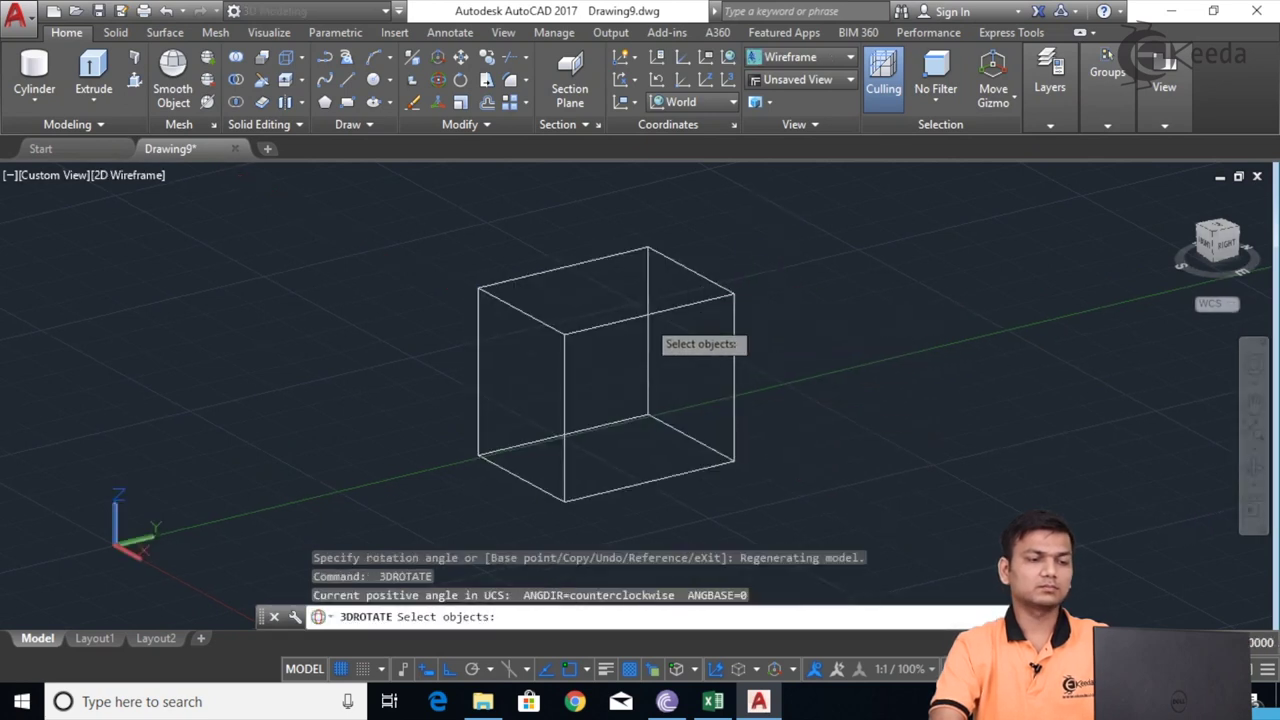
{"action": "double_click", "coordinate": [634, 320]}
{"action": "key", "text": "Return"}
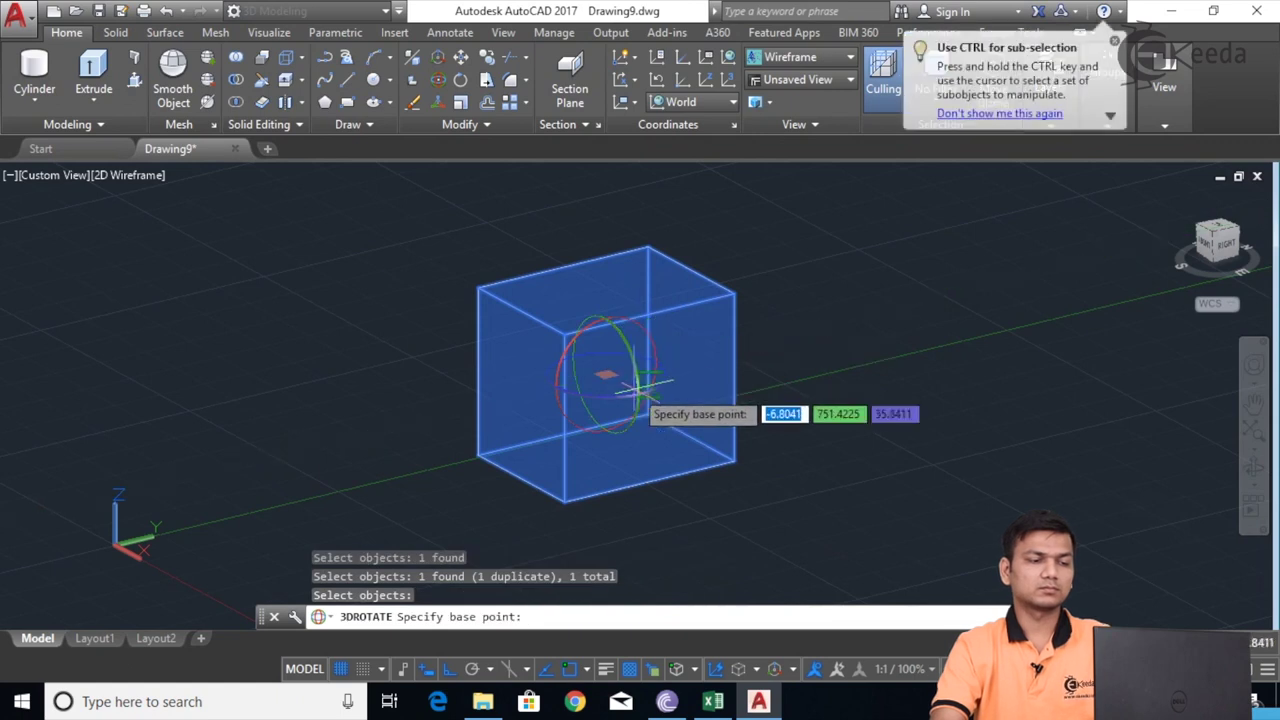
{"action": "left_click", "coordinate": [635, 389]}
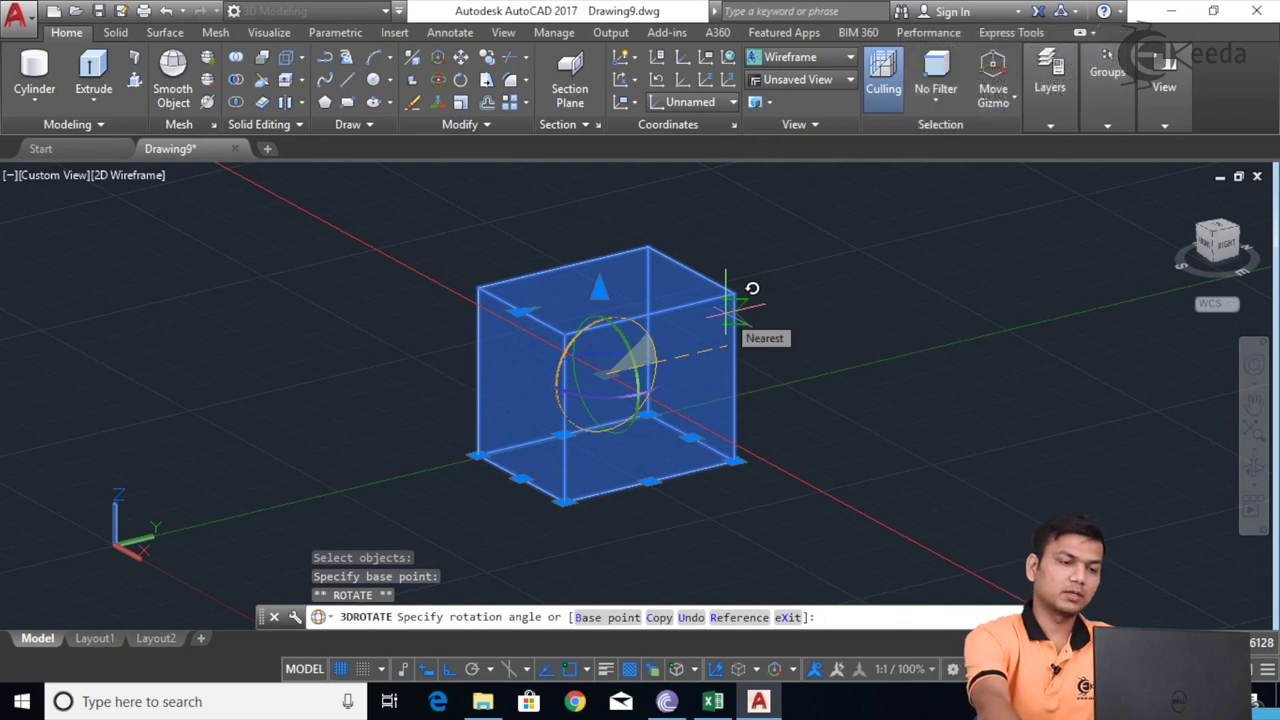
{"action": "type", "text": "45"}
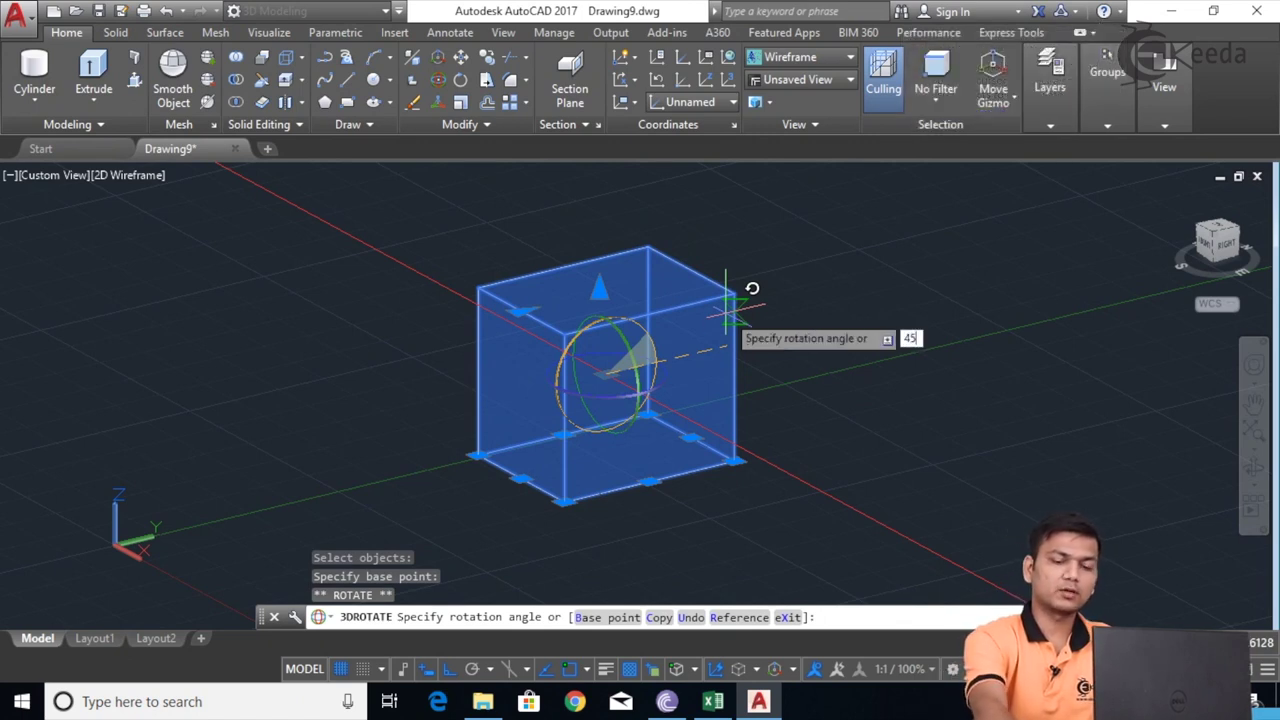
{"action": "key", "text": "Return"}
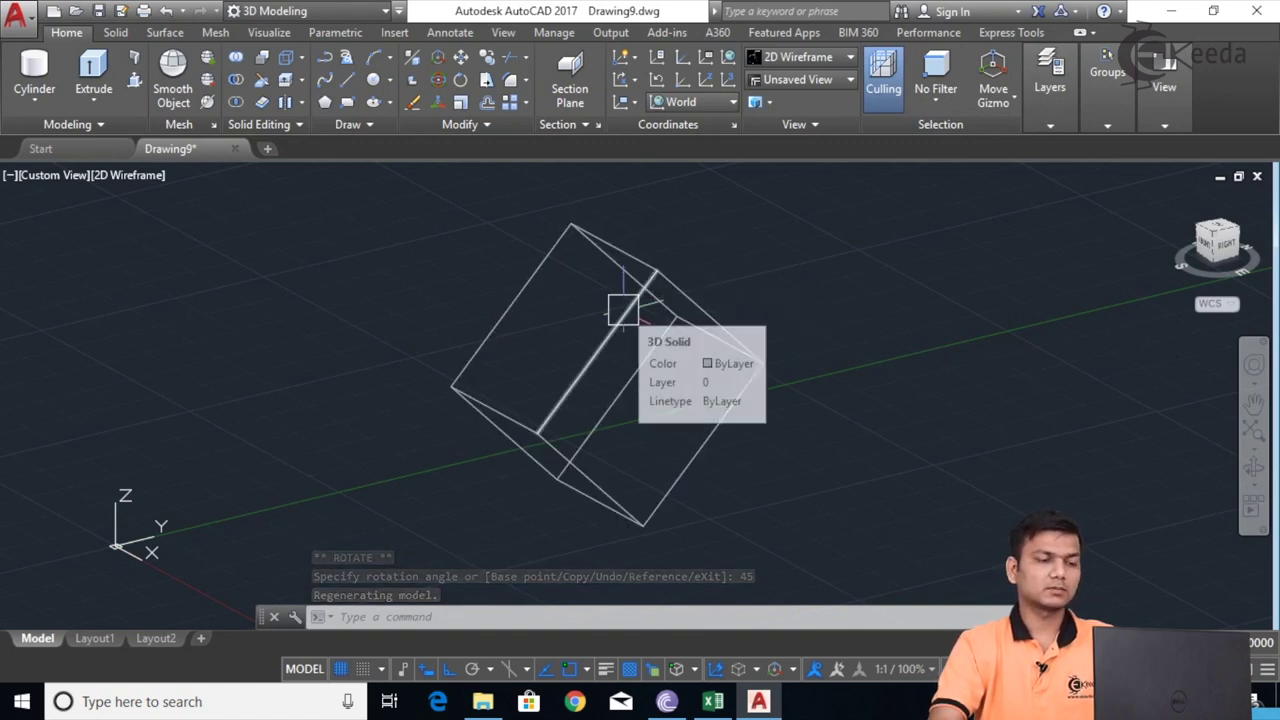
{"action": "key", "text": "ctrl+z"}
Try a 3D Rotate of the box by 150 degrees about the Y axis through its center, and undo it.
{"action": "left_click", "coordinate": [440, 88]}
{"action": "left_click", "coordinate": [538, 327]}
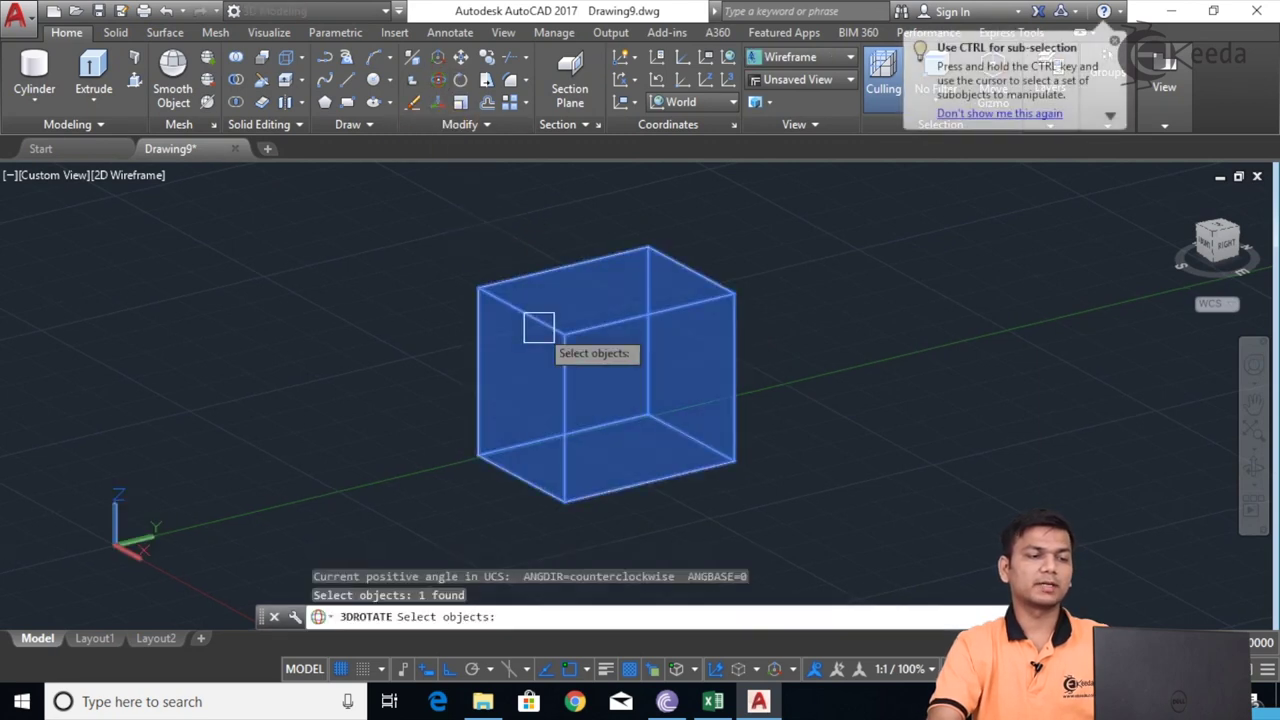
{"action": "key", "text": "Return"}
{"action": "scroll", "coordinate": [608, 340], "scroll_direction": "up", "scroll_amount": 3}
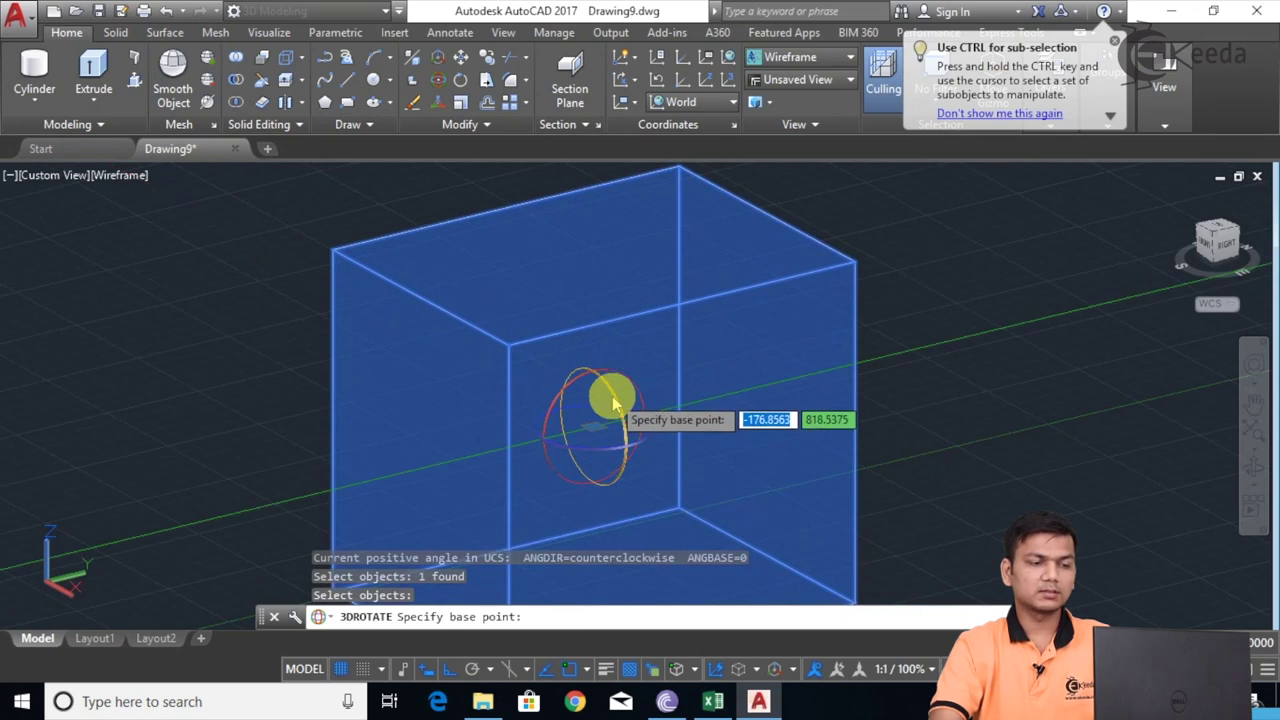
{"action": "left_click", "coordinate": [605, 410]}
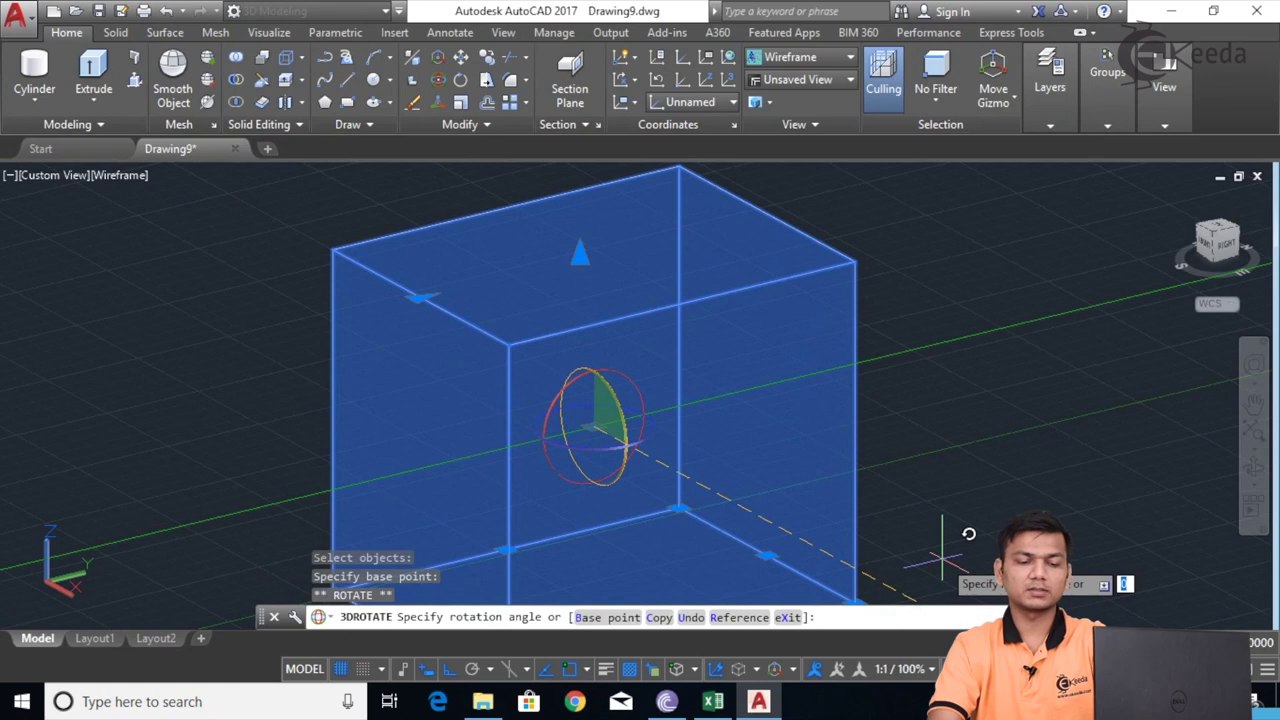
{"action": "key", "text": "Return"}
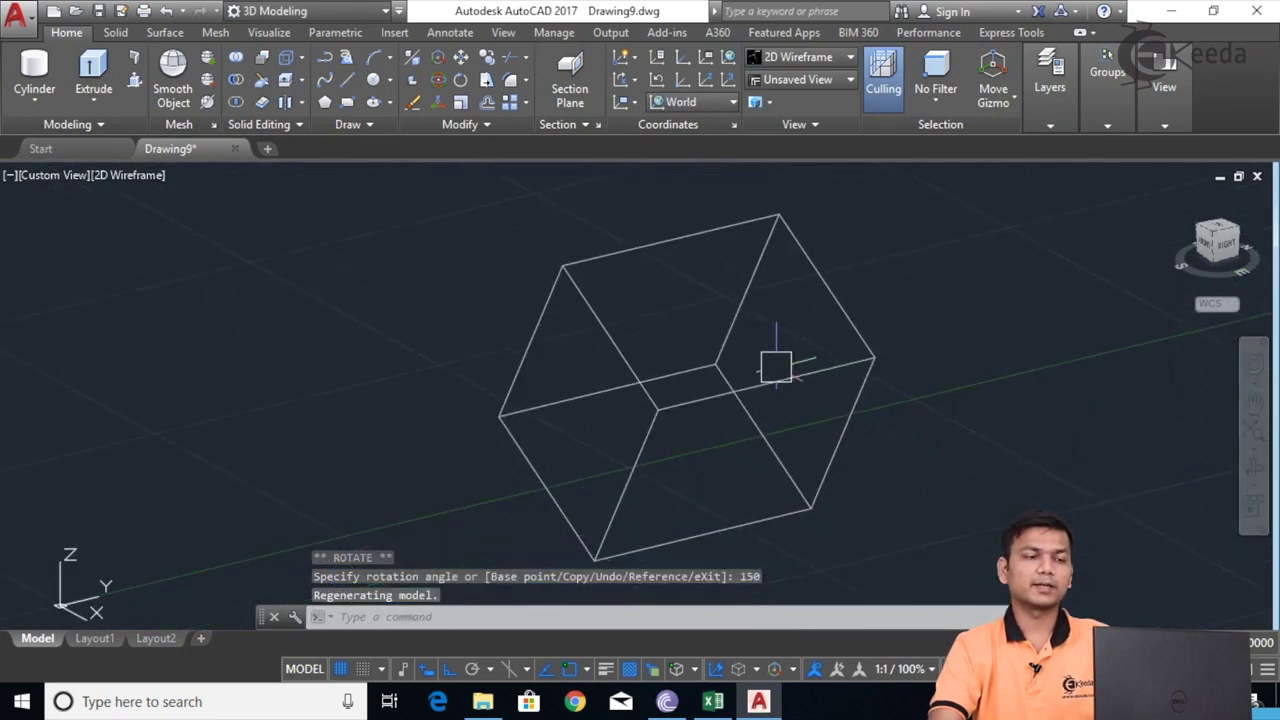
{"action": "key", "text": "ctrl+z"}
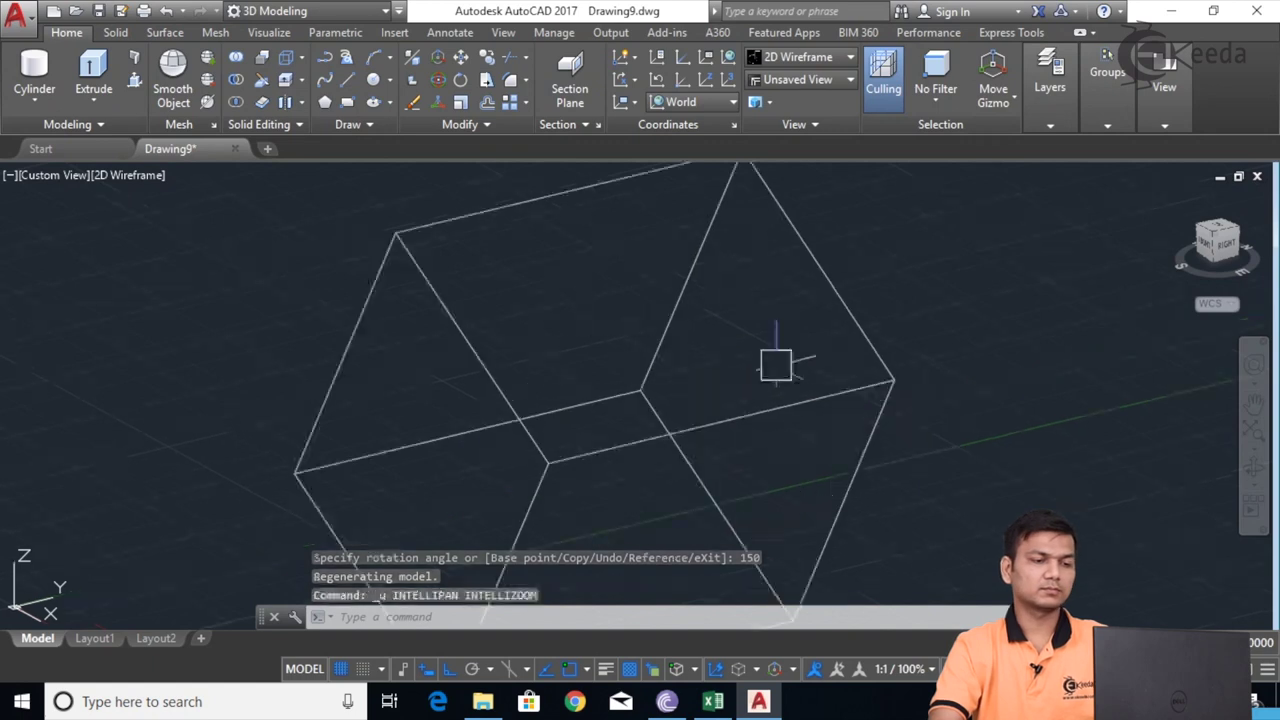
{"action": "key", "text": "ctrl+z"}
Use 3D Rotate to turn the box 180 degrees about the X axis through its center.
{"action": "left_click", "coordinate": [453, 87]}
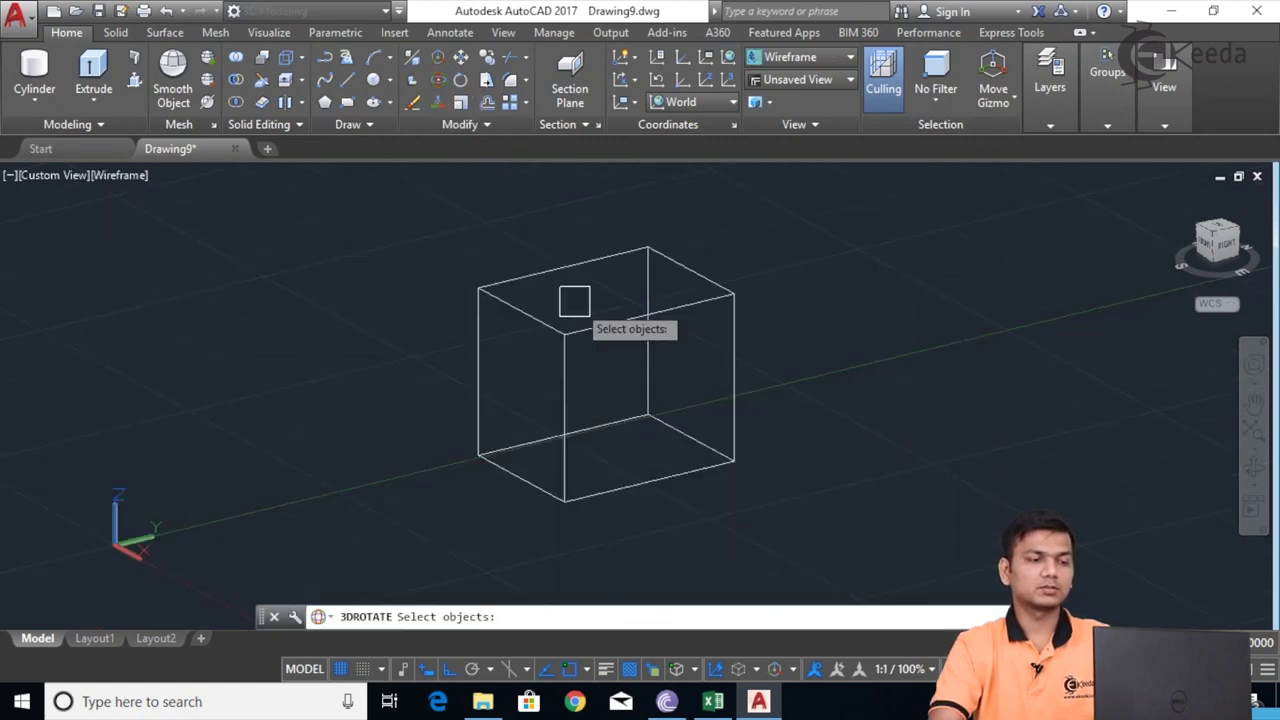
{"action": "left_click", "coordinate": [590, 343]}
{"action": "key", "text": "Return"}
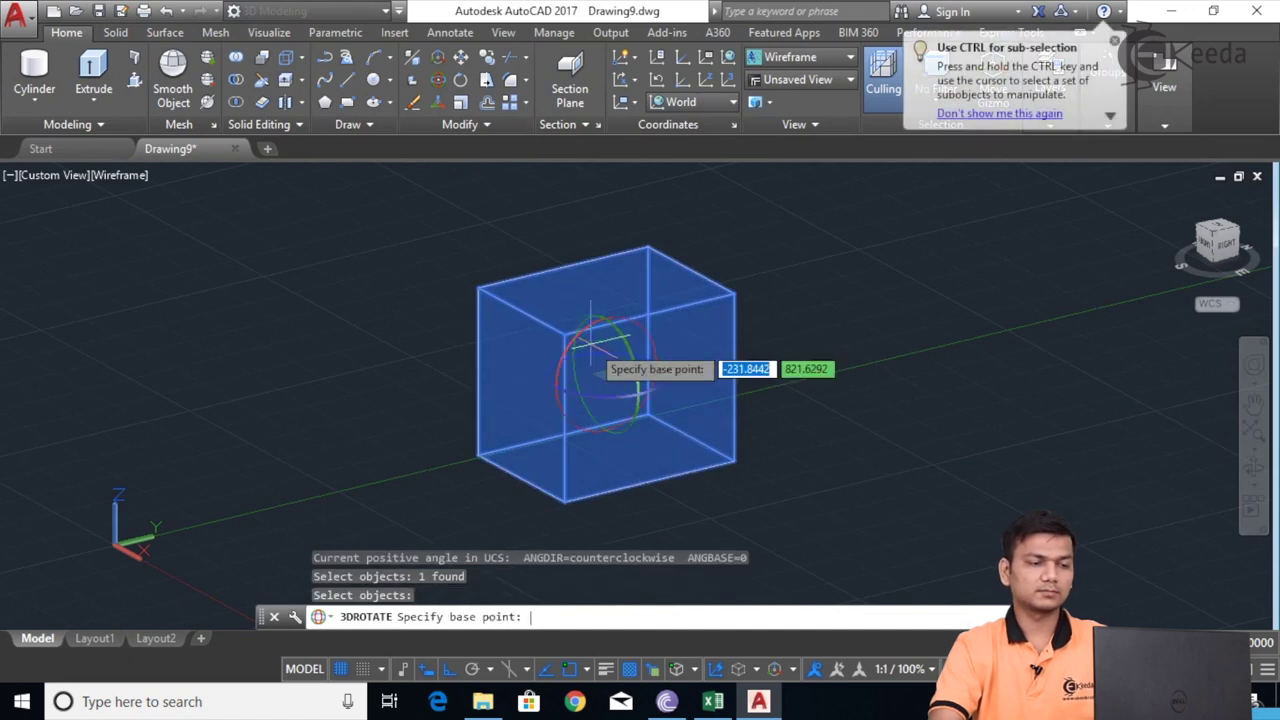
{"action": "scroll", "coordinate": [622, 405], "scroll_direction": "up", "scroll_amount": 2}
{"action": "left_click", "coordinate": [612, 395]}
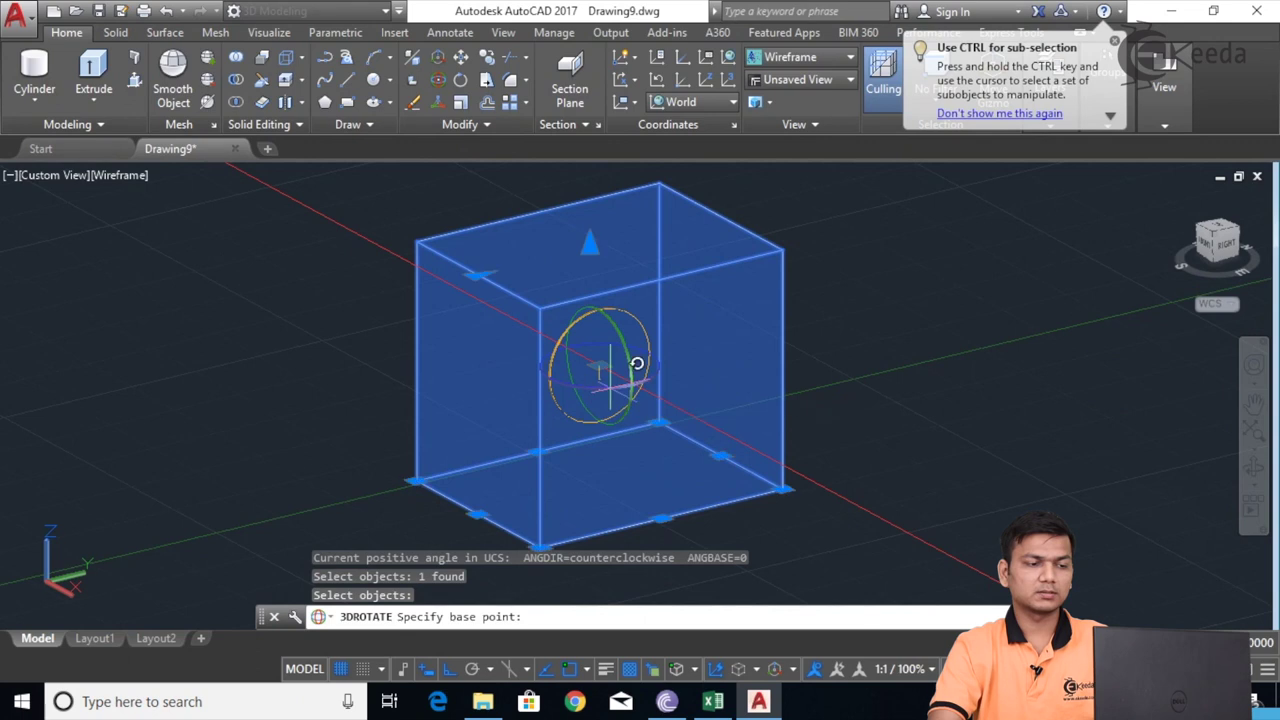
{"action": "left_click", "coordinate": [588, 382]}
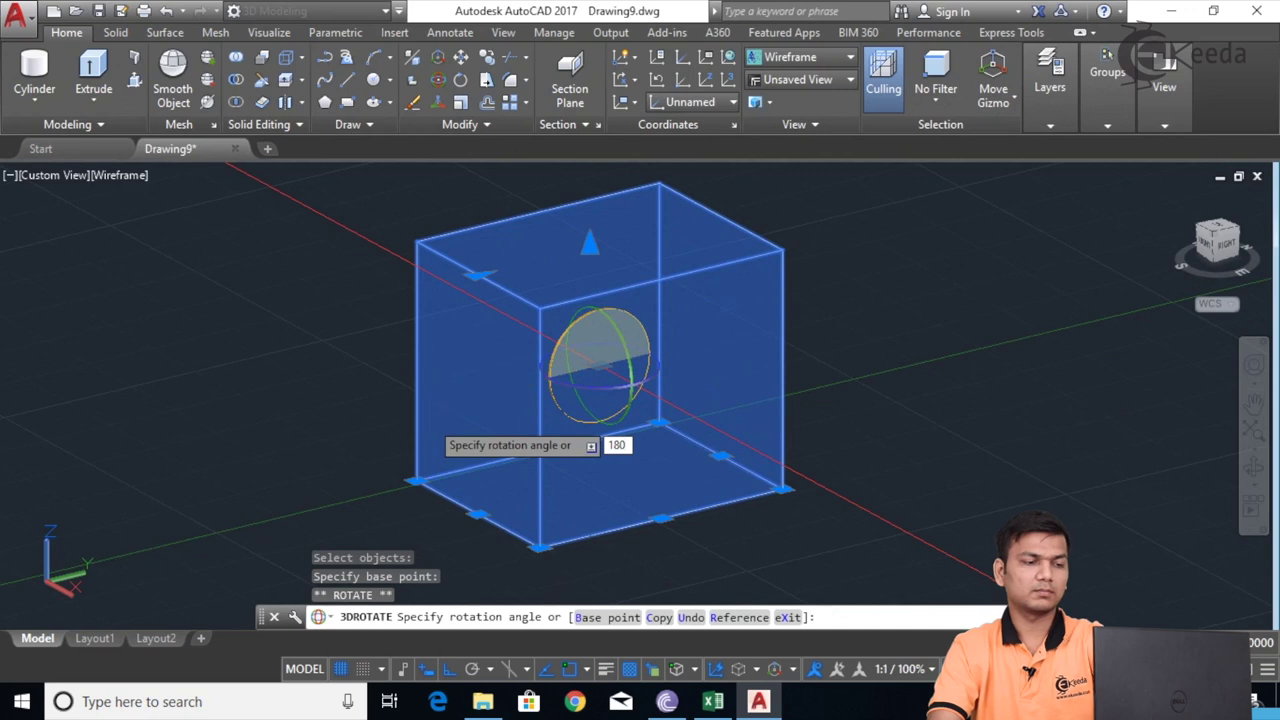
{"action": "key", "text": "Return"}
{"action": "key", "text": "Escape"}
{"action": "key", "text": "Escape"}
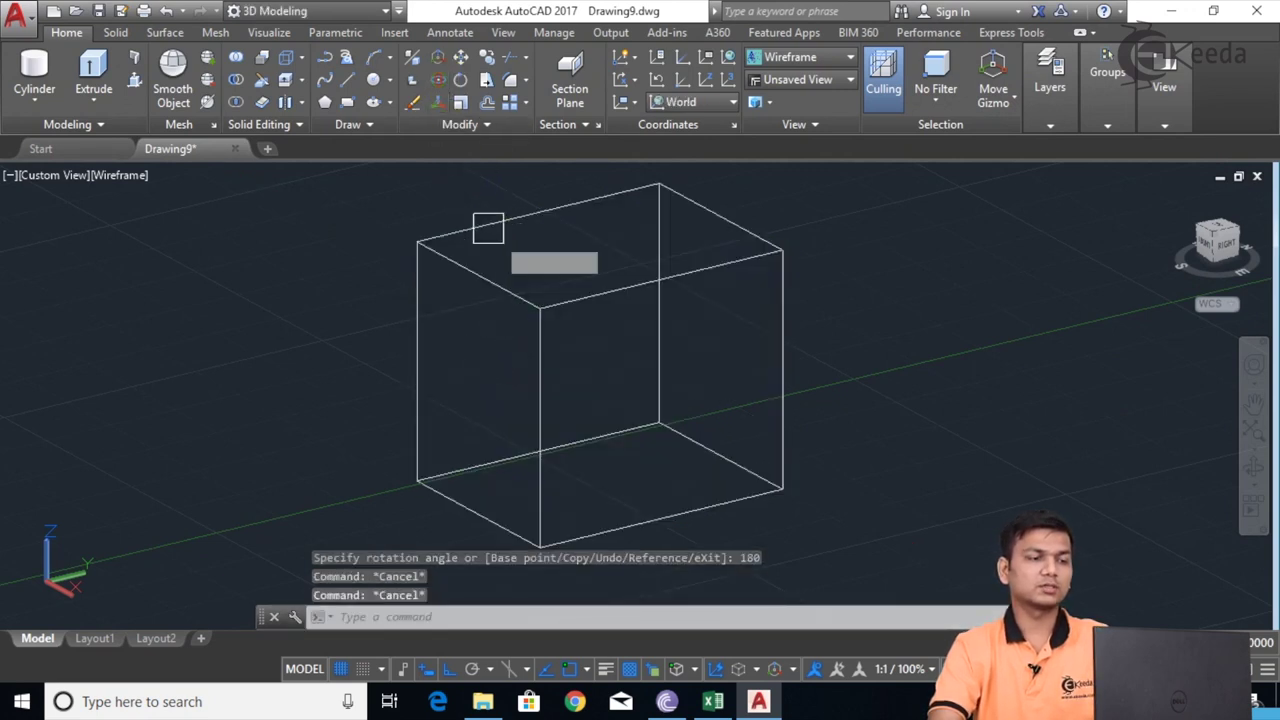
Rotate the box by a further 50 degrees about the X axis through its center using the rotate gizmo, and deselect it.
{"action": "key", "text": "Return"}
{"action": "left_click", "coordinate": [503, 300]}
{"action": "key", "text": "Return"}
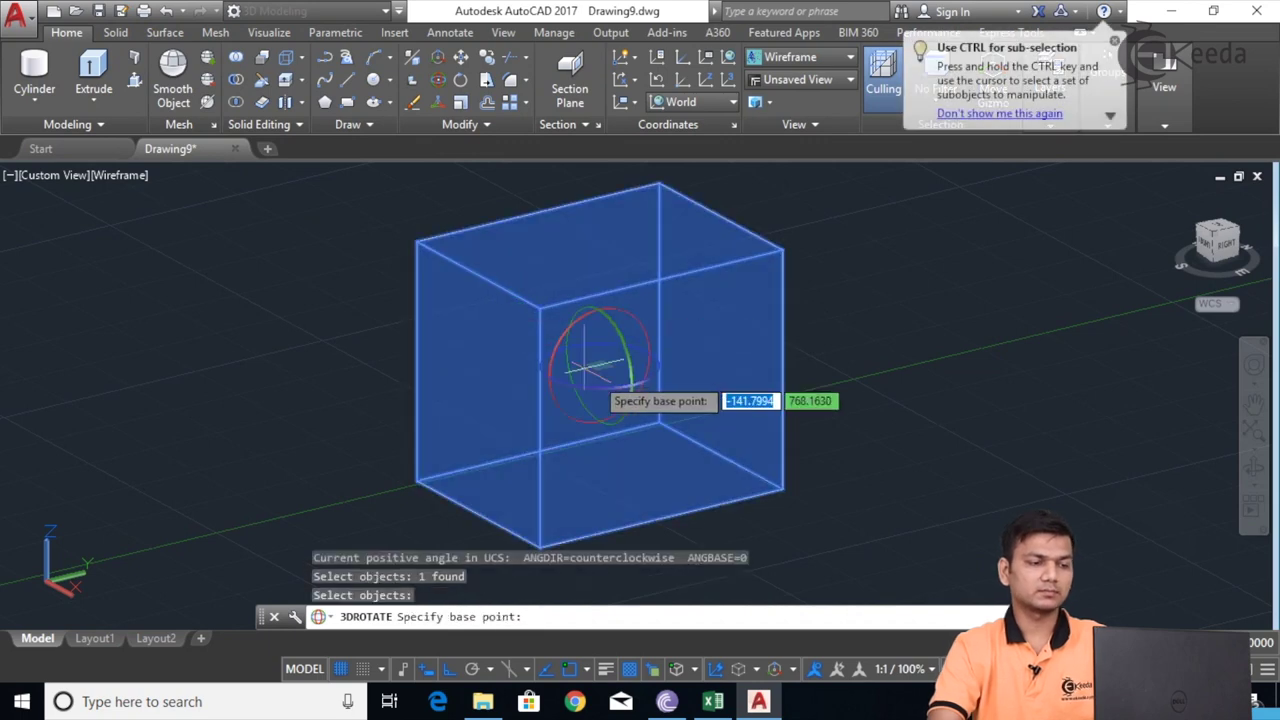
{"action": "scroll", "coordinate": [543, 343], "scroll_direction": "up", "scroll_amount": 2}
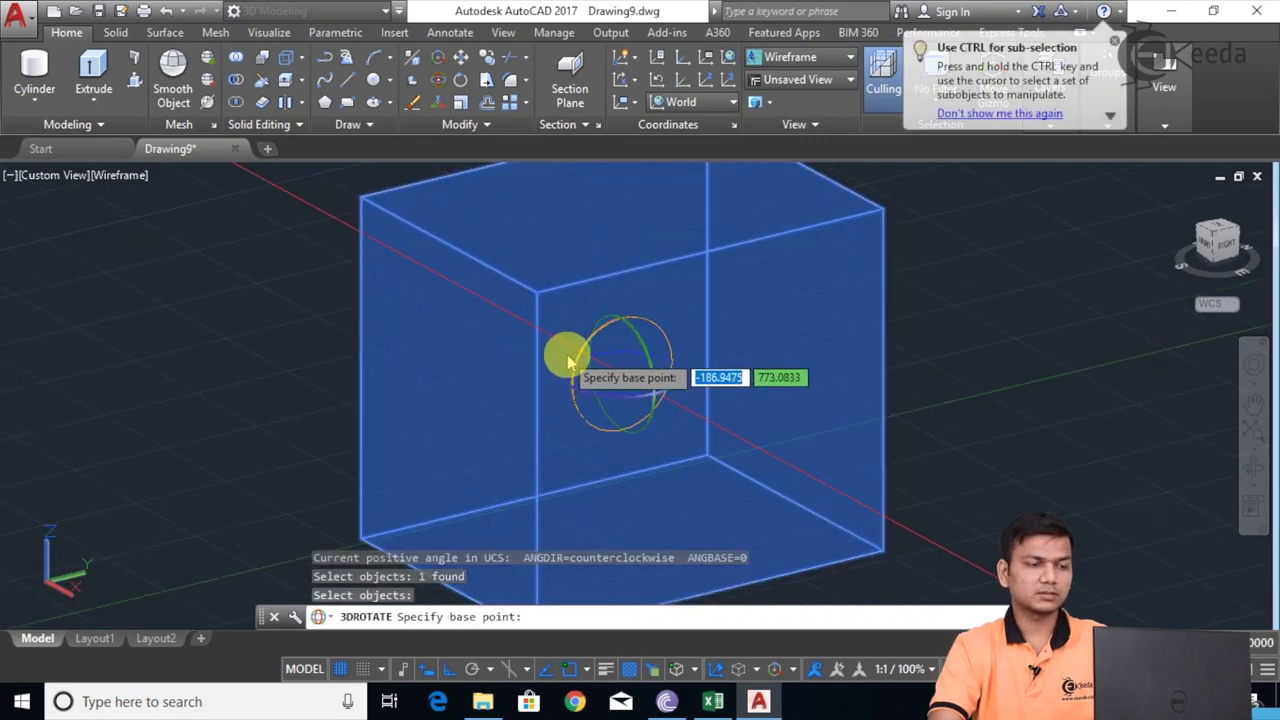
{"action": "left_click", "coordinate": [570, 360]}
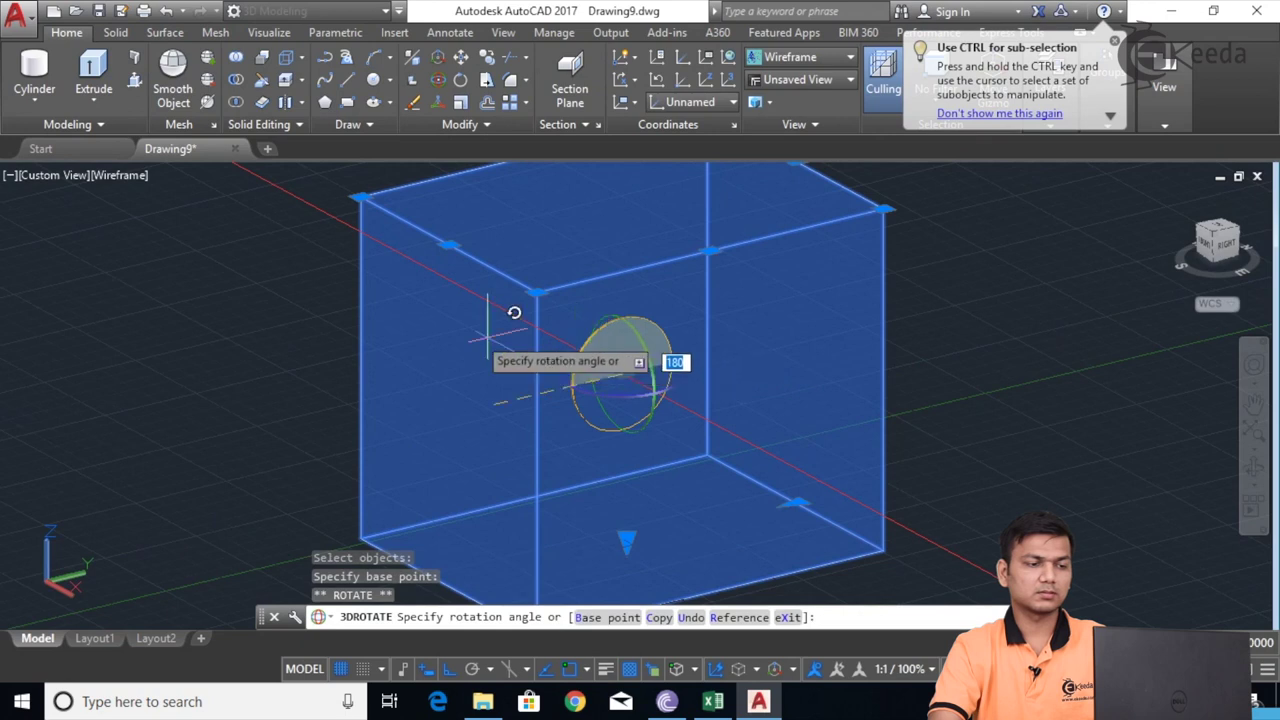
{"action": "scroll", "coordinate": [490, 255], "scroll_direction": "down", "scroll_amount": 2}
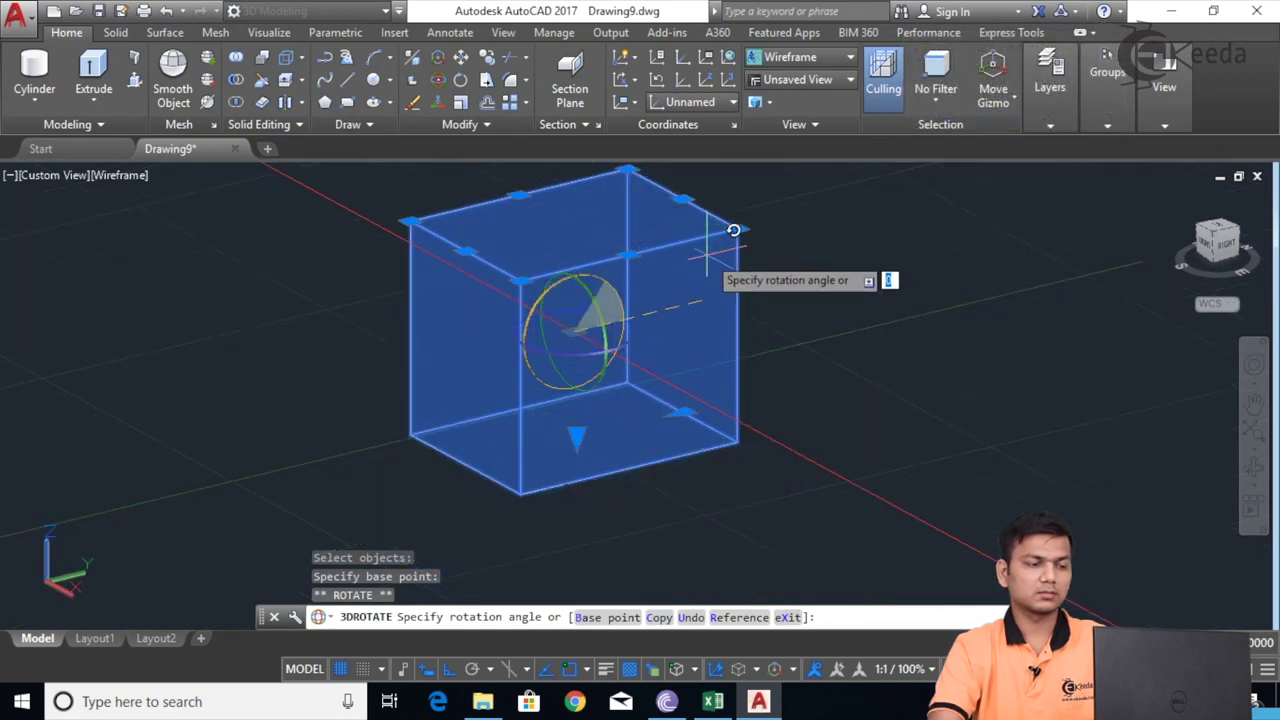
{"action": "key", "text": "Escape"}
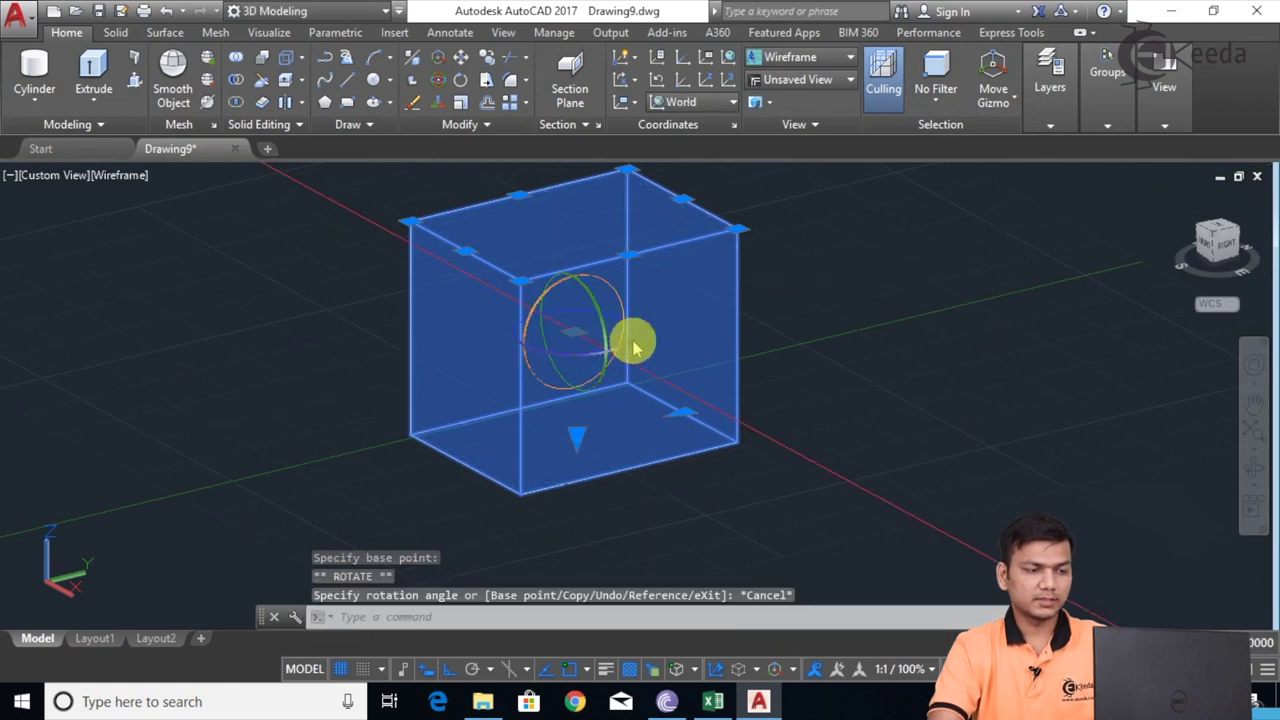
{"action": "scroll", "coordinate": [625, 340], "scroll_direction": "up", "scroll_amount": 2}
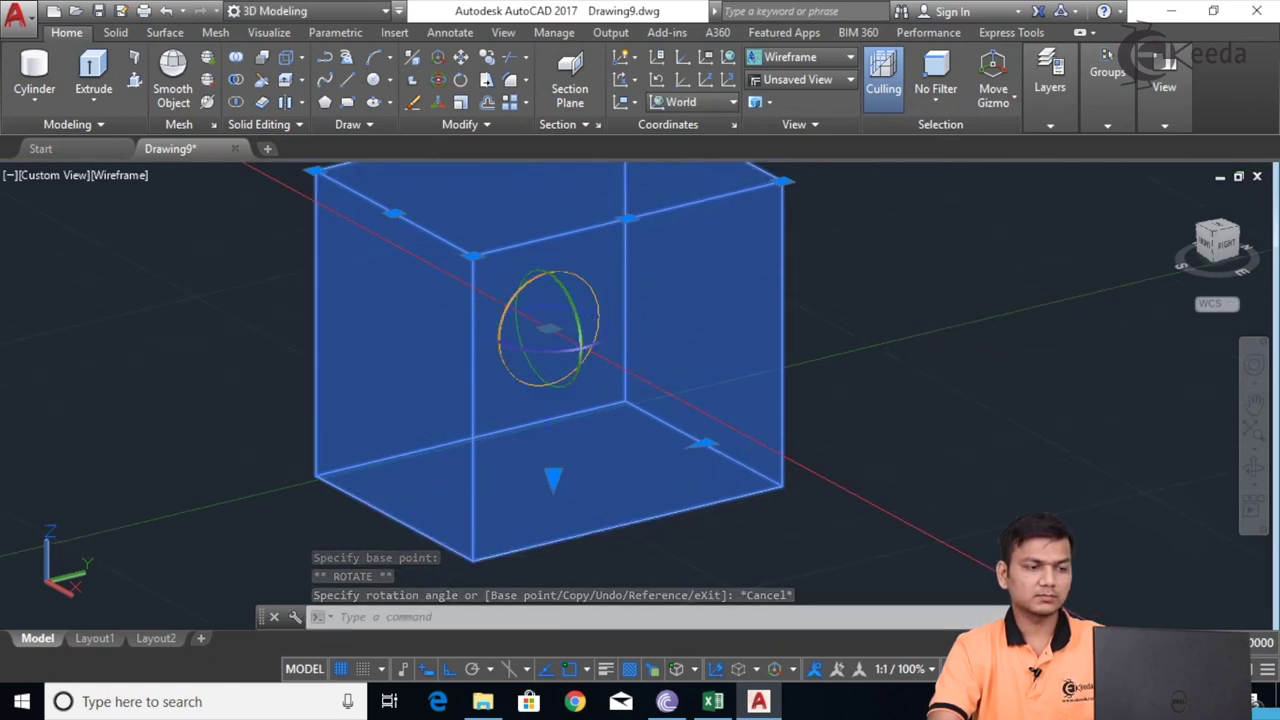
{"action": "left_click", "coordinate": [605, 345]}
{"action": "scroll", "coordinate": [802, 315], "scroll_direction": "down", "scroll_amount": 2}
{"action": "scroll", "coordinate": [802, 315], "scroll_direction": "down", "scroll_amount": 2}
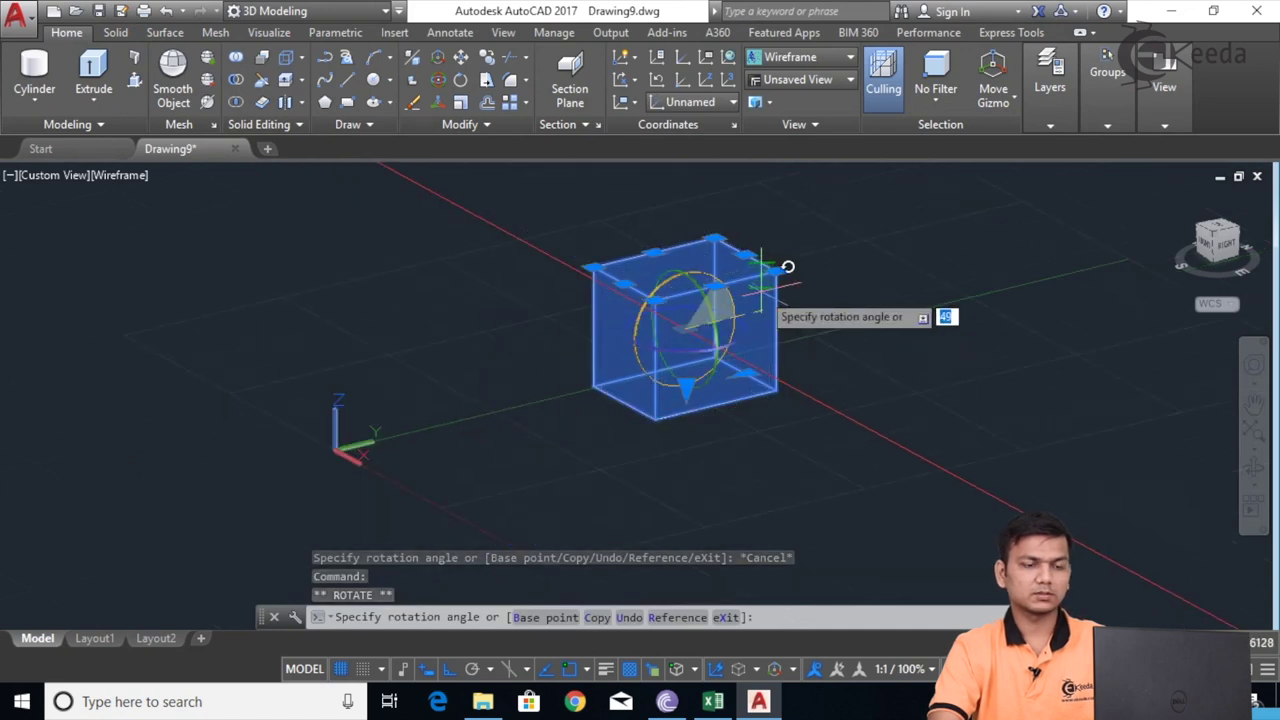
{"action": "type", "text": "50"}
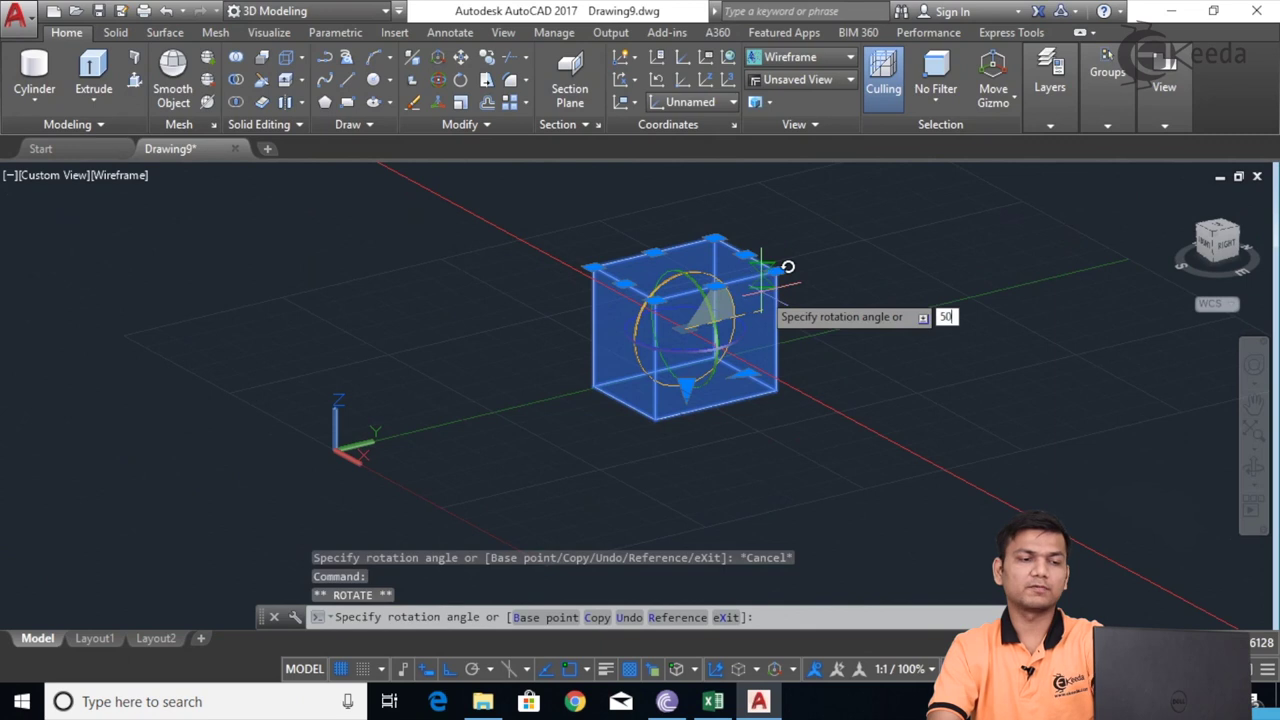
{"action": "key", "text": "Return"}
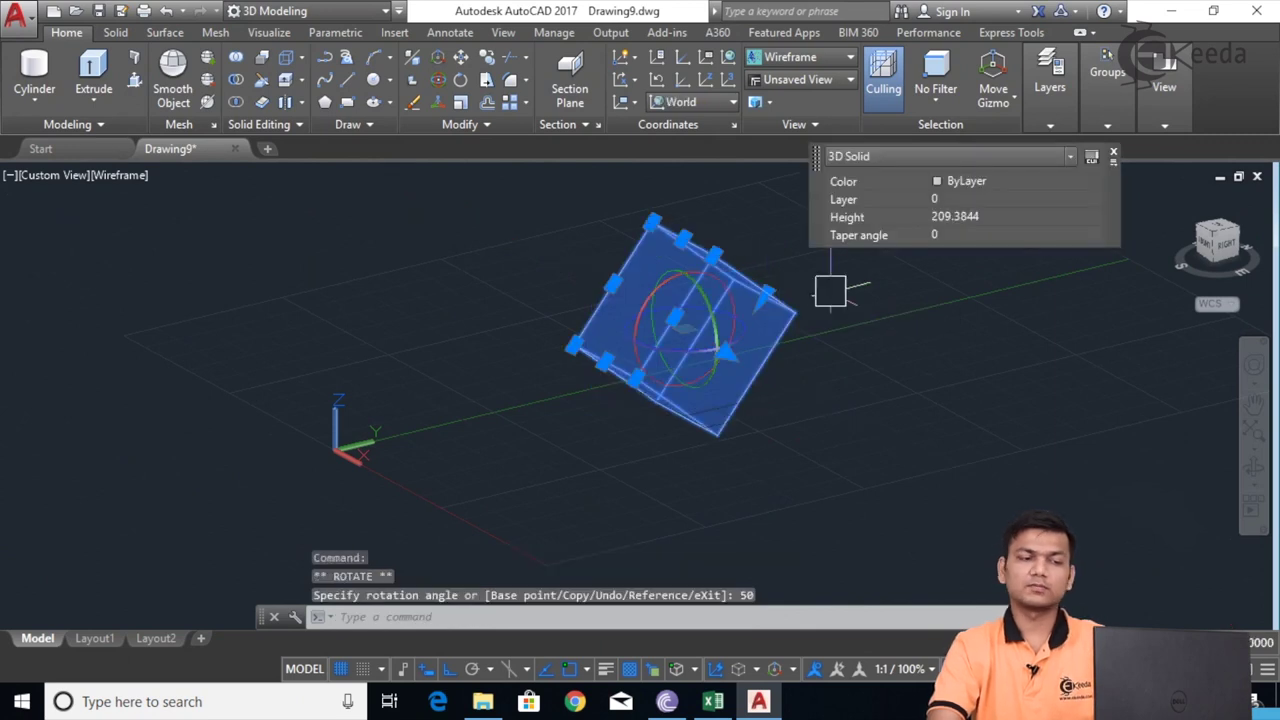
{"action": "key", "text": "Escape"}
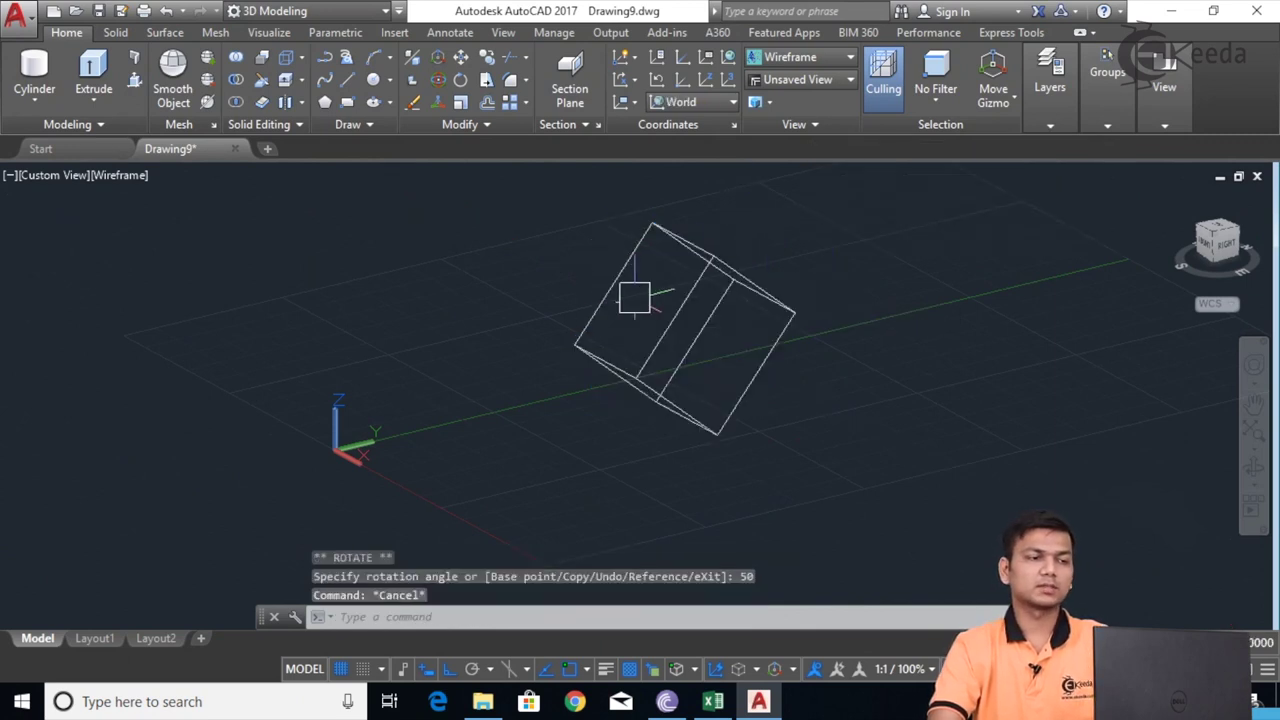
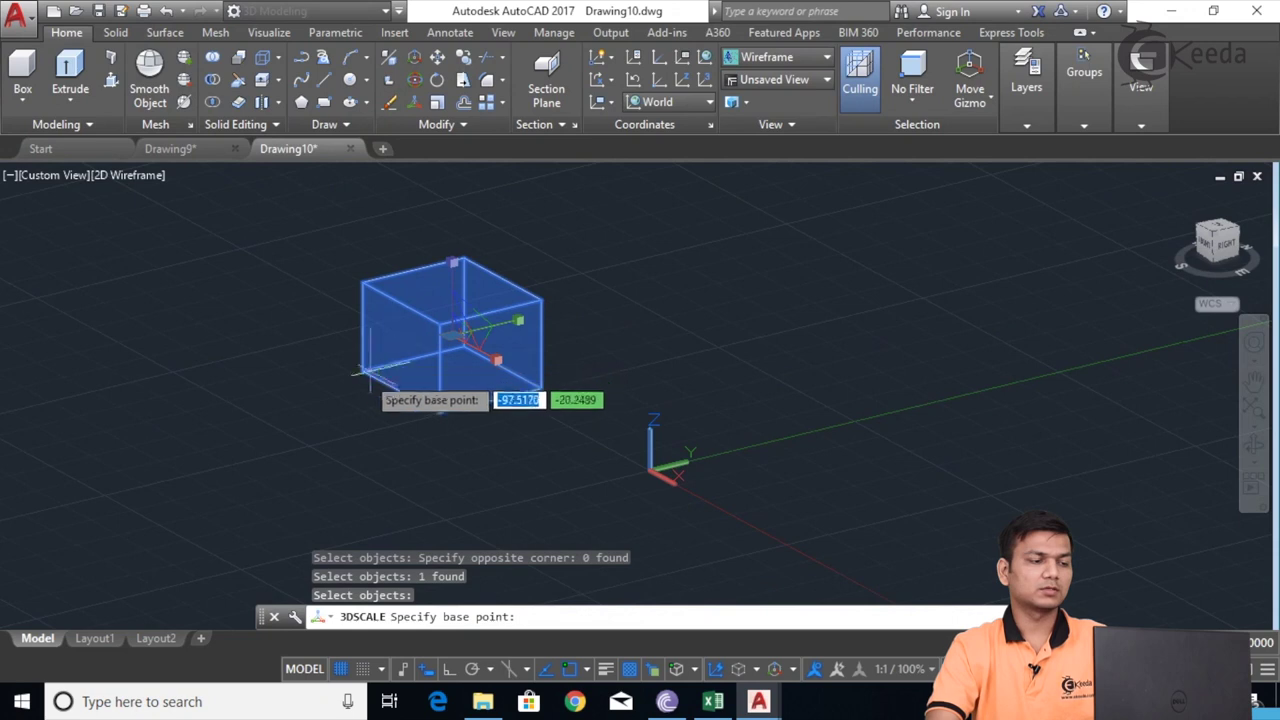
Try a 3D Scale of the box by a factor of 3 from its lower corner, and undo it.
{"action": "left_click", "coordinate": [362, 366]}
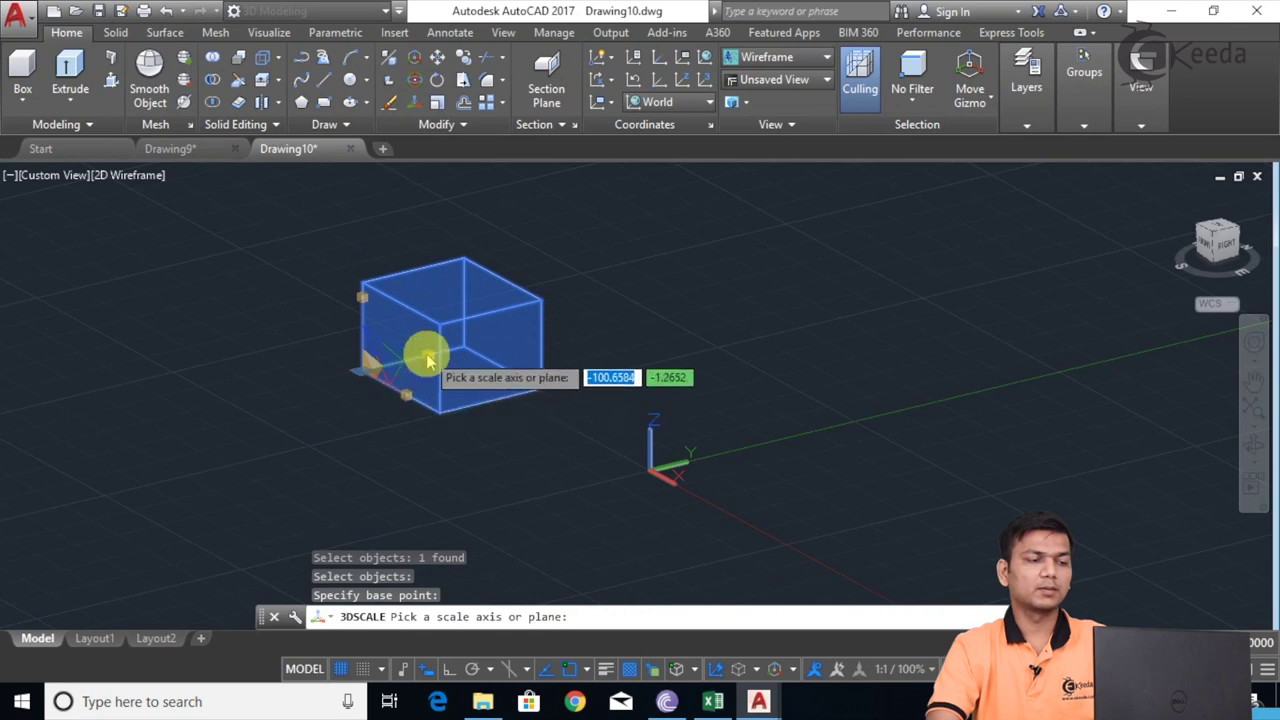
{"action": "left_click", "coordinate": [362, 300]}
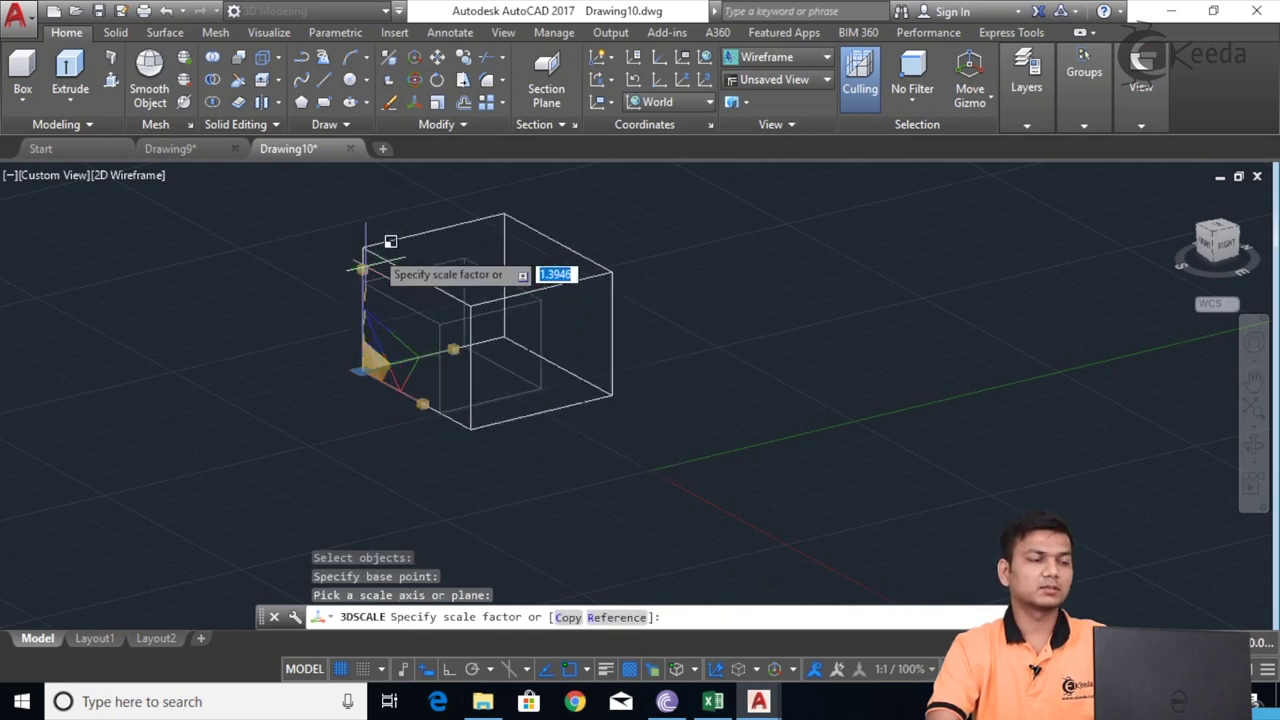
{"action": "middle_click_drag", "start_coordinate": [407, 190], "coordinate": [394, 237], "text": "shift"}
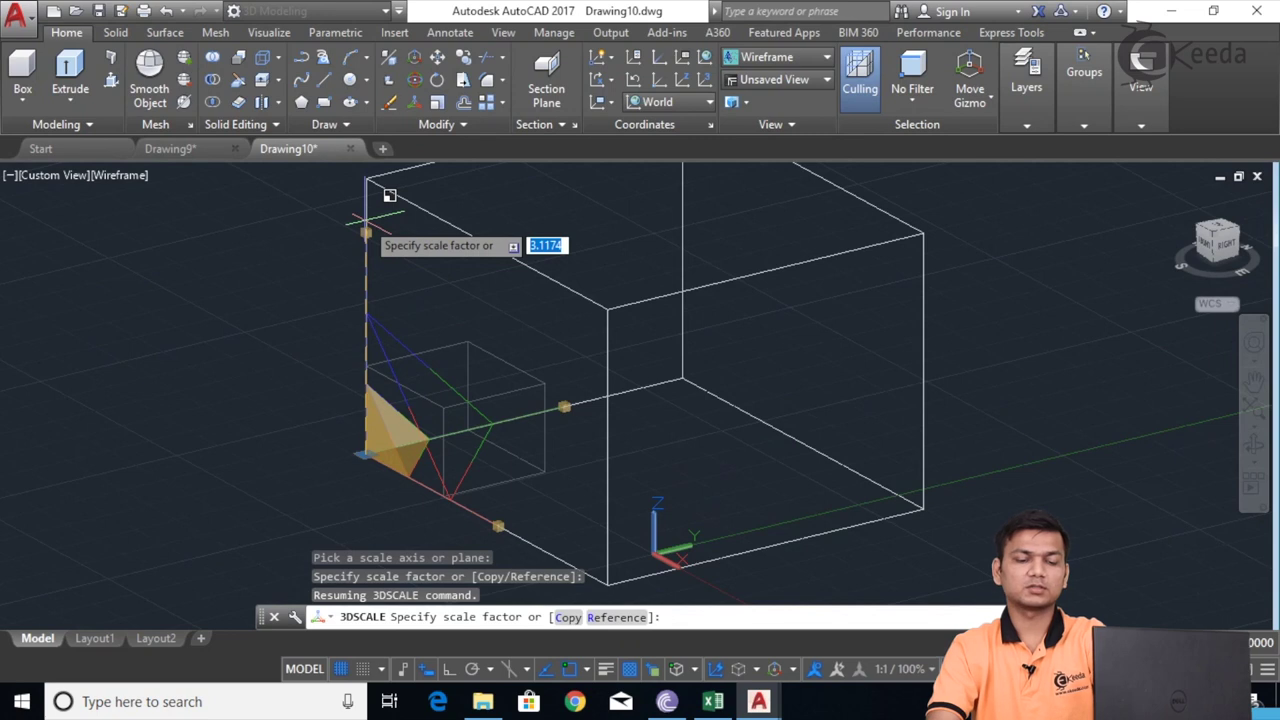
{"action": "type", "text": "3"}
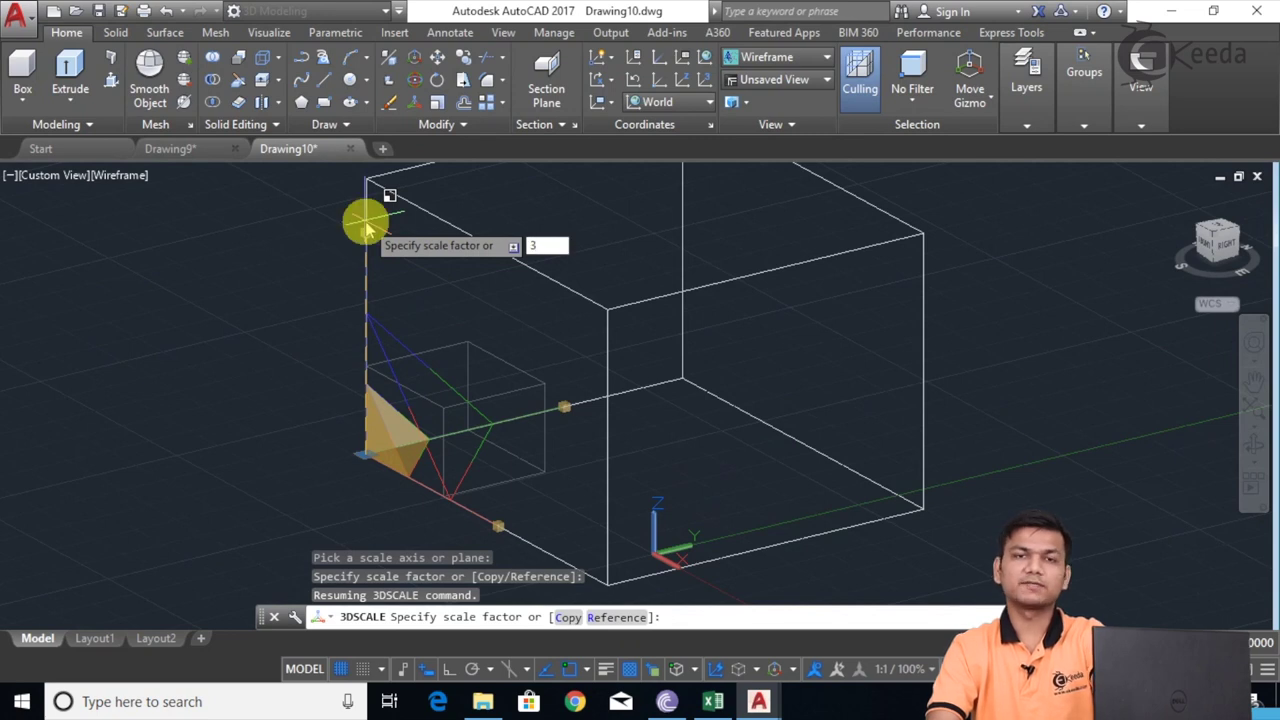
{"action": "key", "text": "Return"}
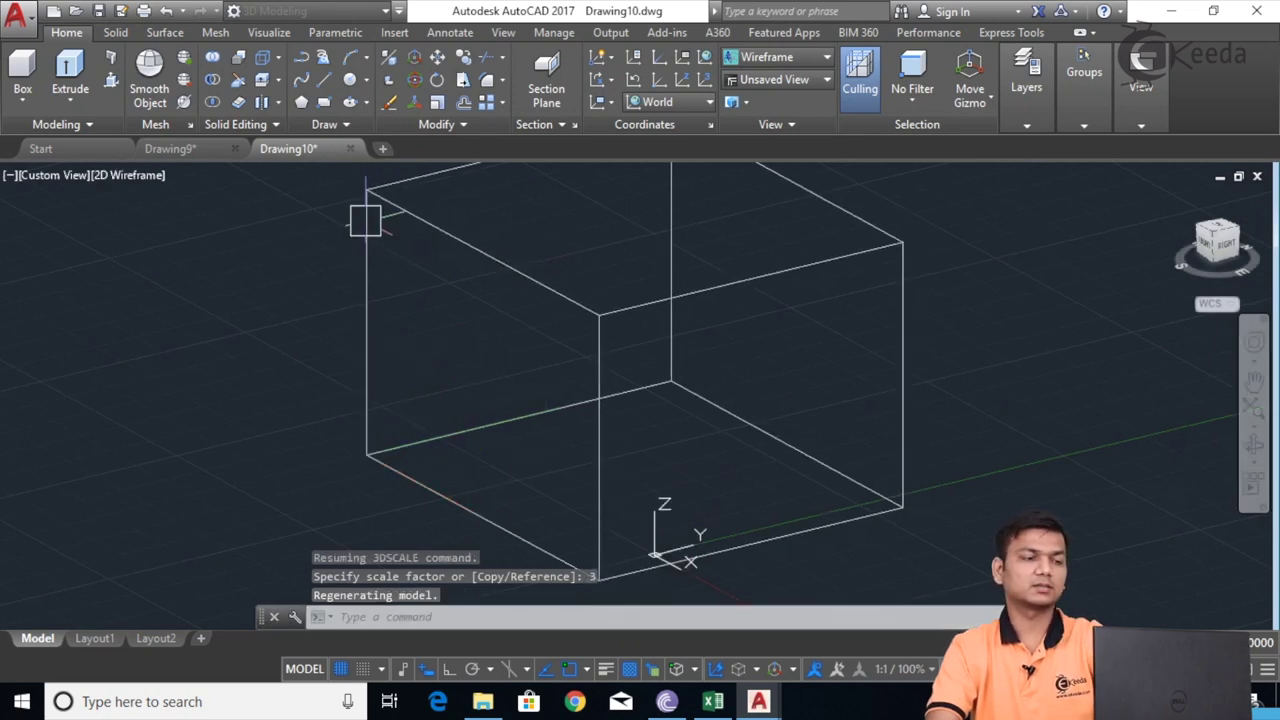
{"action": "scroll", "coordinate": [514, 345], "scroll_direction": "down", "scroll_amount": 2}
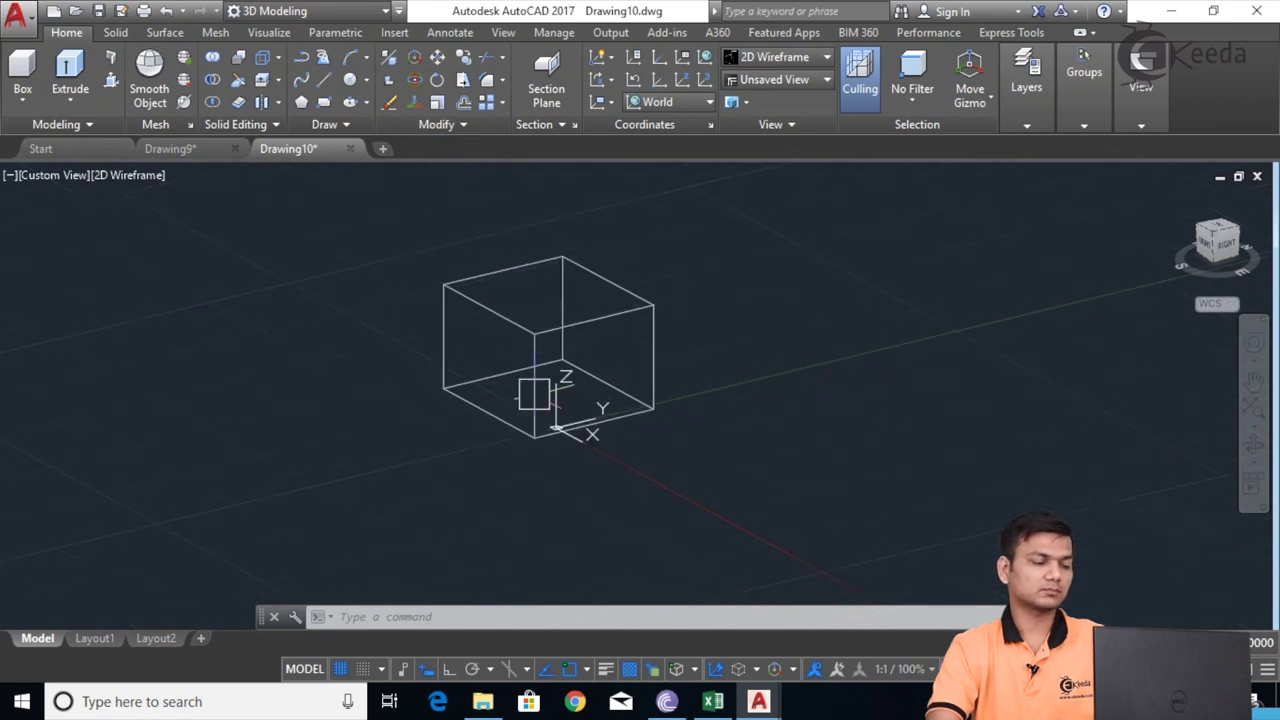
{"action": "key", "text": "ctrl+z"}
{"action": "key", "text": "ctrl+z"}
{"action": "scroll", "coordinate": [595, 385], "scroll_direction": "down", "scroll_amount": 4}
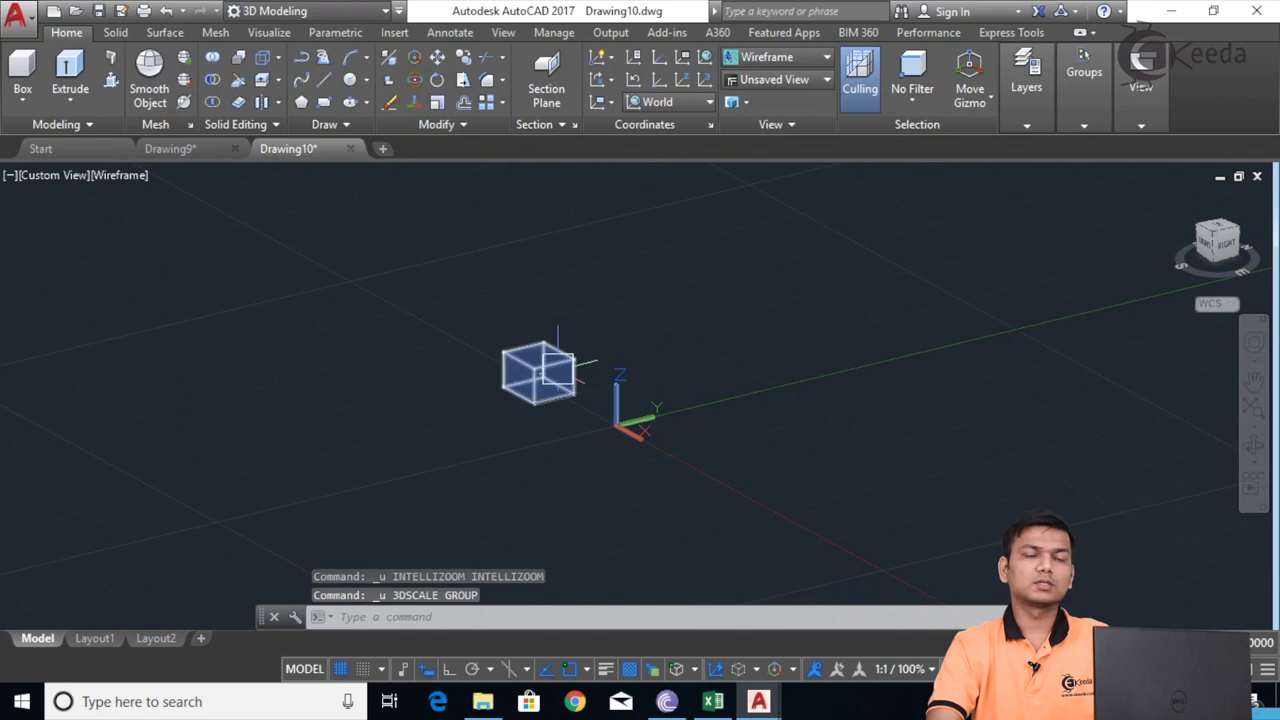
Start a rectangular 3D Array of the box with 6 rows, 6 columns and 3 levels.
{"action": "scroll", "coordinate": [542, 369], "scroll_direction": "up", "scroll_amount": 3}
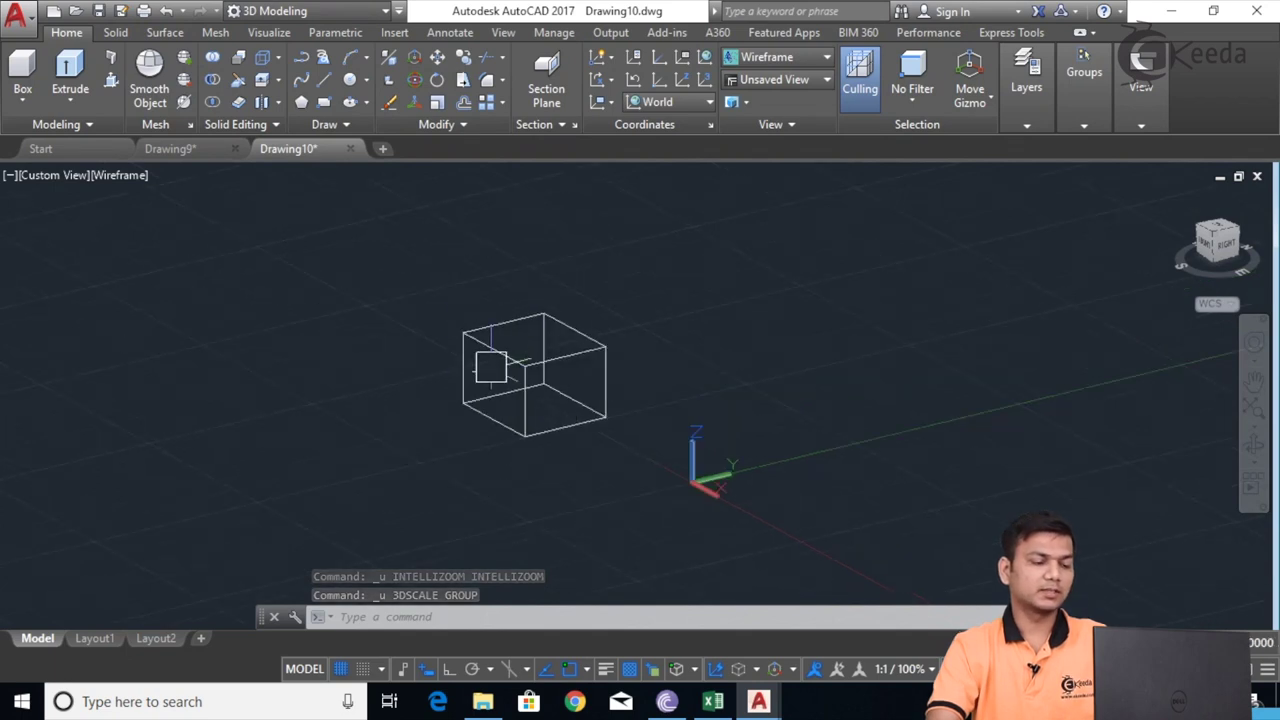
{"action": "middle_click_drag", "start_coordinate": [413, 348], "coordinate": [391, 311]}
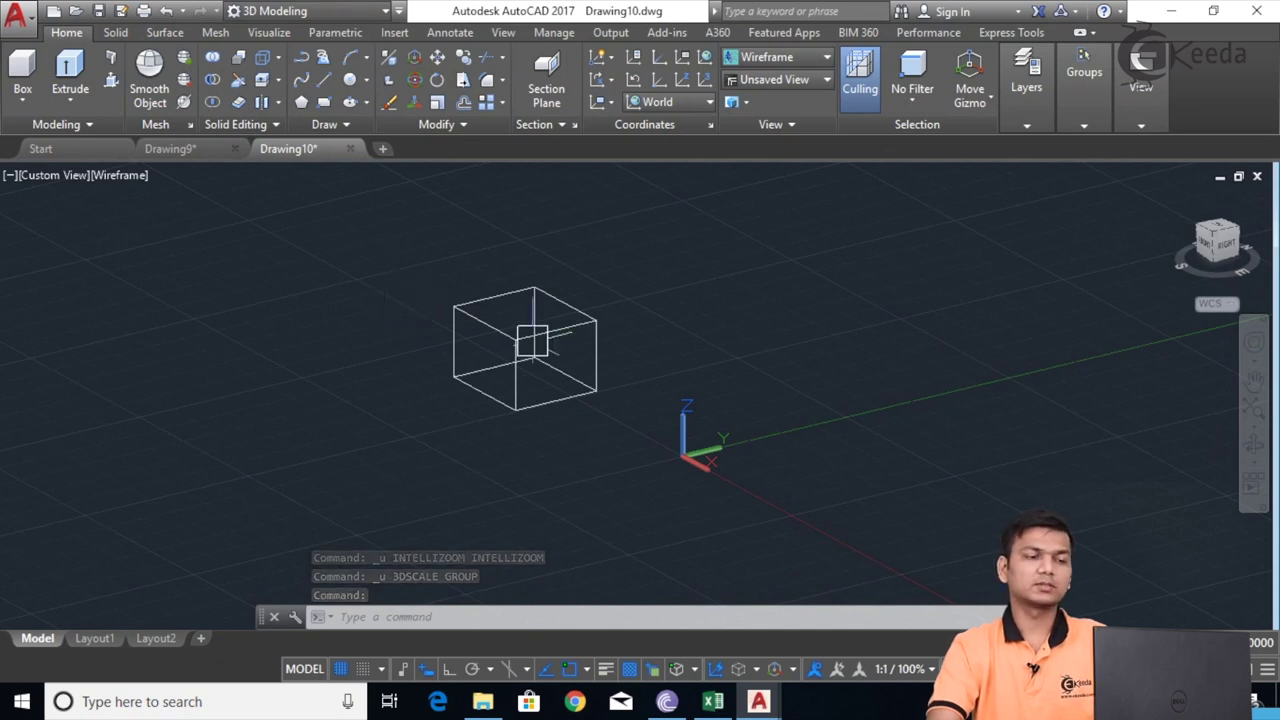
{"action": "scroll", "coordinate": [572, 336], "scroll_direction": "down", "scroll_amount": 2}
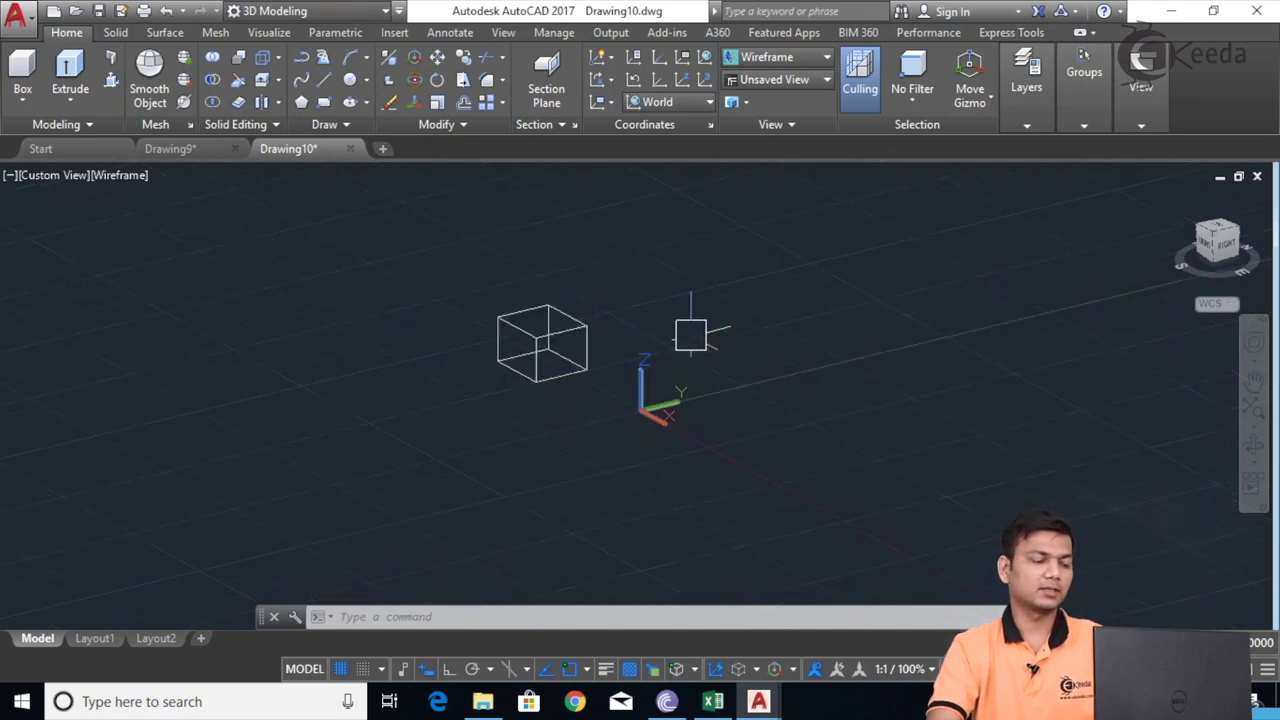
{"action": "left_click", "coordinate": [755, 330]}
{"action": "type", "text": "3D"}
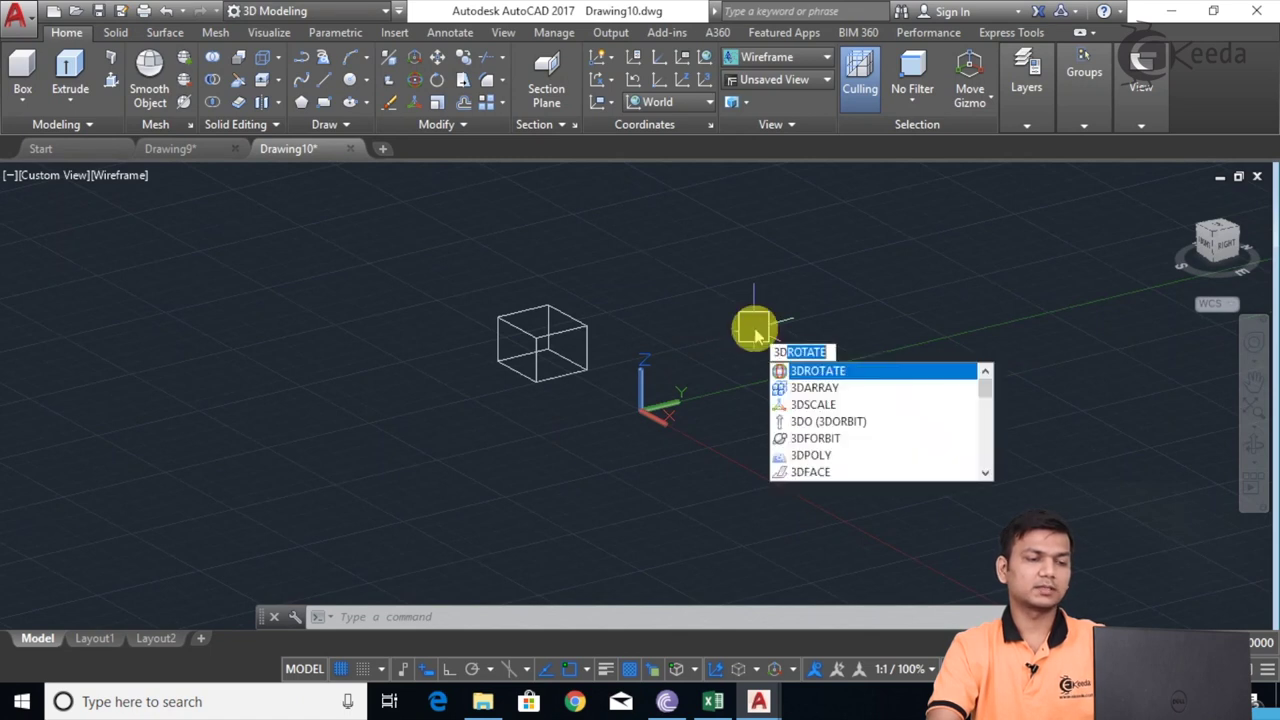
{"action": "type", "text": "ar"}
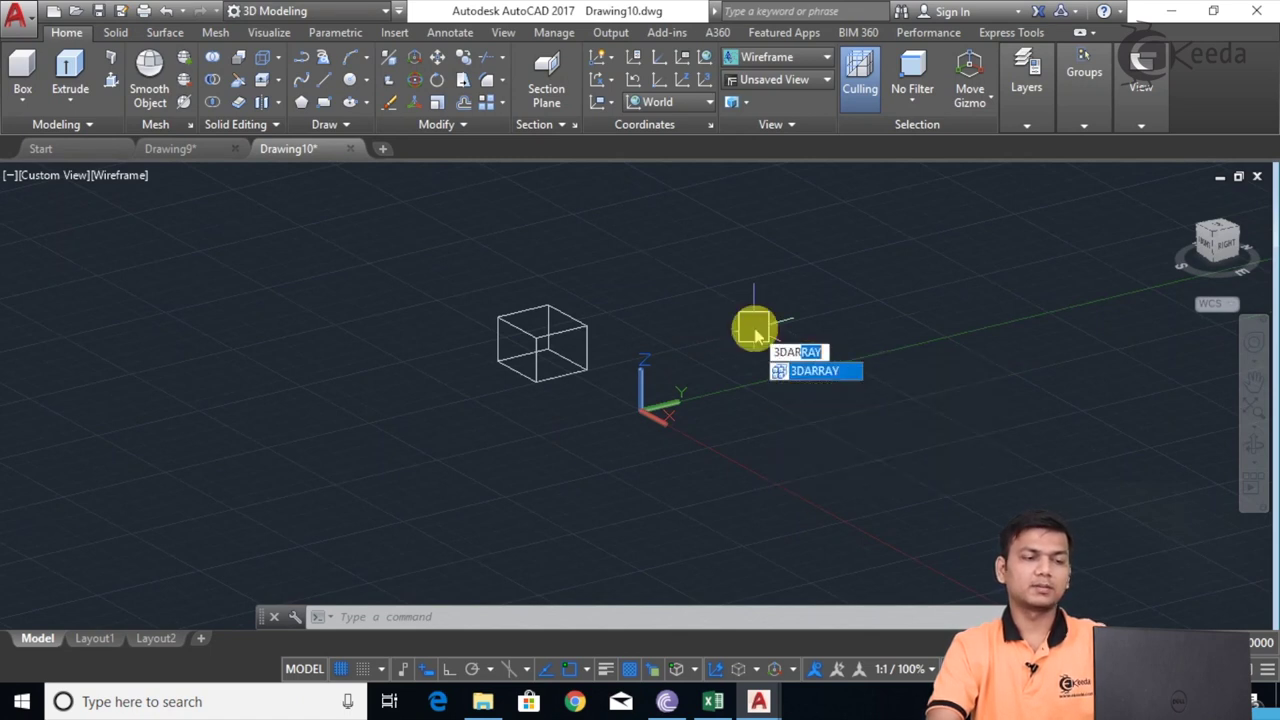
{"action": "key", "text": "Return"}
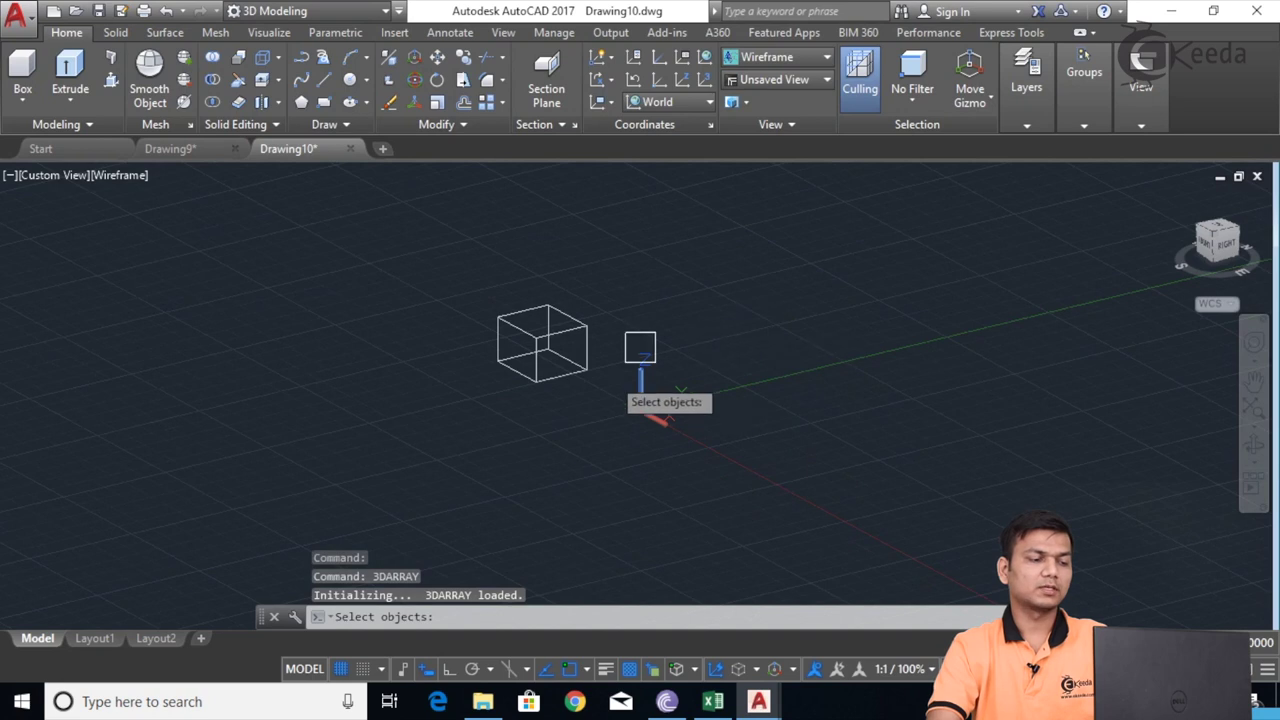
{"action": "left_click", "coordinate": [534, 327]}
{"action": "right_click", "coordinate": [536, 332]}
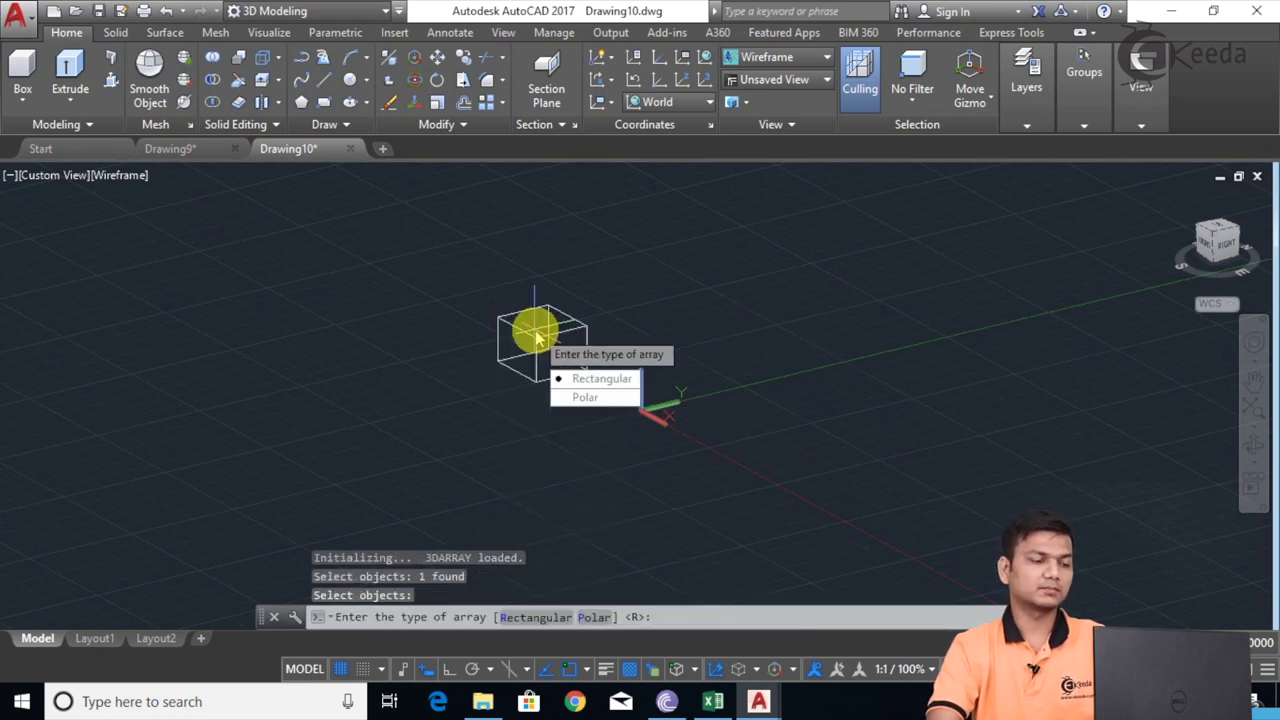
{"action": "left_click", "coordinate": [590, 382]}
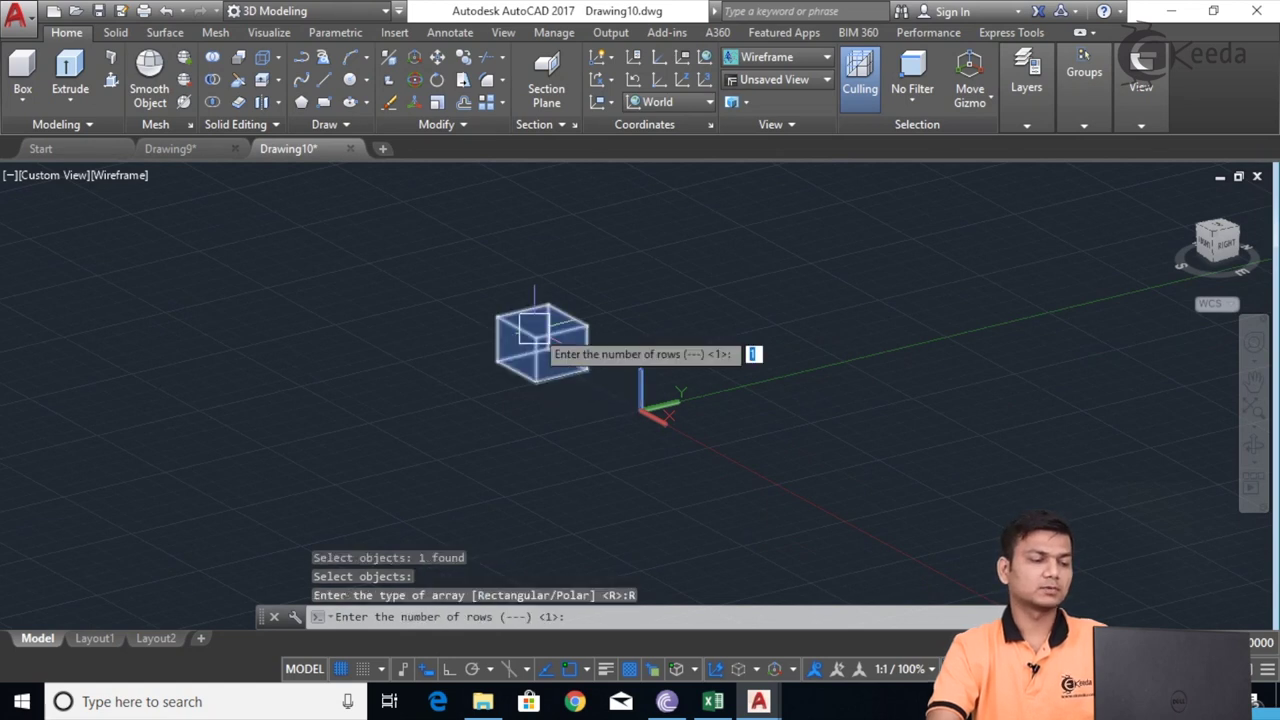
{"action": "left_click", "coordinate": [470, 612]}
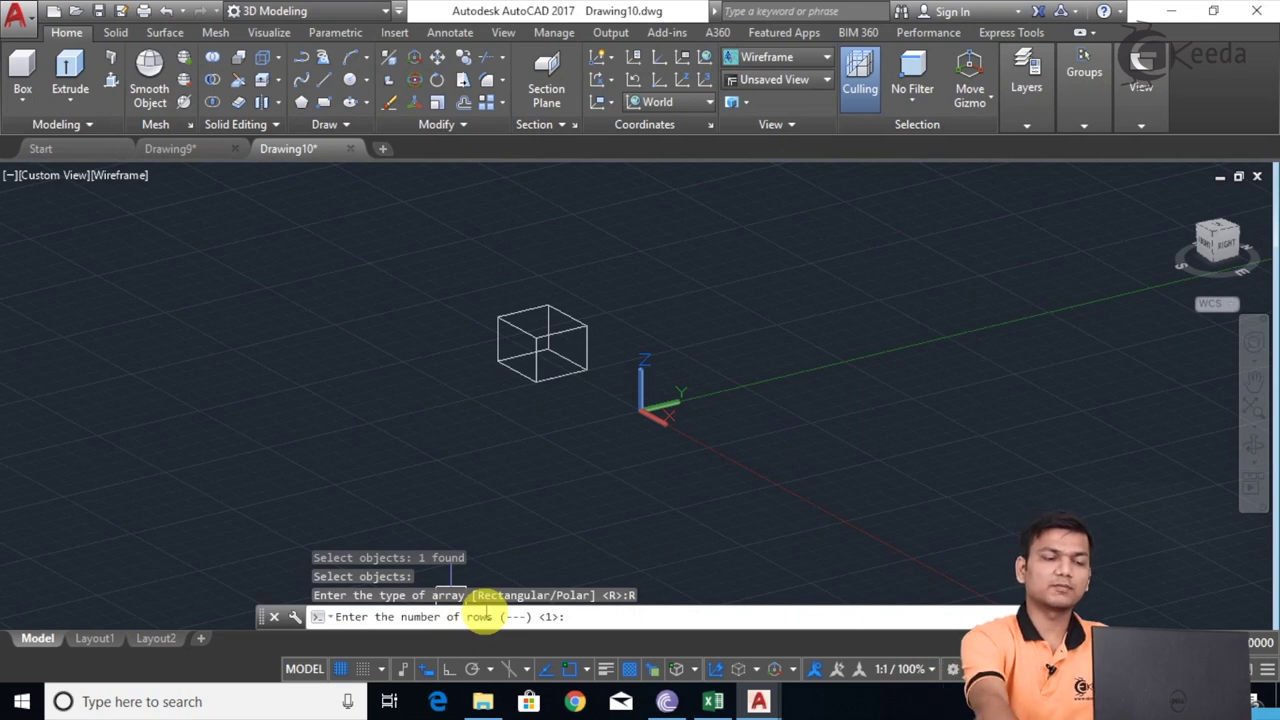
{"action": "key", "text": "Return"}
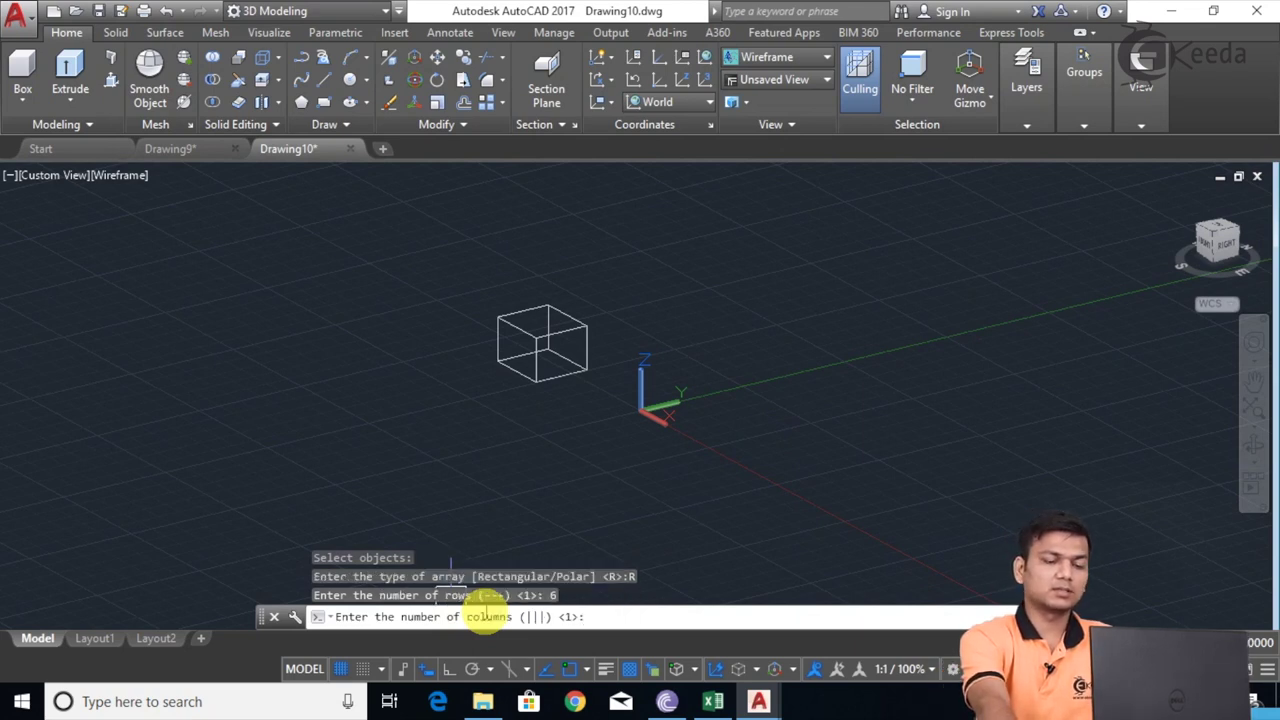
{"action": "type", "text": "6"}
{"action": "key", "text": "Return"}
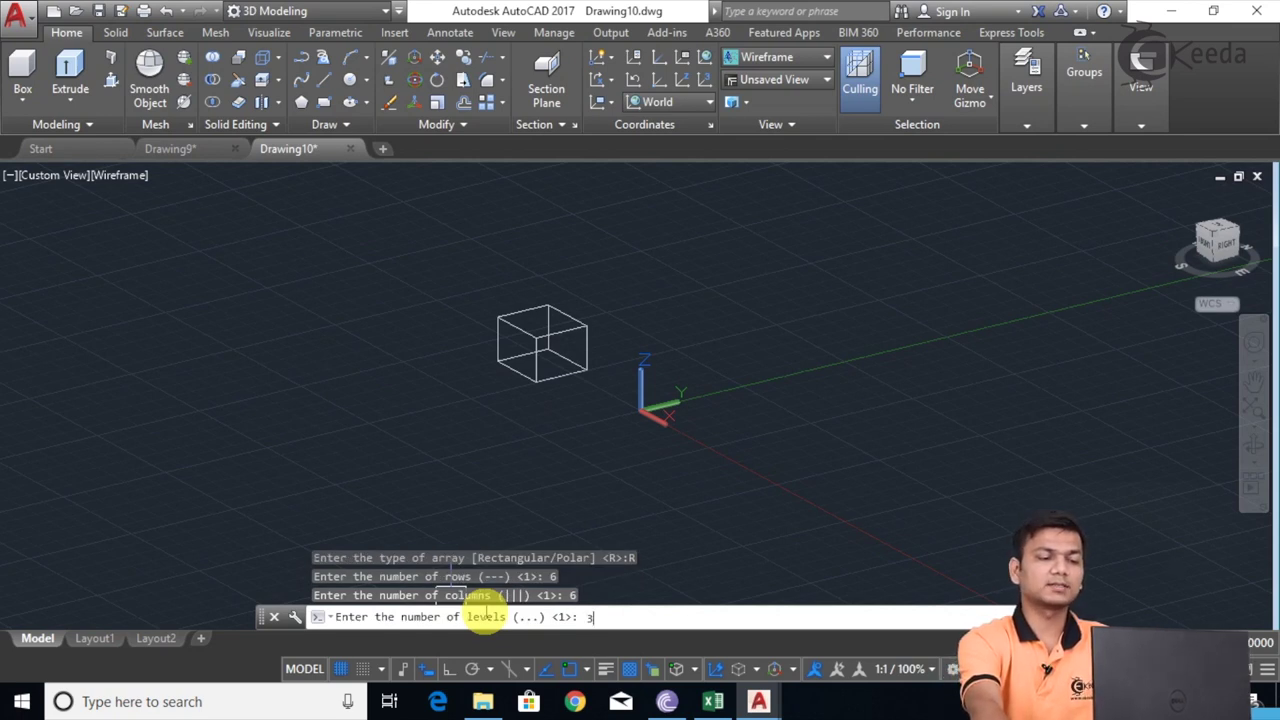
{"action": "key", "text": "Return"}
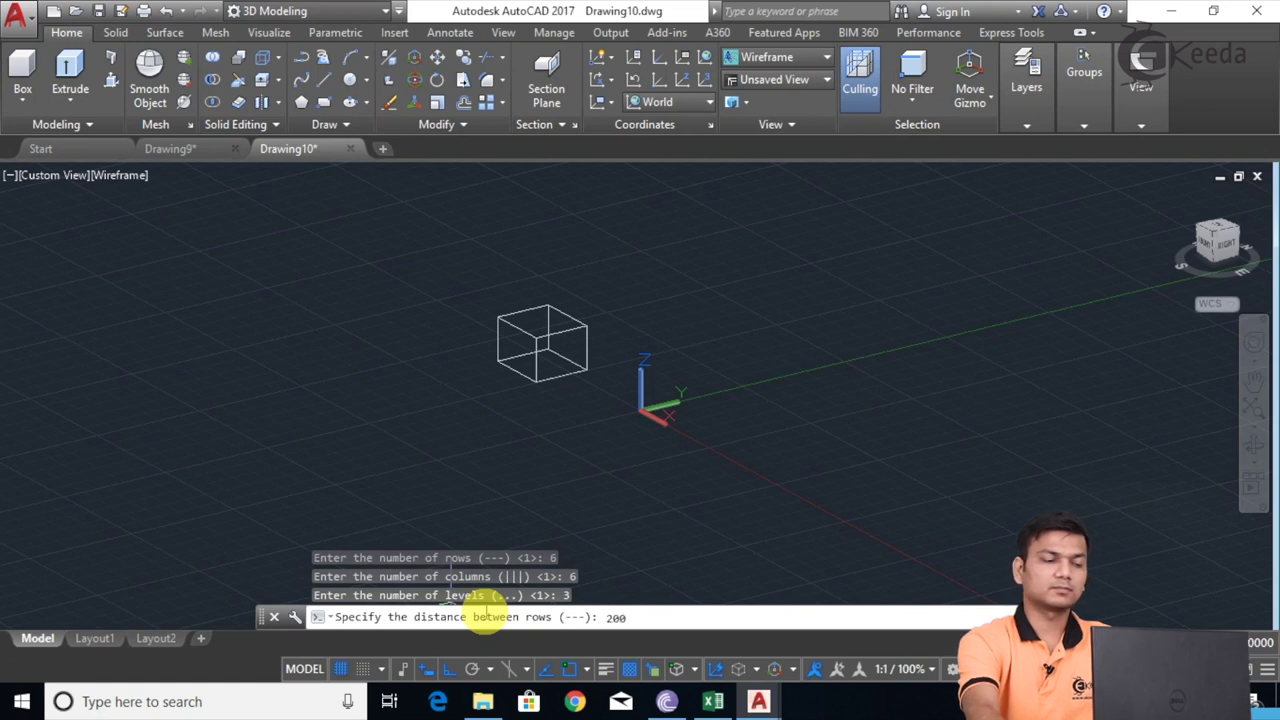
Set the spacing between the array's rows, columns and levels to 200 units and complete the array.
{"action": "key", "text": "Return"}
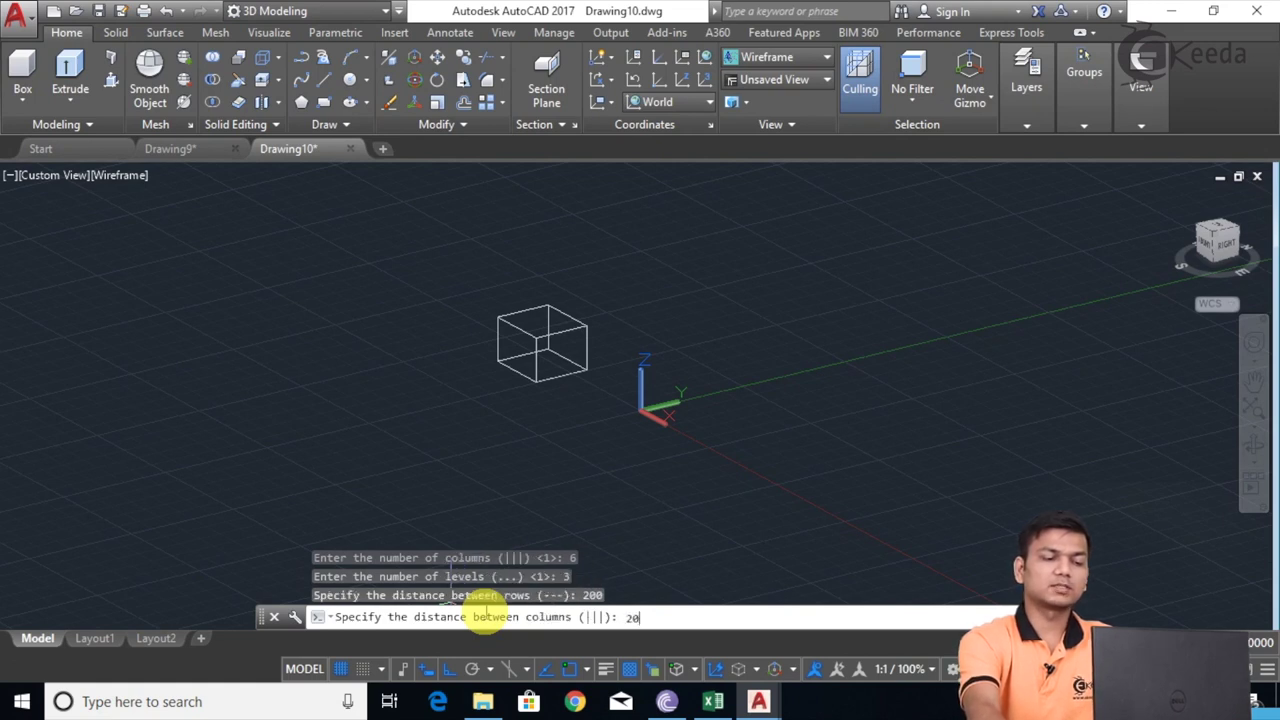
{"action": "key", "text": "Return"}
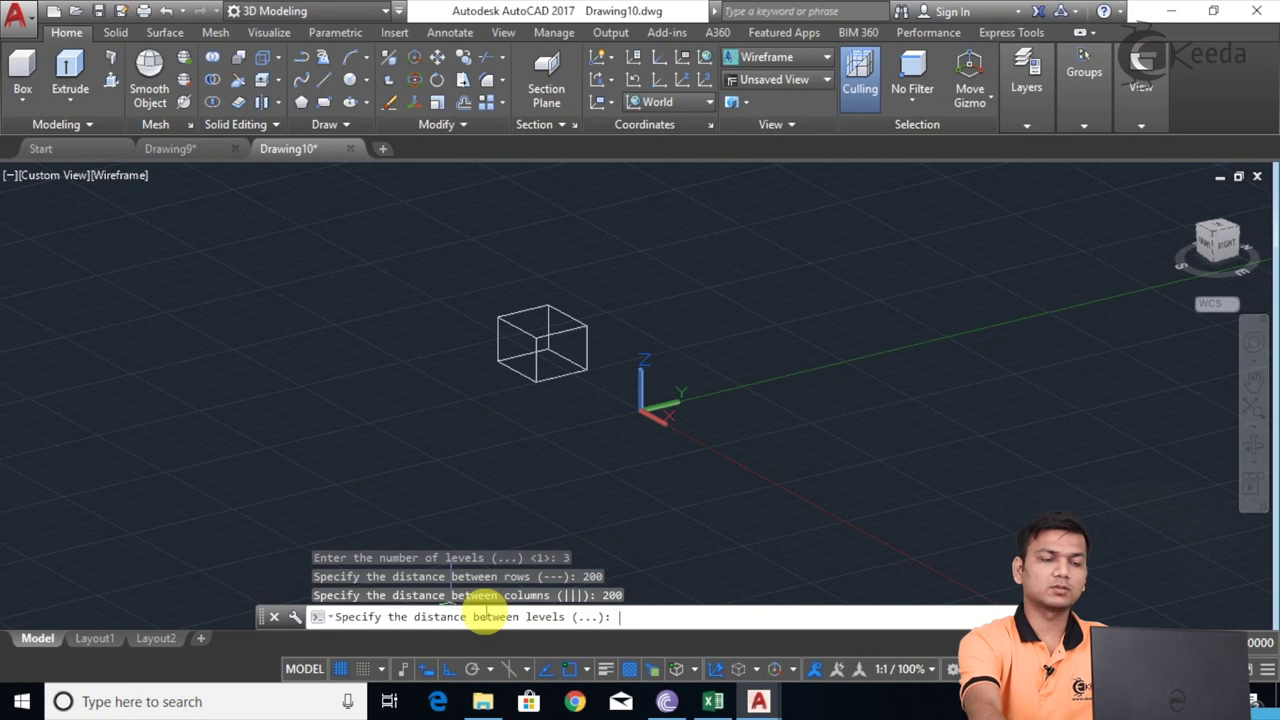
{"action": "key", "text": "Return"}
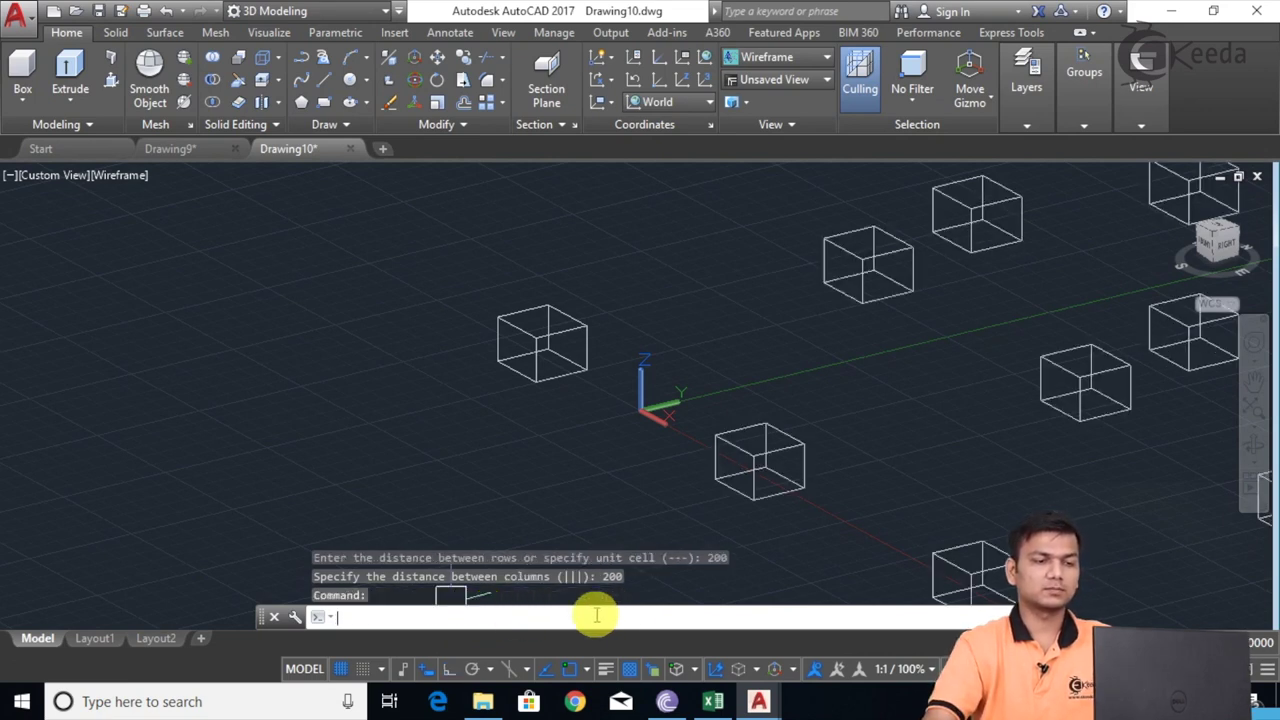
Examine the whole box array by orbiting around it and in the Front view, checking its columns and levels.
{"action": "scroll", "coordinate": [737, 557], "scroll_direction": "down", "scroll_amount": 4}
{"action": "scroll", "coordinate": [800, 440], "scroll_direction": "down", "scroll_amount": 4}
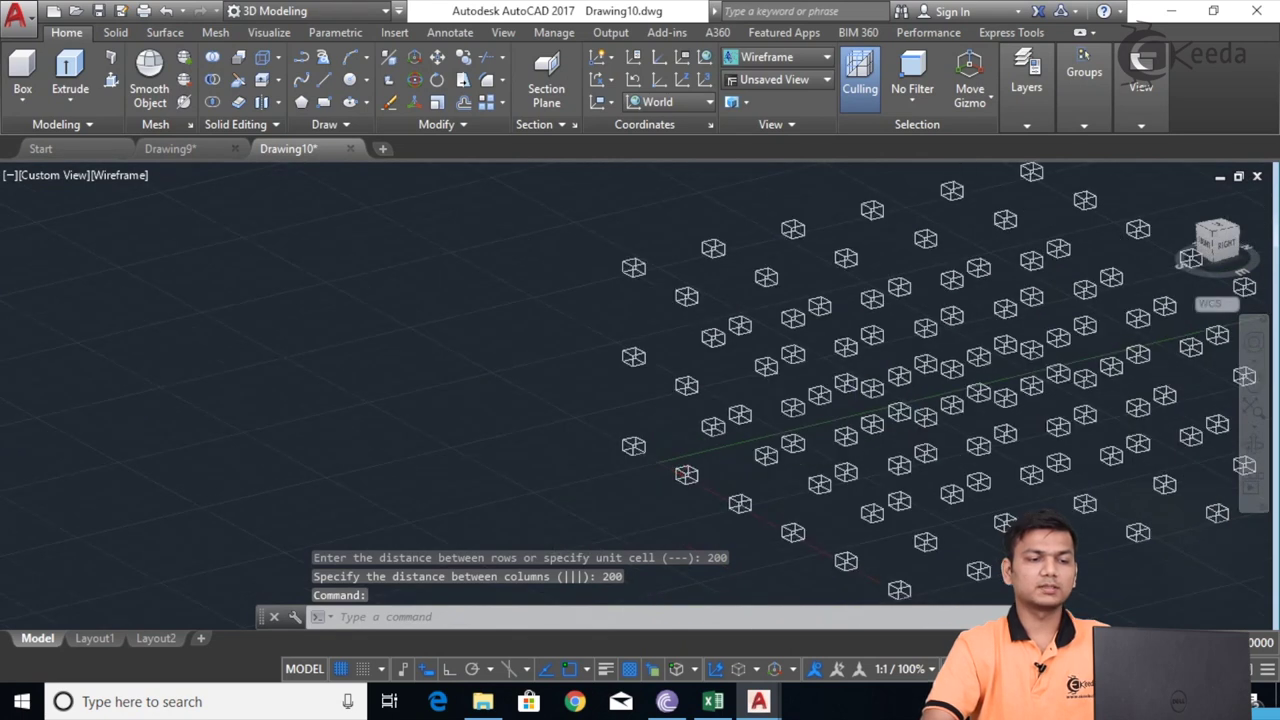
{"action": "middle_click_drag", "start_coordinate": [843, 443], "coordinate": [651, 386]}
{"action": "middle_click_drag", "start_coordinate": [755, 436], "coordinate": [669, 381], "text": "shift"}
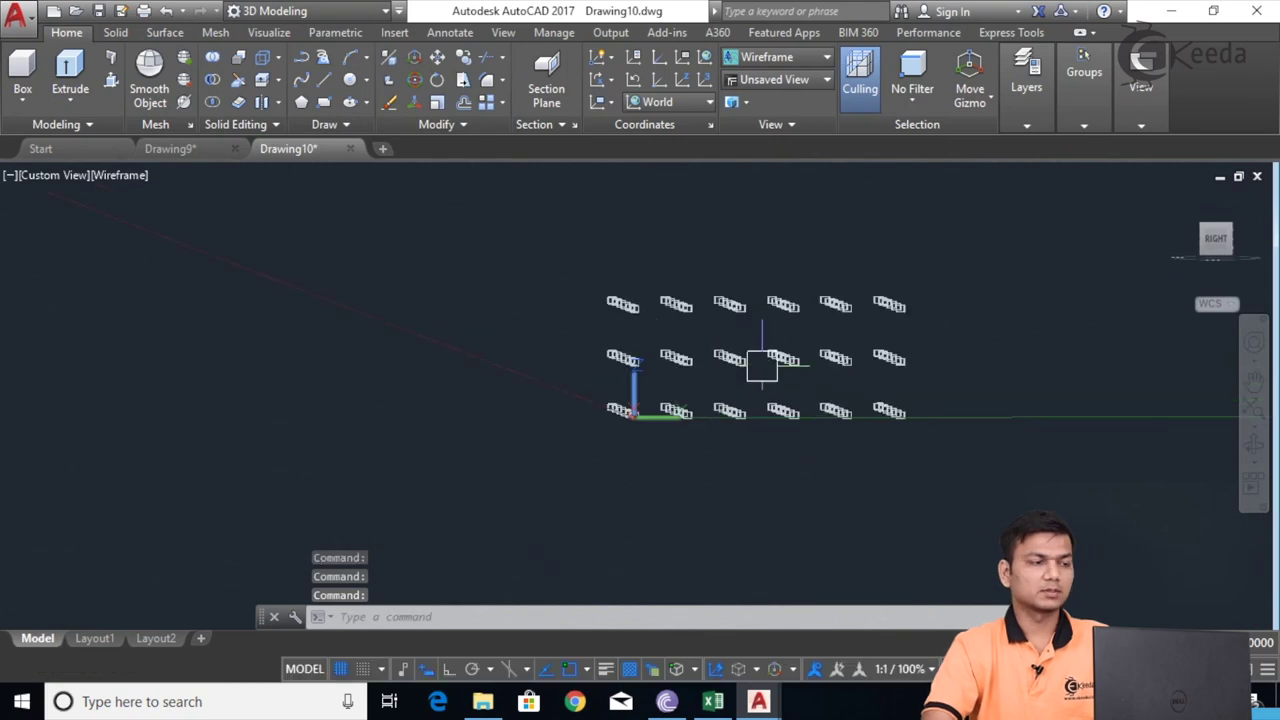
{"action": "left_click", "coordinate": [52, 176]}
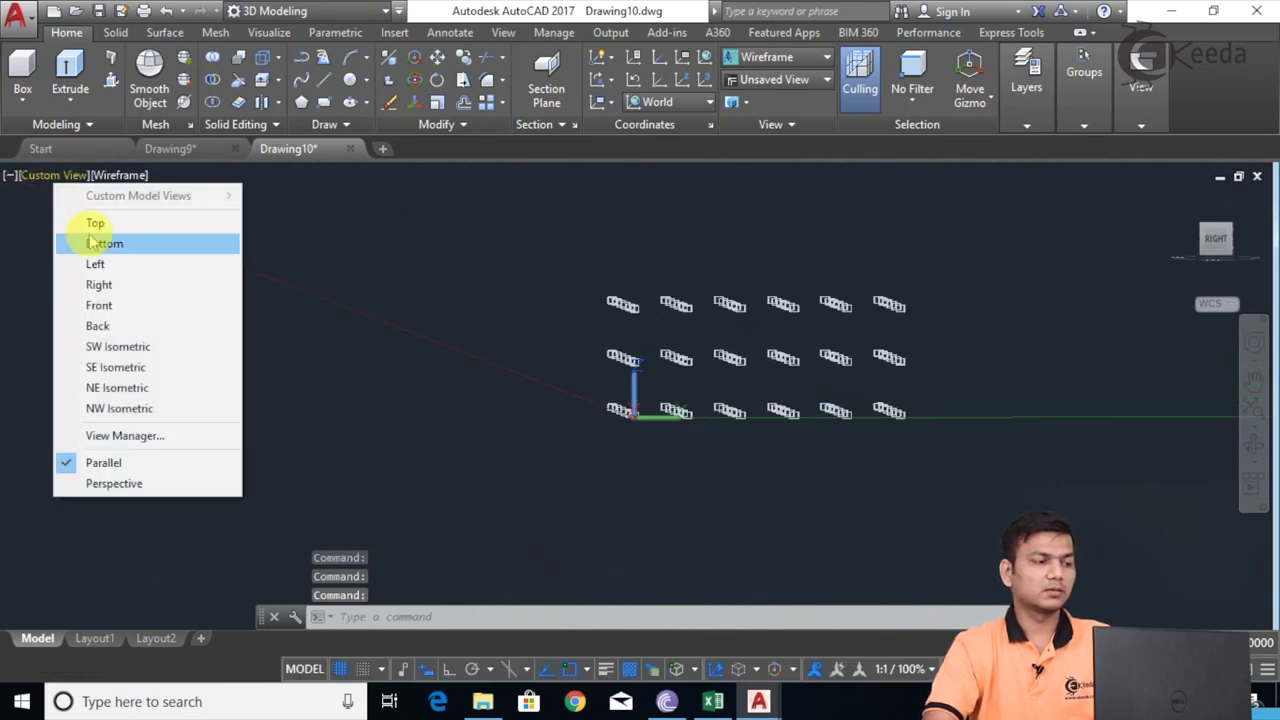
{"action": "left_click", "coordinate": [99, 305]}
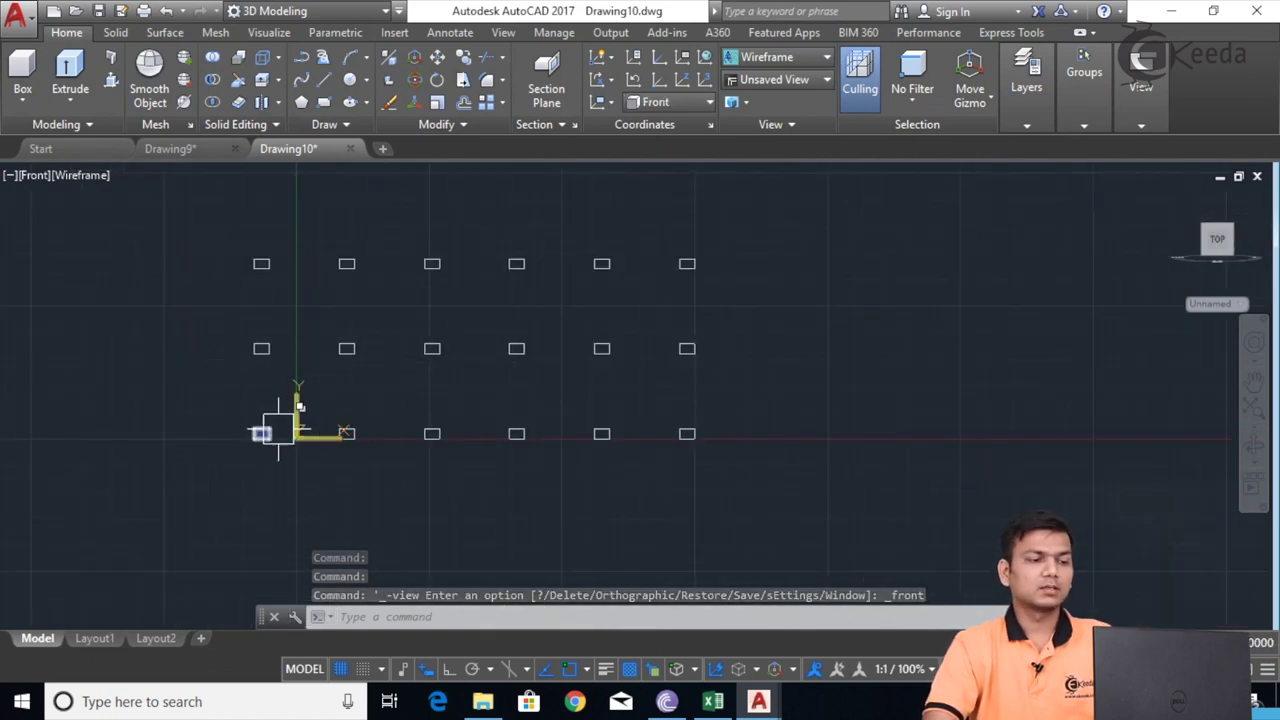
{"action": "left_click", "coordinate": [684, 434]}
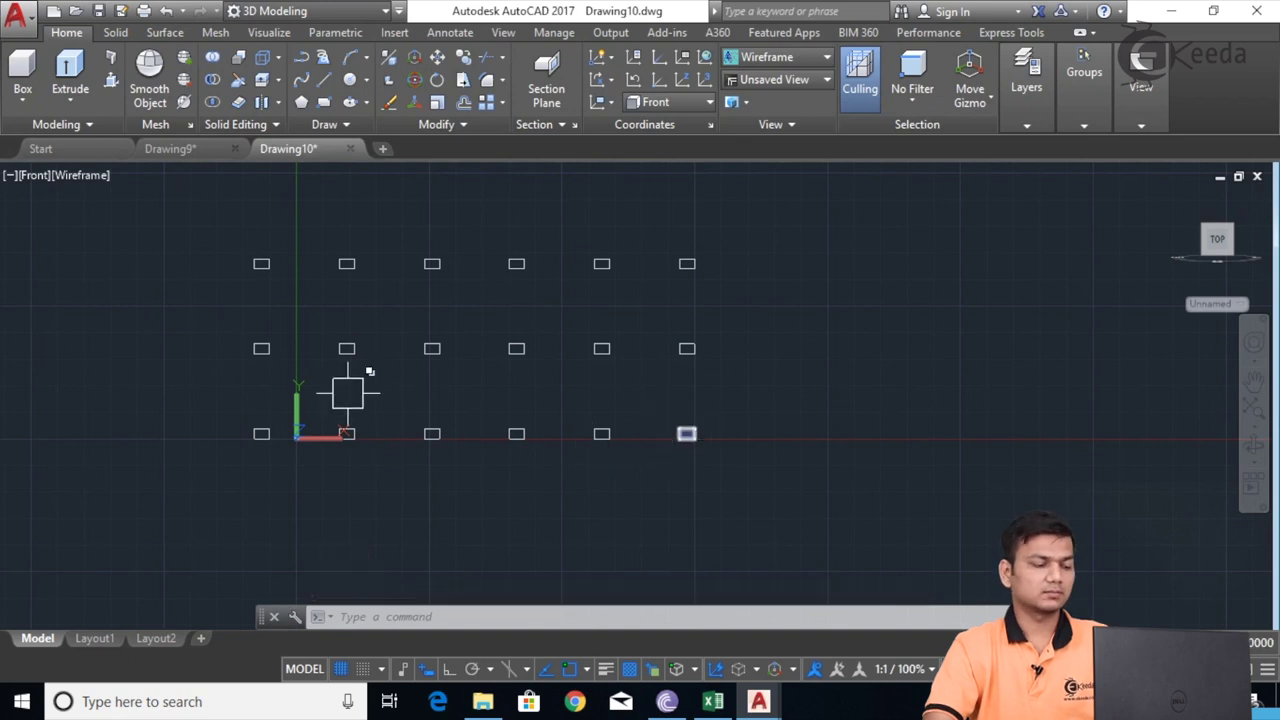
Examine the array's rows and levels in the Left view and from orbited angles, and undo these view changes.
{"action": "left_click", "coordinate": [41, 180]}
{"action": "left_click", "coordinate": [80, 263]}
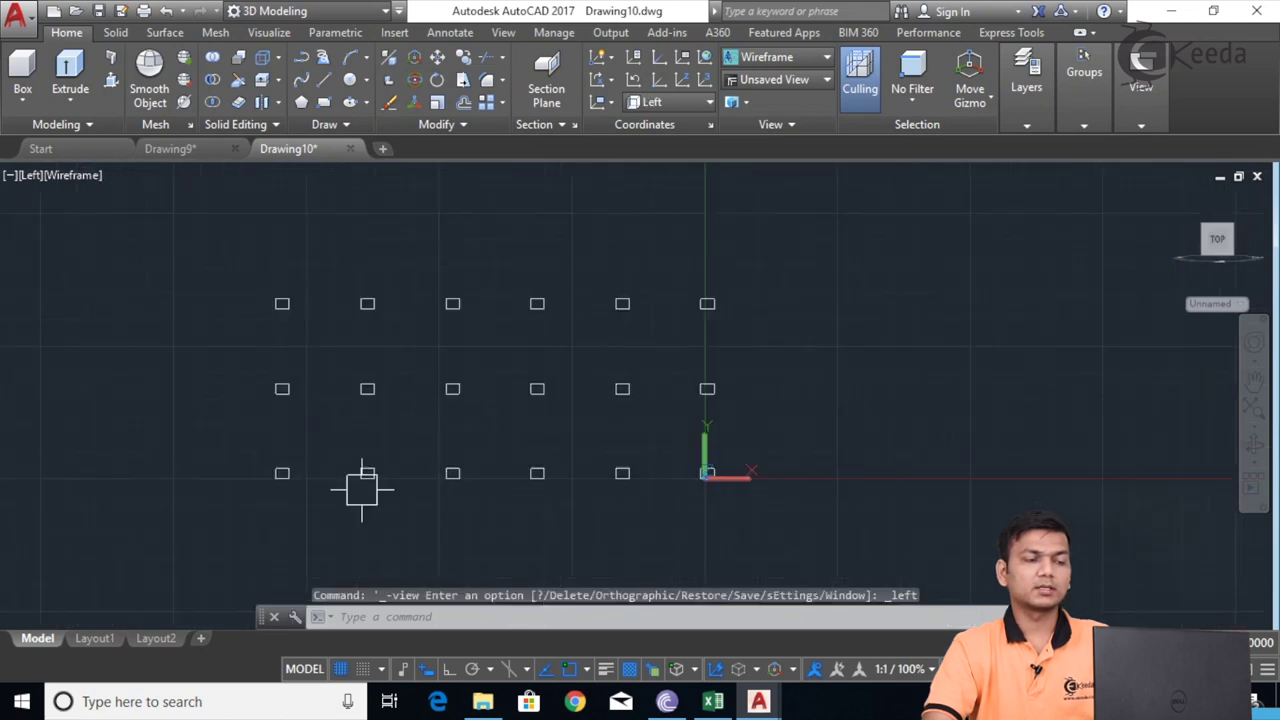
{"action": "middle_click_drag", "start_coordinate": [458, 418], "coordinate": [344, 430], "text": "shift"}
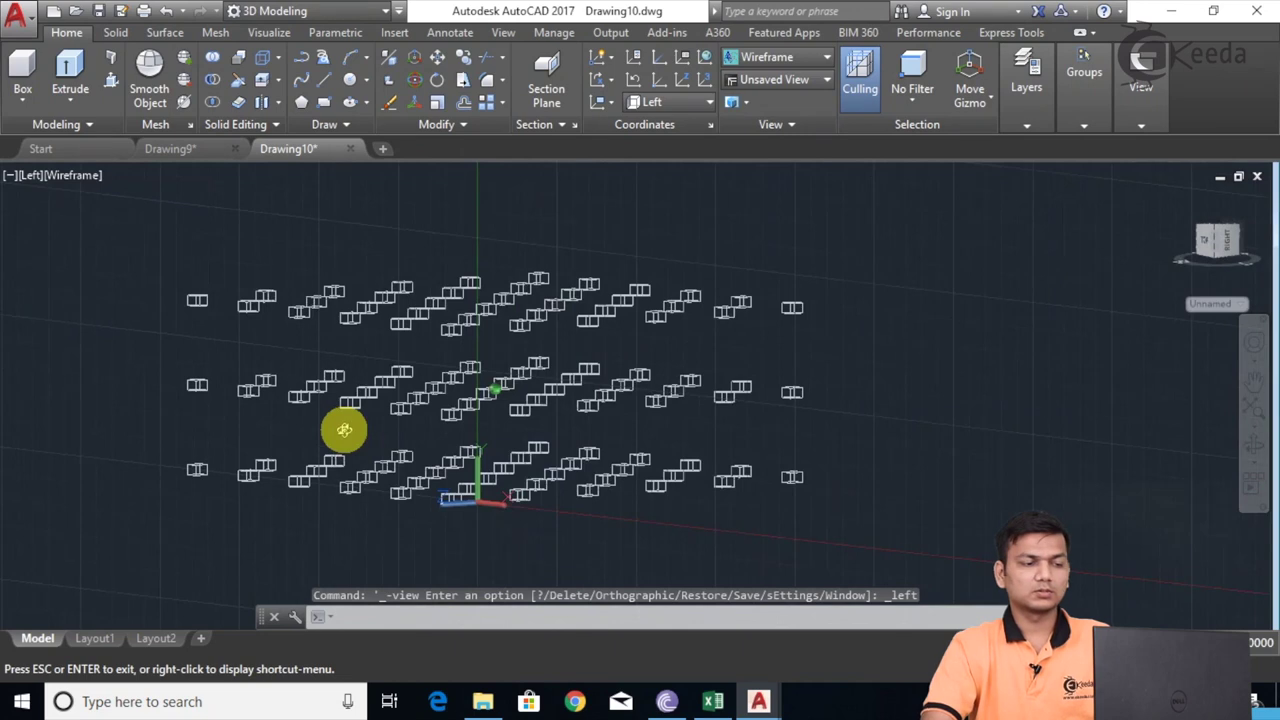
{"action": "middle_click_drag", "start_coordinate": [488, 506], "coordinate": [423, 520], "text": "shift"}
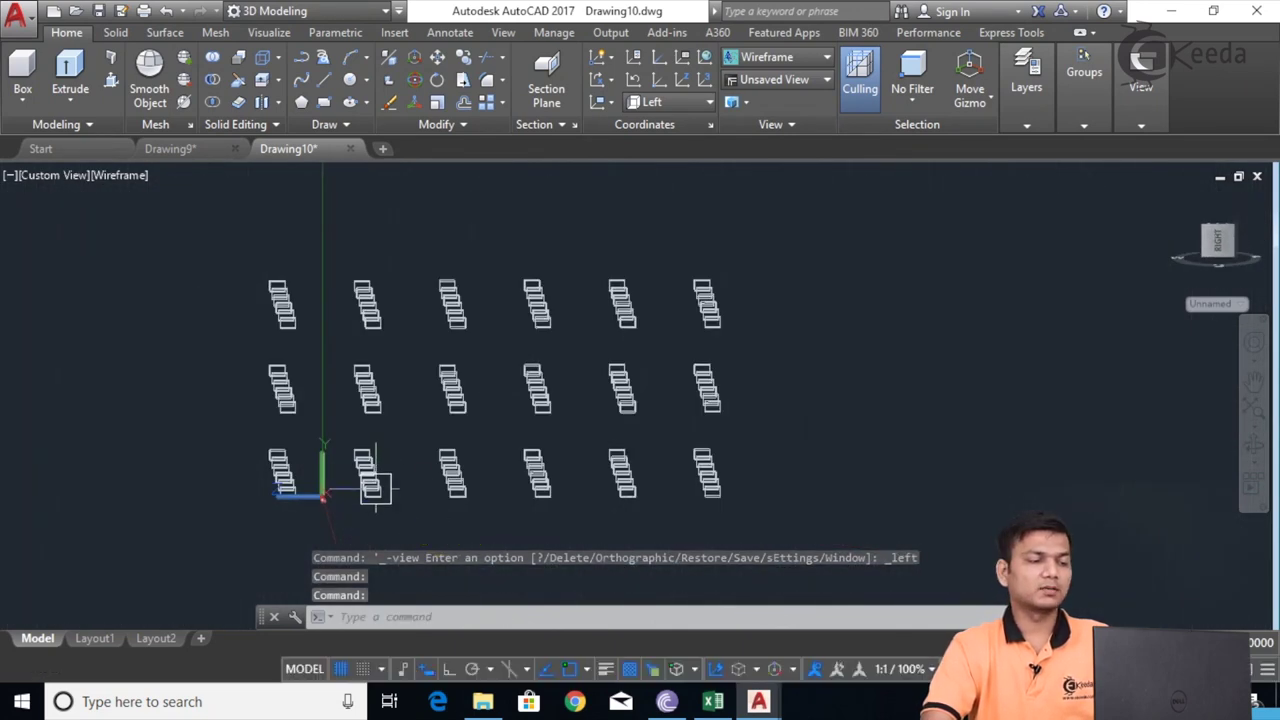
{"action": "mouse_move", "coordinate": [429, 451]}
{"action": "middle_mouse_down", "text": "shift"}
{"action": "mouse_move", "coordinate": [437, 437]}
{"action": "mouse_move", "coordinate": [425, 437]}
{"action": "middle_mouse_up", "text": "shift"}
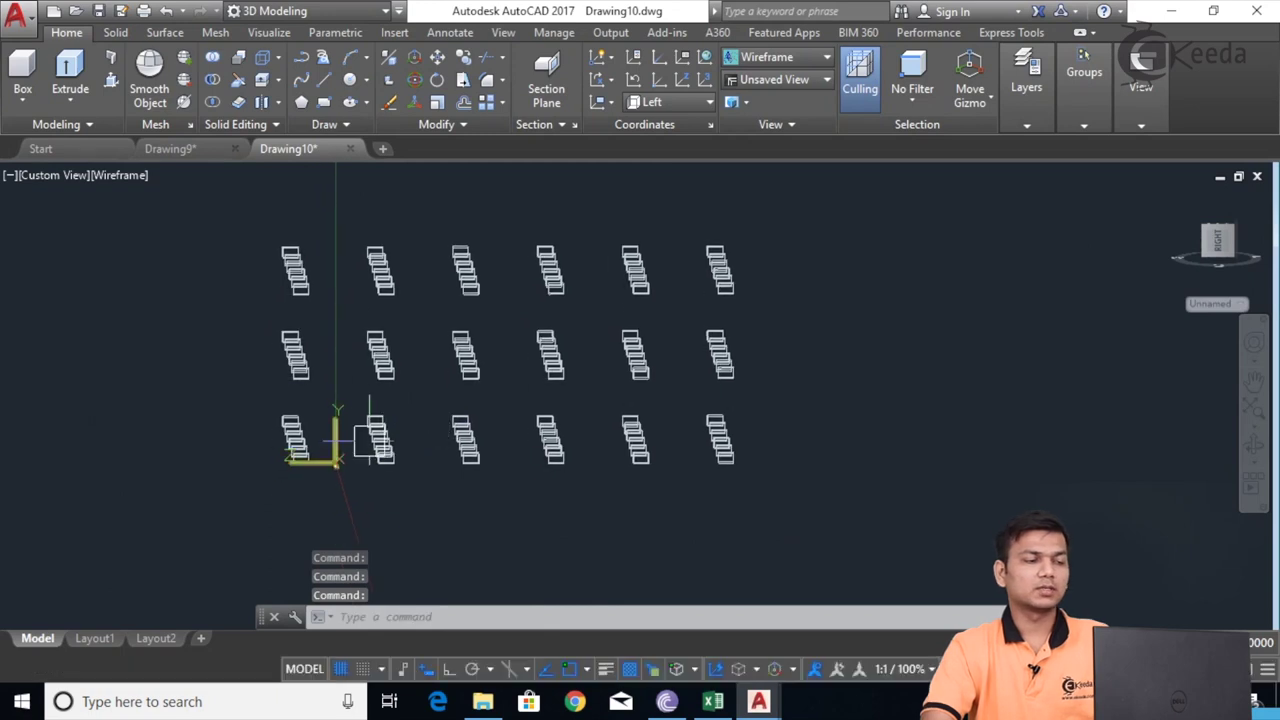
{"action": "mouse_move", "coordinate": [351, 391]}
{"action": "middle_mouse_down", "text": "shift"}
{"action": "mouse_move", "coordinate": [391, 397]}
{"action": "mouse_move", "coordinate": [349, 406]}
{"action": "middle_mouse_up", "text": "shift"}
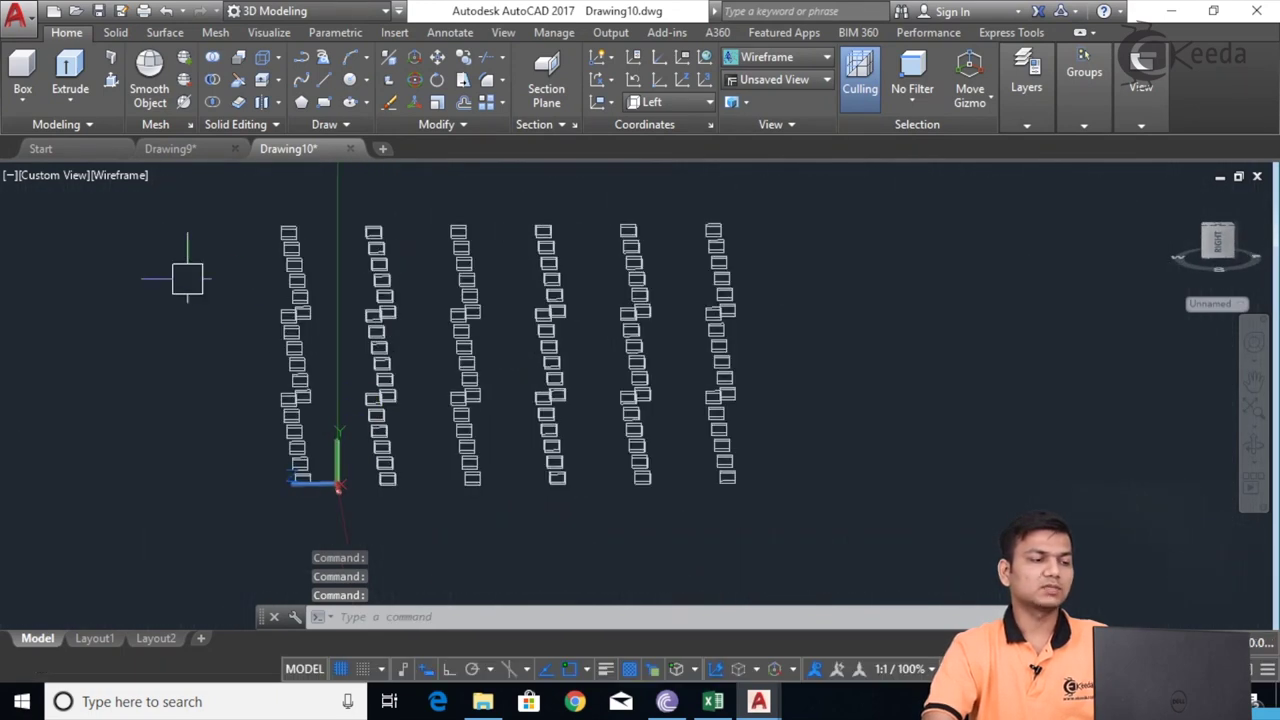
{"action": "scroll", "coordinate": [322, 300], "scroll_direction": "down", "scroll_amount": 2}
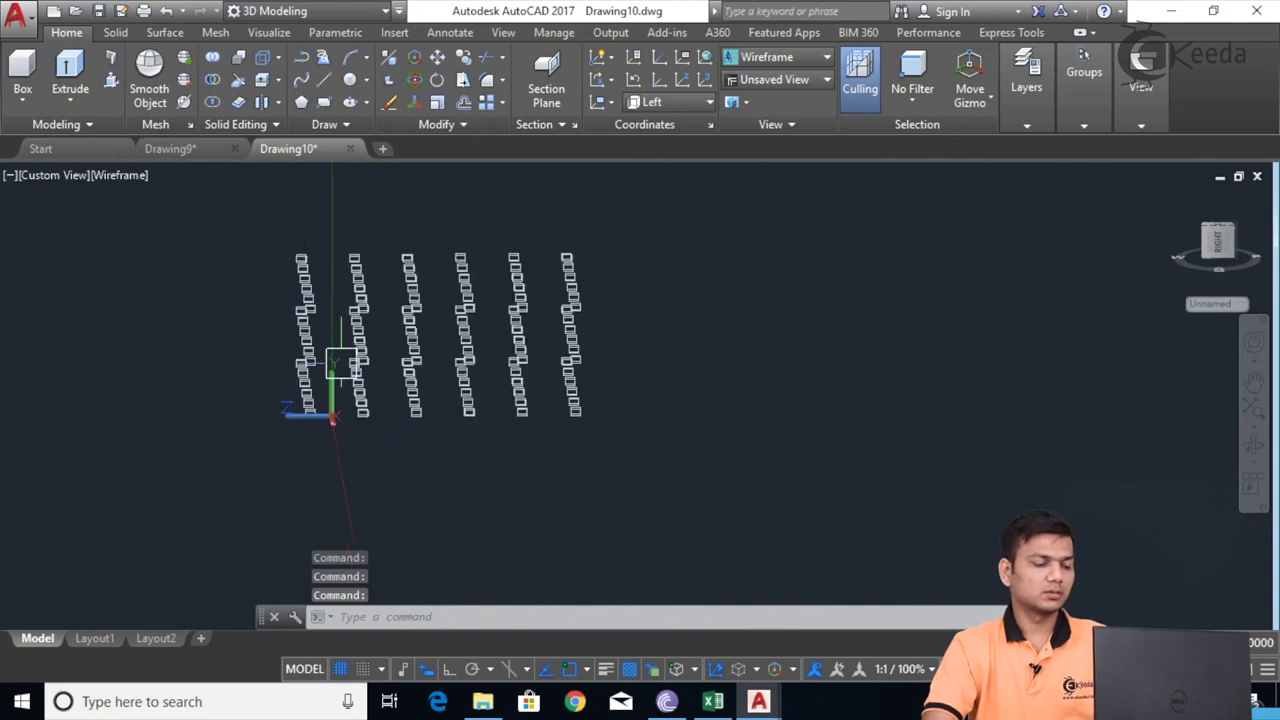
{"action": "key", "text": "ctrl+z"}
{"action": "key", "text": "ctrl+z"}
{"action": "key", "text": "ctrl+z"}
{"action": "key", "text": "ctrl+z"}
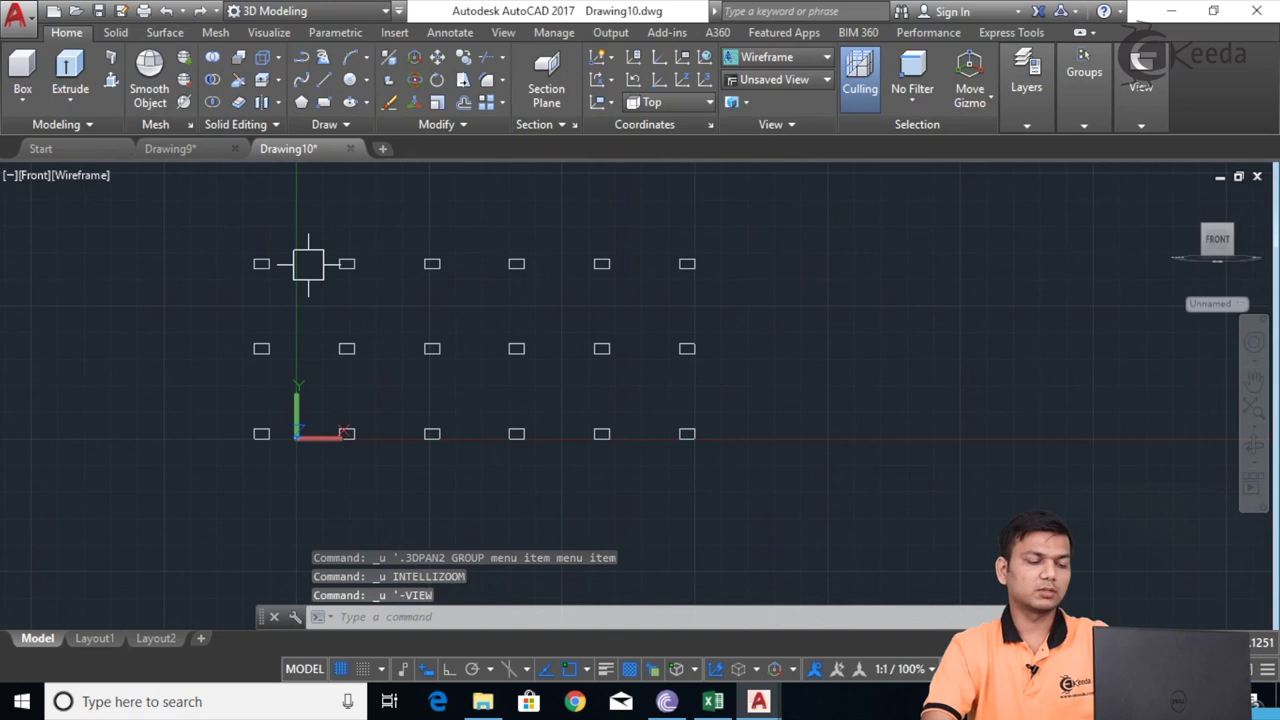
Create a new drawing from the acad3D template and draw a circle on the ground plane beside the origin.
{"action": "key", "text": "ctrl+n"}
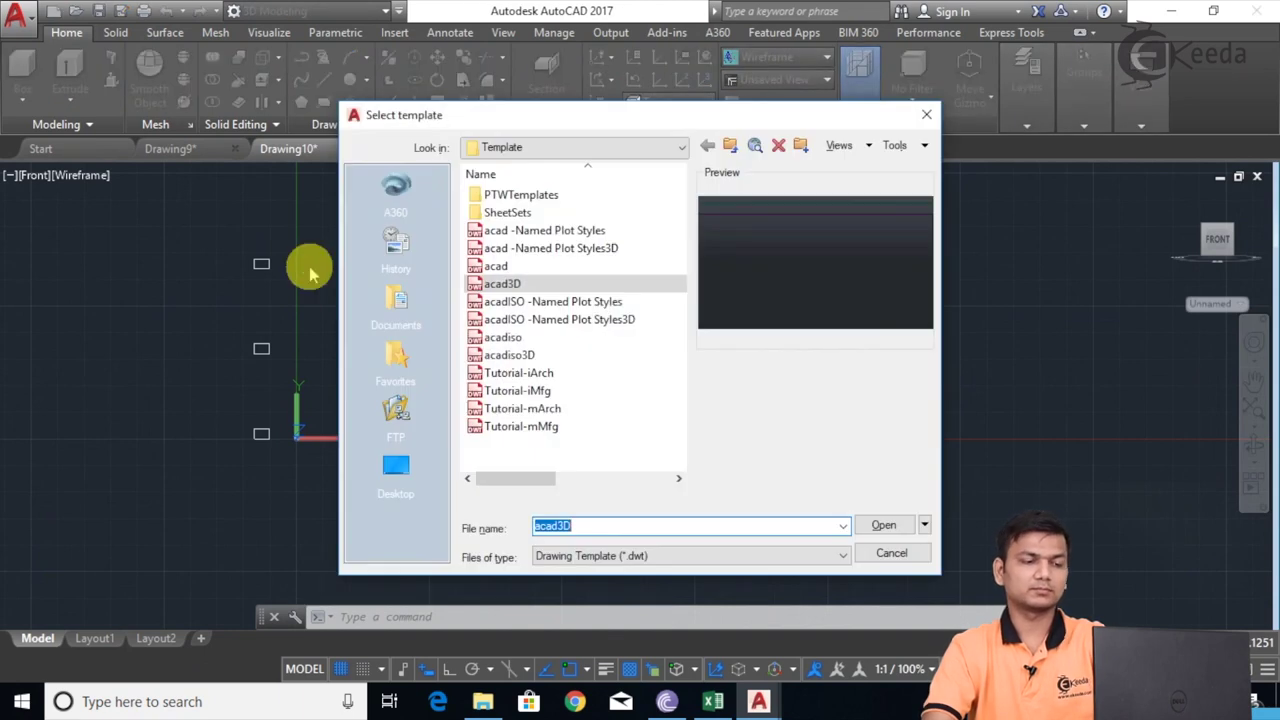
{"action": "key", "text": "Return"}
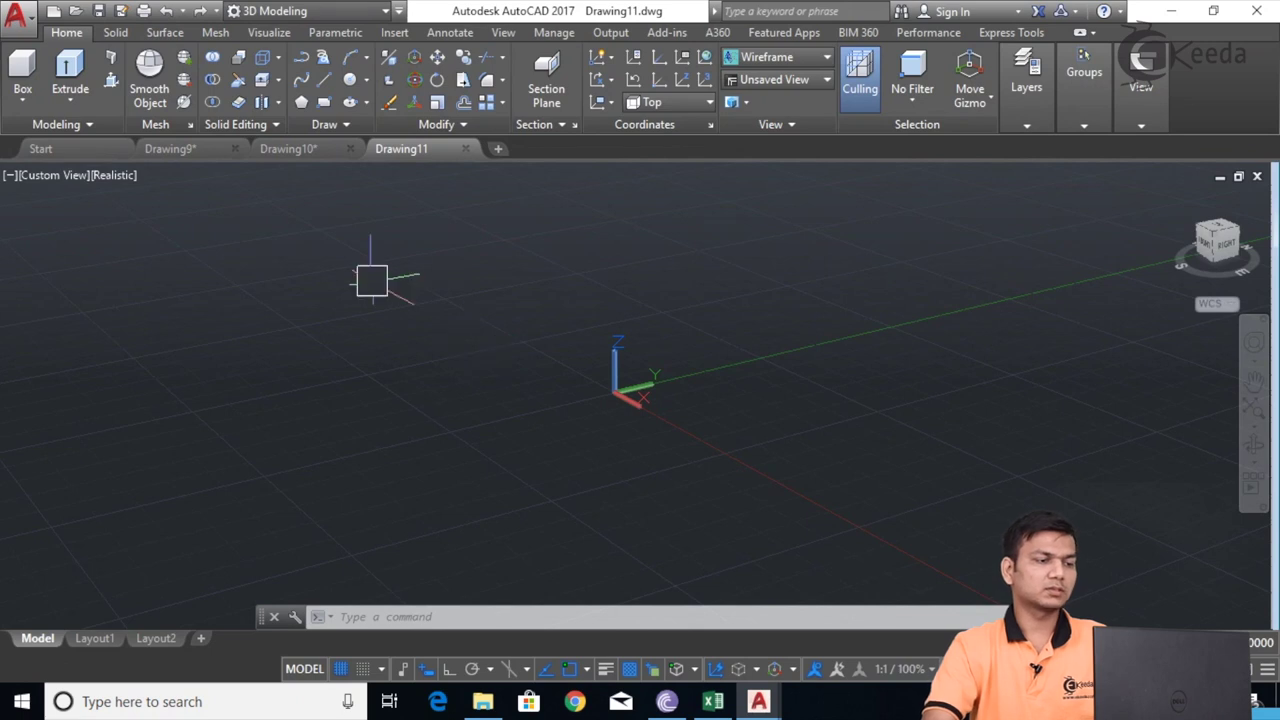
{"action": "type", "text": "c"}
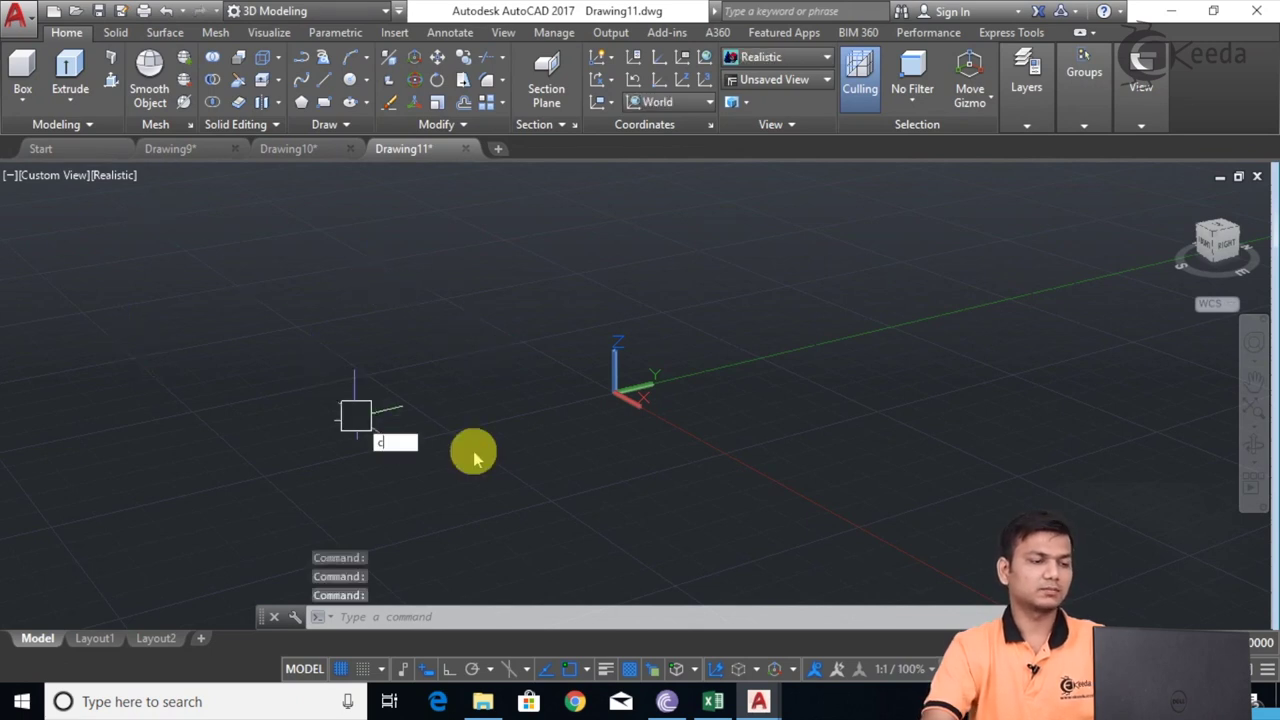
{"action": "key", "text": "Return"}
{"action": "left_click", "coordinate": [545, 350]}
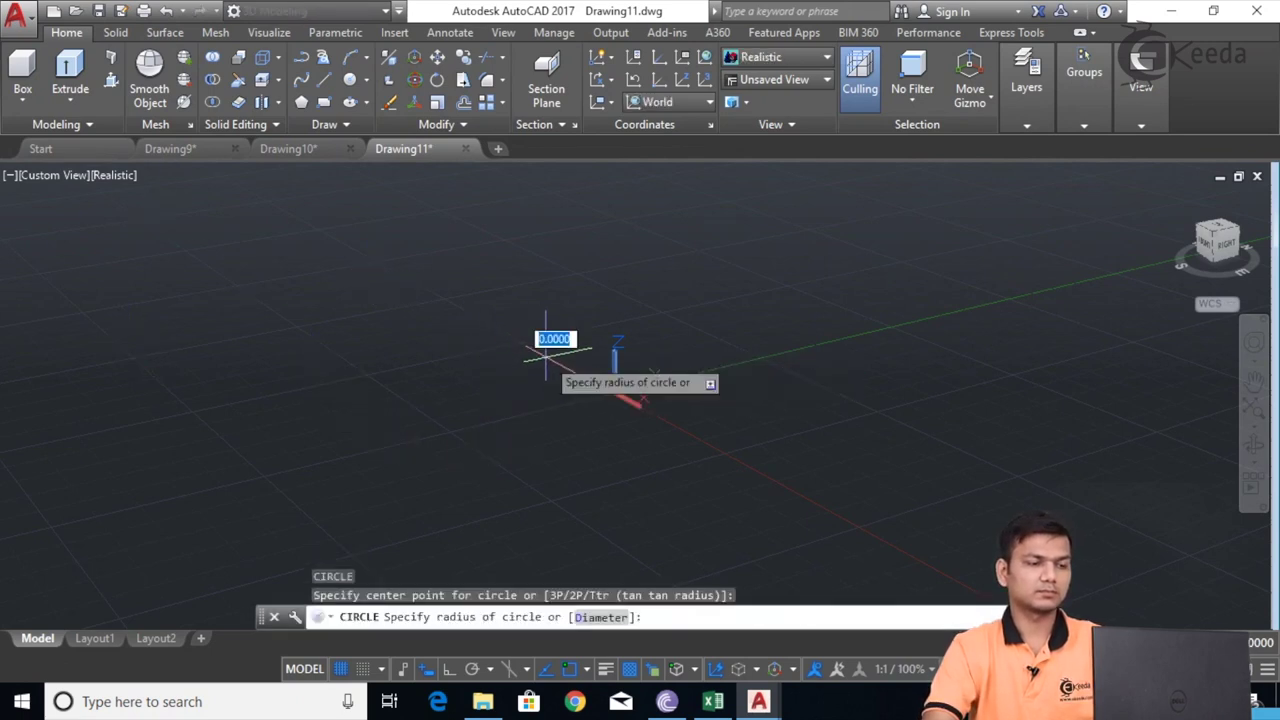
{"action": "left_click", "coordinate": [555, 337]}
Extrude the circle upward about 56 units into a solid cylinder.
{"action": "type", "text": "ext"}
{"action": "key", "text": "Return"}
{"action": "left_click", "coordinate": [503, 364]}
{"action": "key", "text": "Return"}
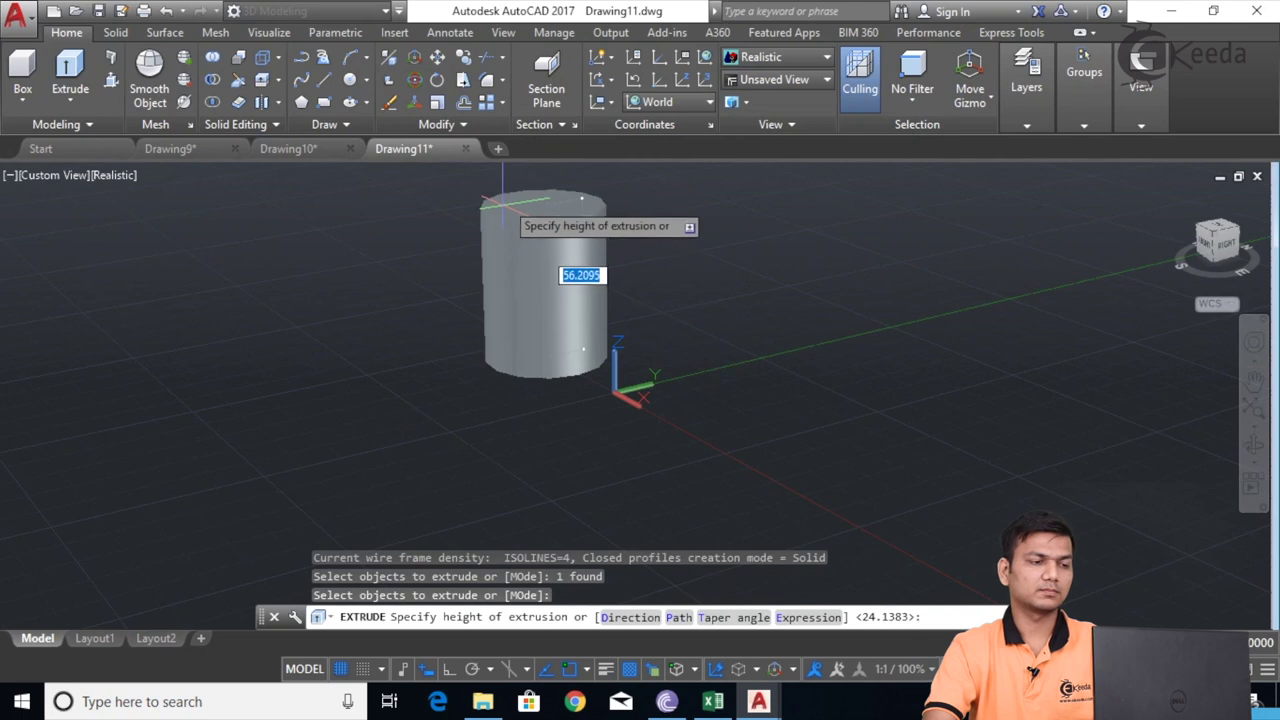
{"action": "left_click", "coordinate": [503, 202]}
Change the visual style of the view from Realistic to 2D Wireframe.
{"action": "left_click", "coordinate": [112, 178]}
{"action": "left_click", "coordinate": [143, 215]}
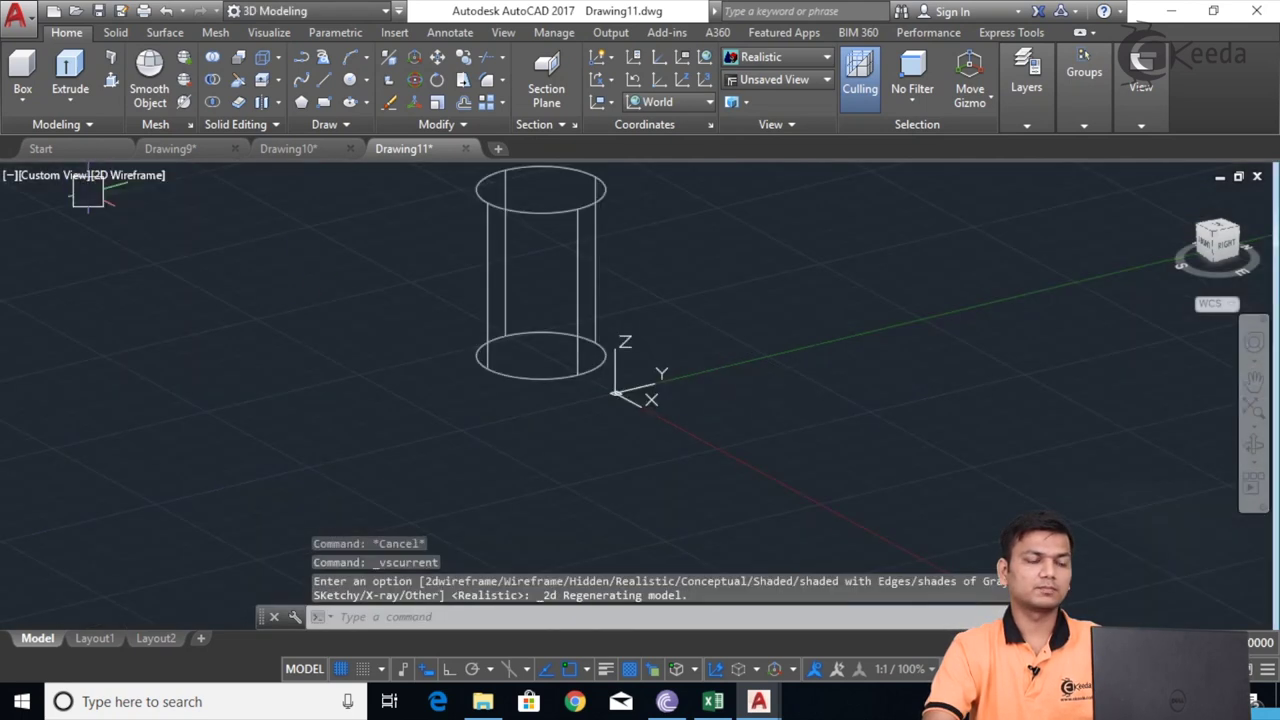
{"action": "scroll", "coordinate": [714, 400], "scroll_direction": "down", "scroll_amount": 5}
{"action": "middle_click_drag", "start_coordinate": [737, 409], "coordinate": [632, 395]}
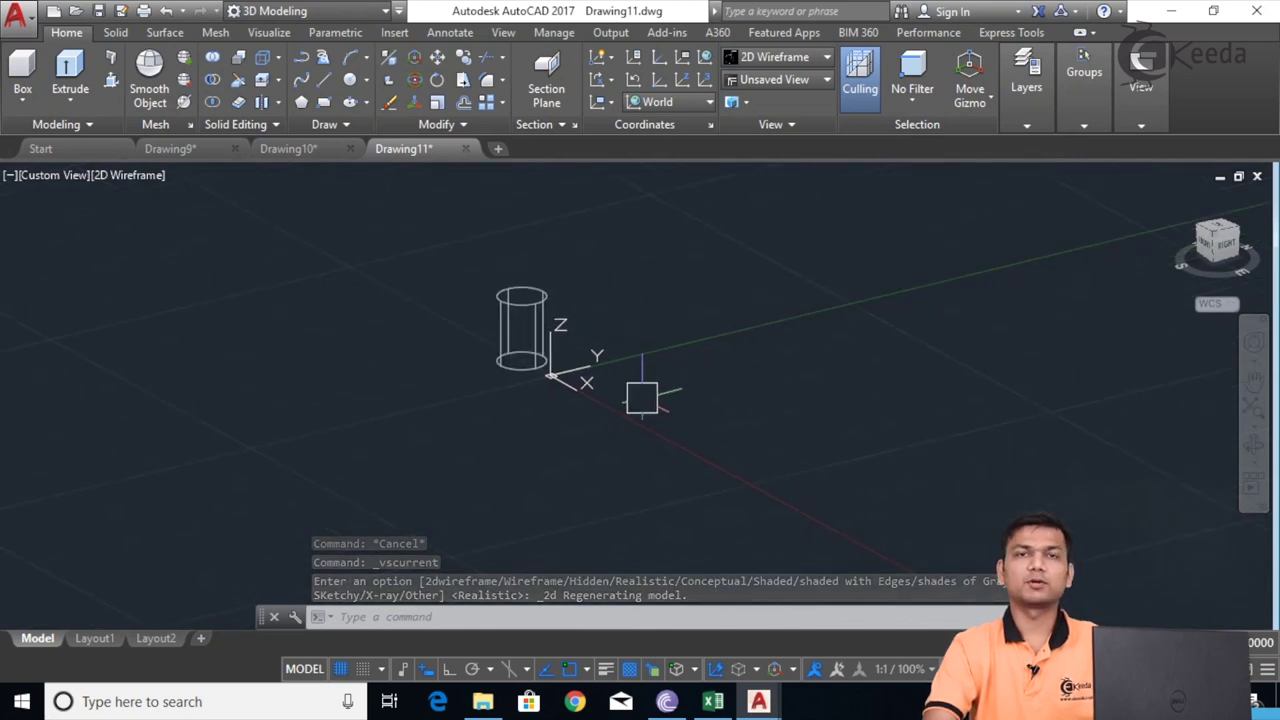
Draw a vertical line along Z near the X axis, away from the cylinder, with Ortho on.
{"action": "type", "text": "l"}
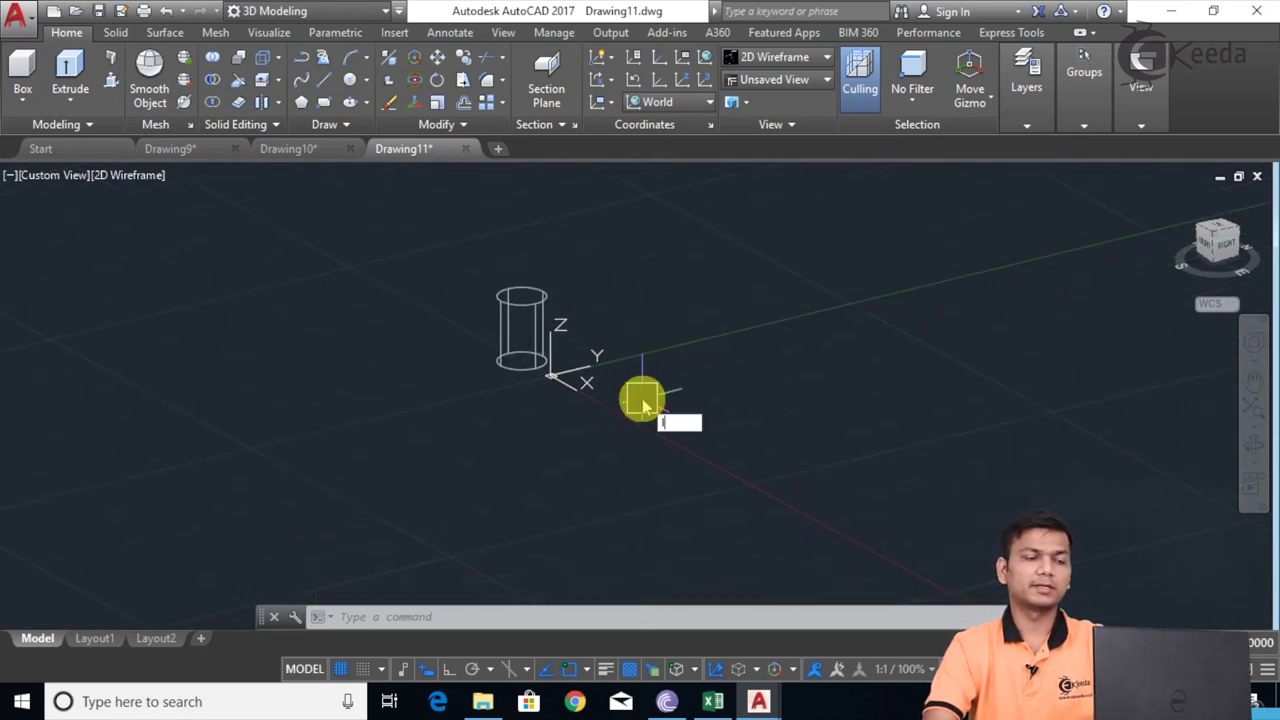
{"action": "key", "text": "Return"}
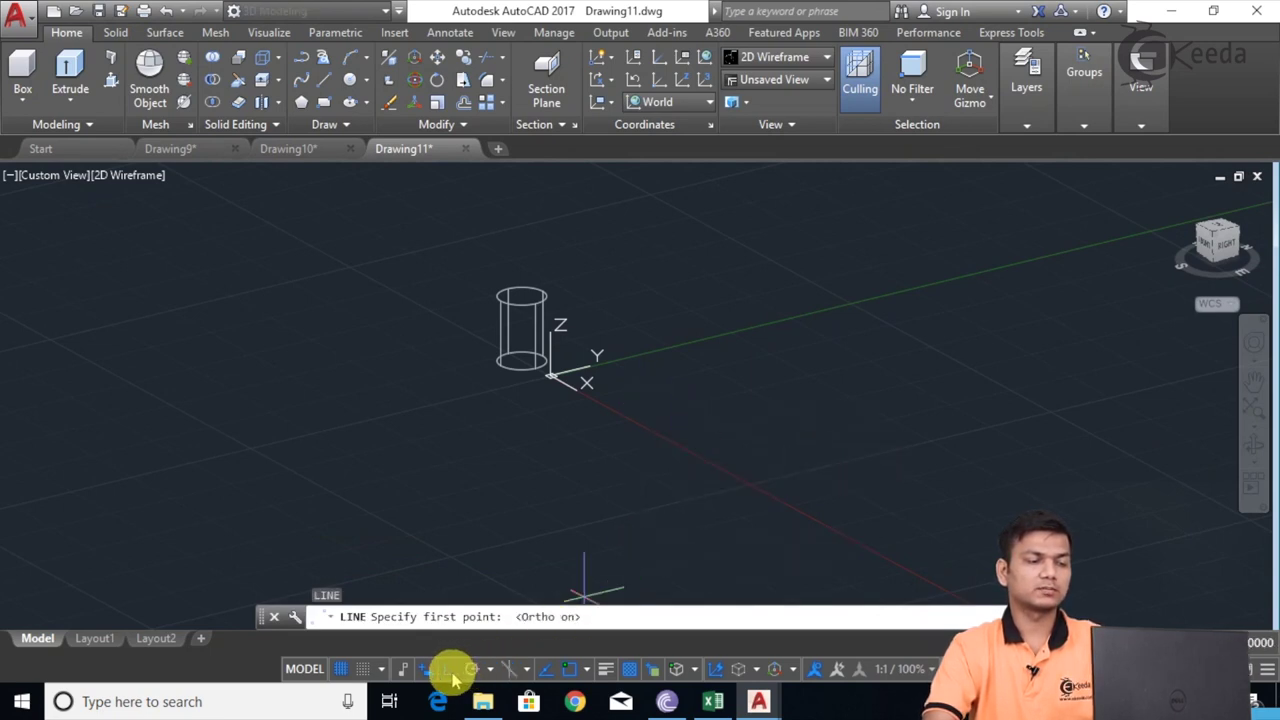
{"action": "left_click", "coordinate": [681, 440]}
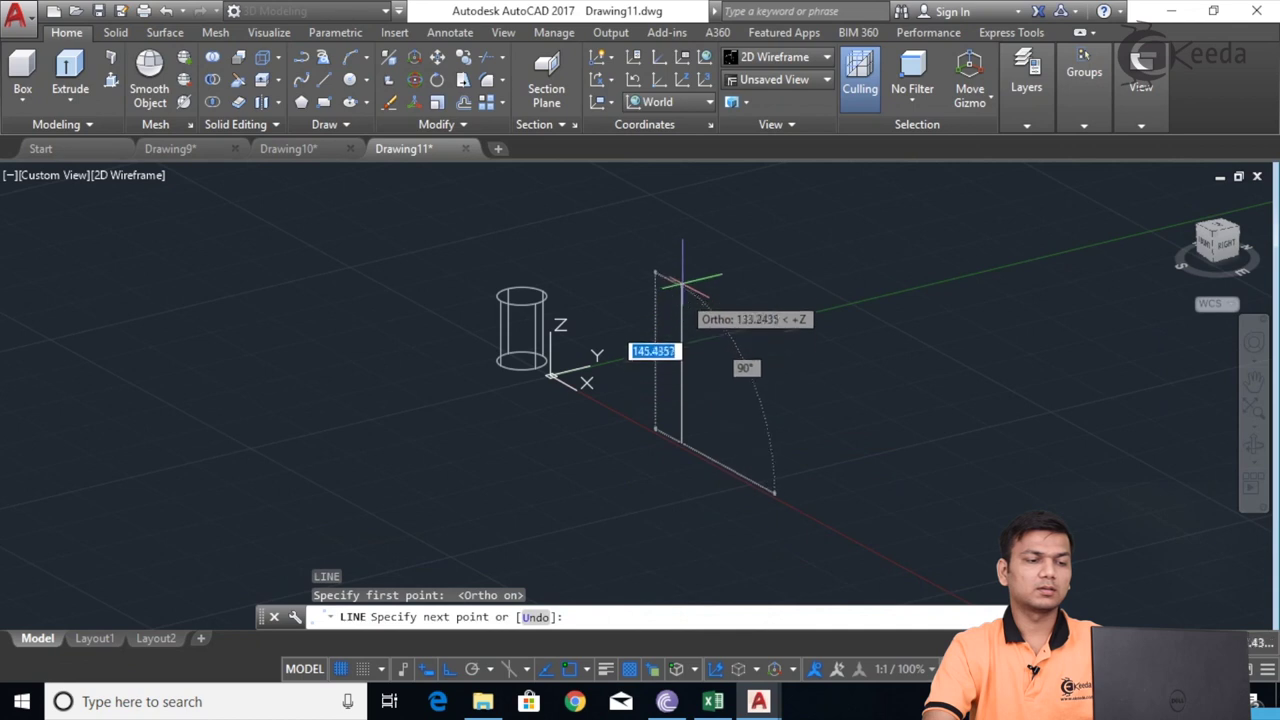
{"action": "left_click", "coordinate": [681, 240]}
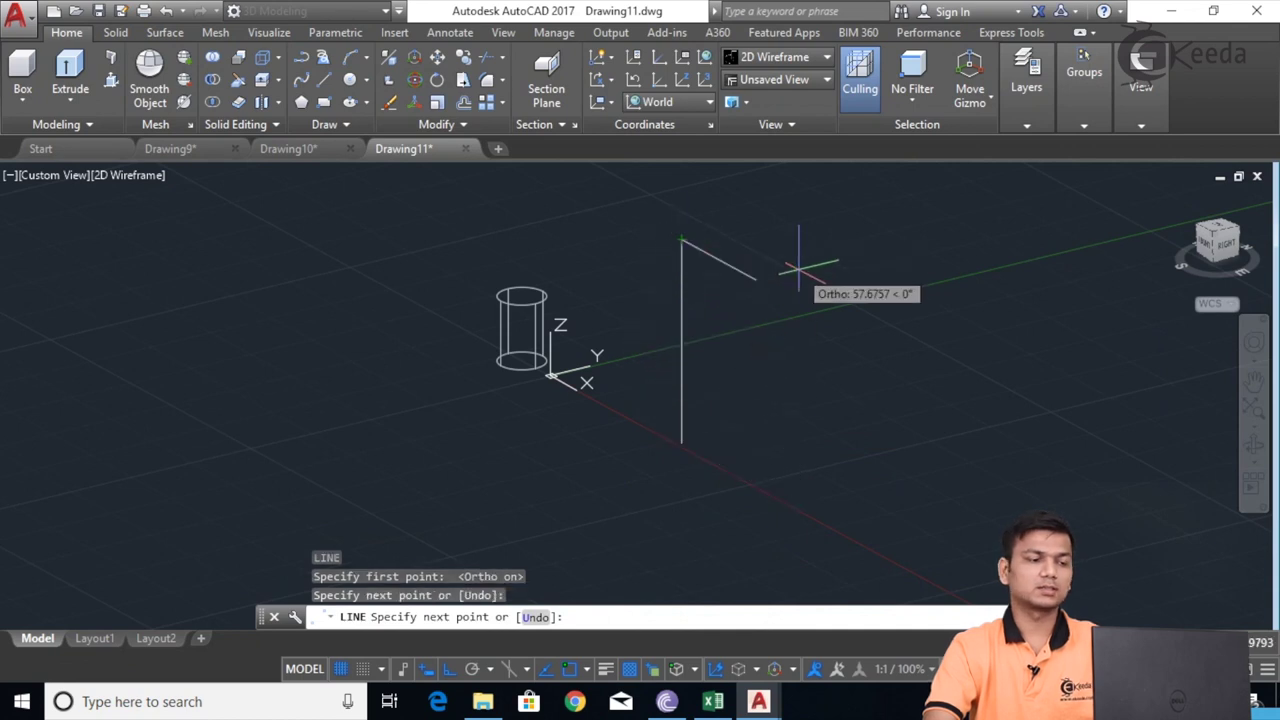
{"action": "key", "text": "Escape"}
{"action": "key", "text": "Escape"}
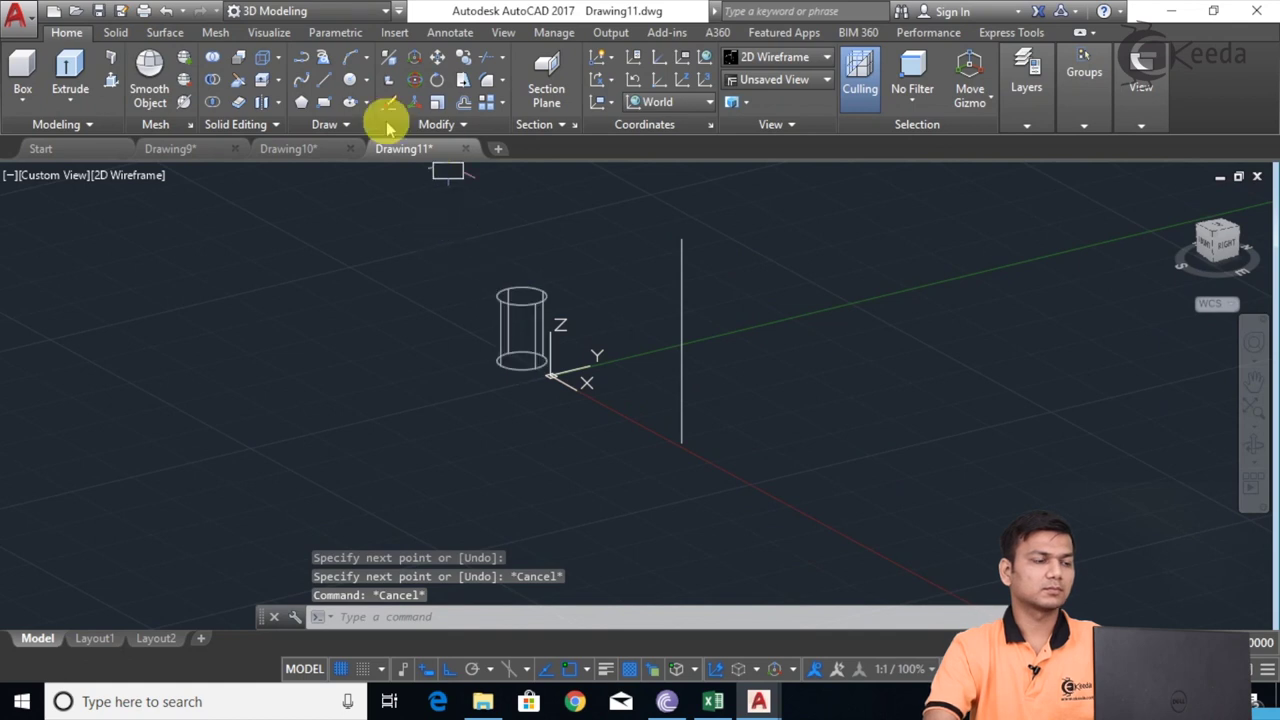
Start a polar 3D Array of the cylinder with 6 items.
{"action": "type", "text": "3DARRAY"}
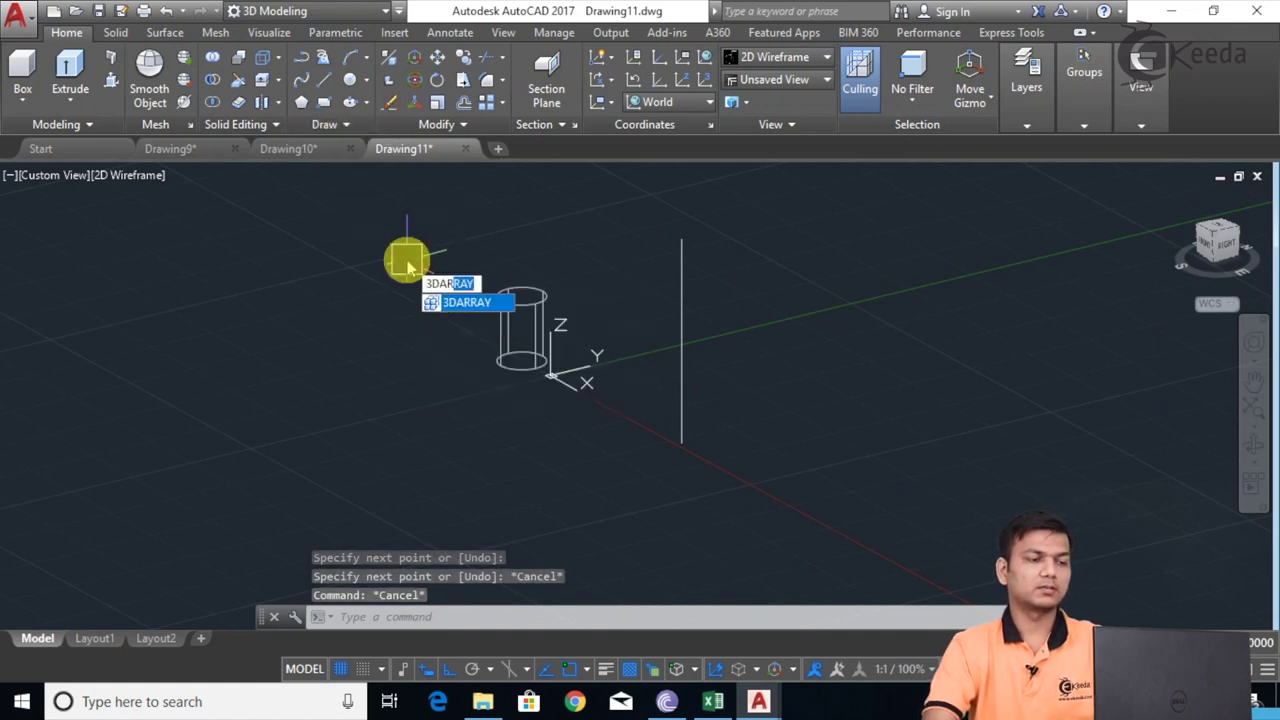
{"action": "key", "text": "Return"}
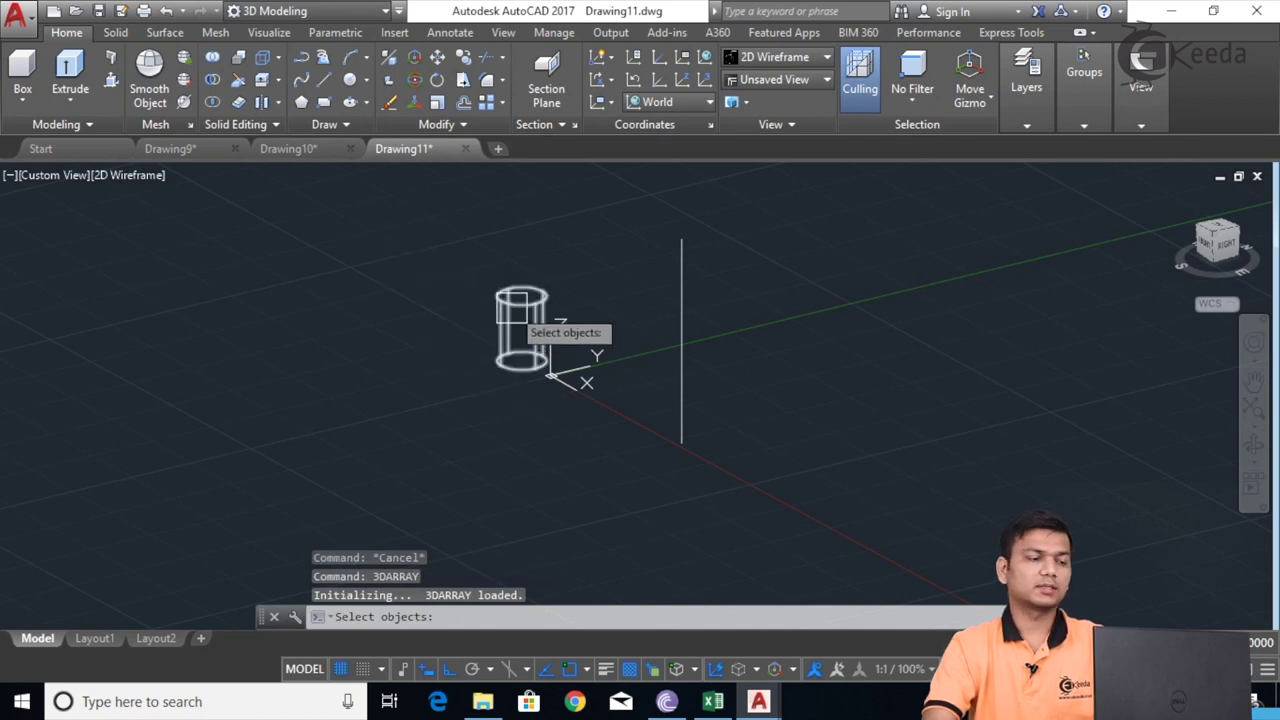
{"action": "left_click", "coordinate": [514, 312]}
{"action": "right_click", "coordinate": [510, 308]}
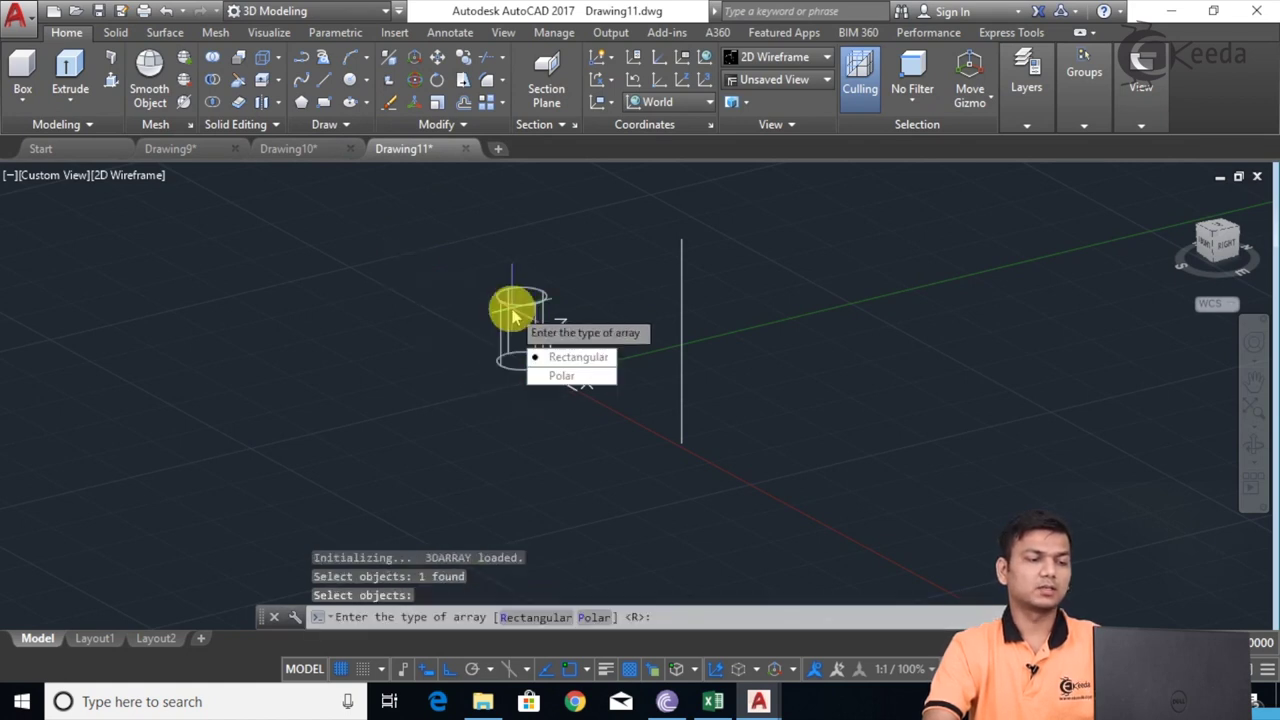
{"action": "left_click", "coordinate": [560, 377]}
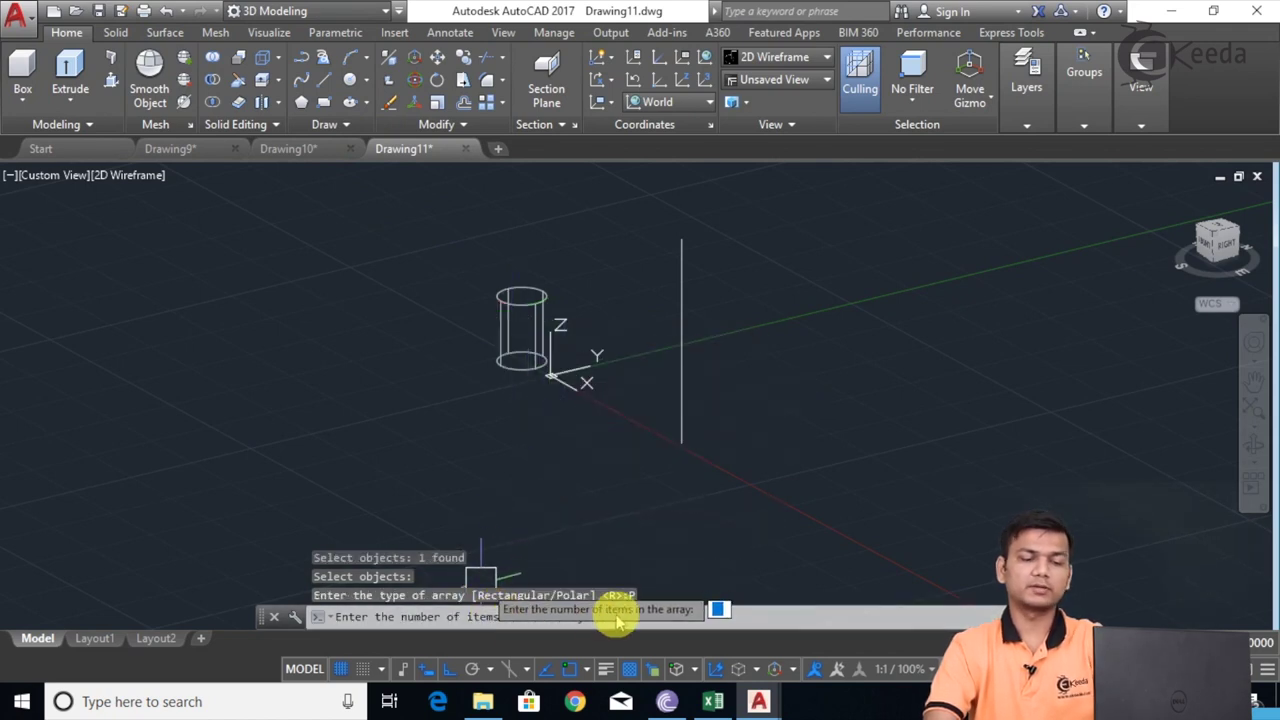
{"action": "type", "text": "6"}
{"action": "key", "text": "Return"}
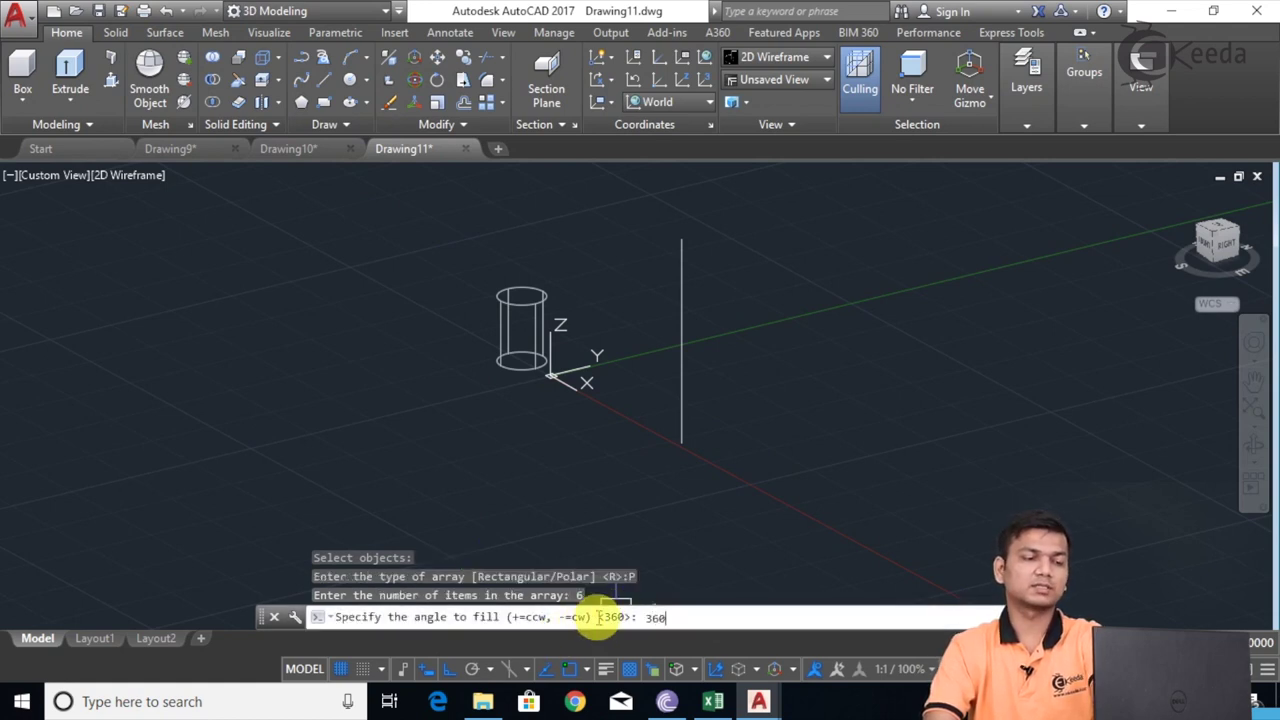
Fill 360 degrees with rotated copies, using the vertical line's lower and upper endpoints as the array's axis.
{"action": "key", "text": "Return"}
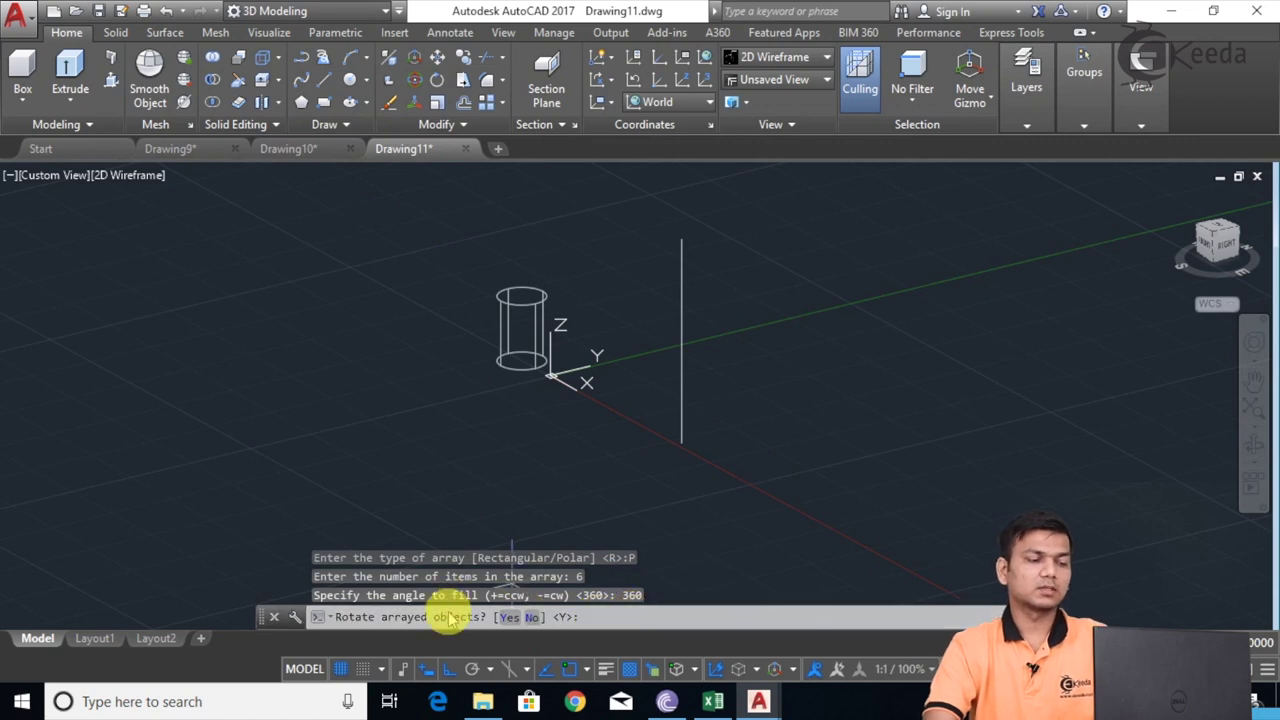
{"action": "key", "text": "Return"}
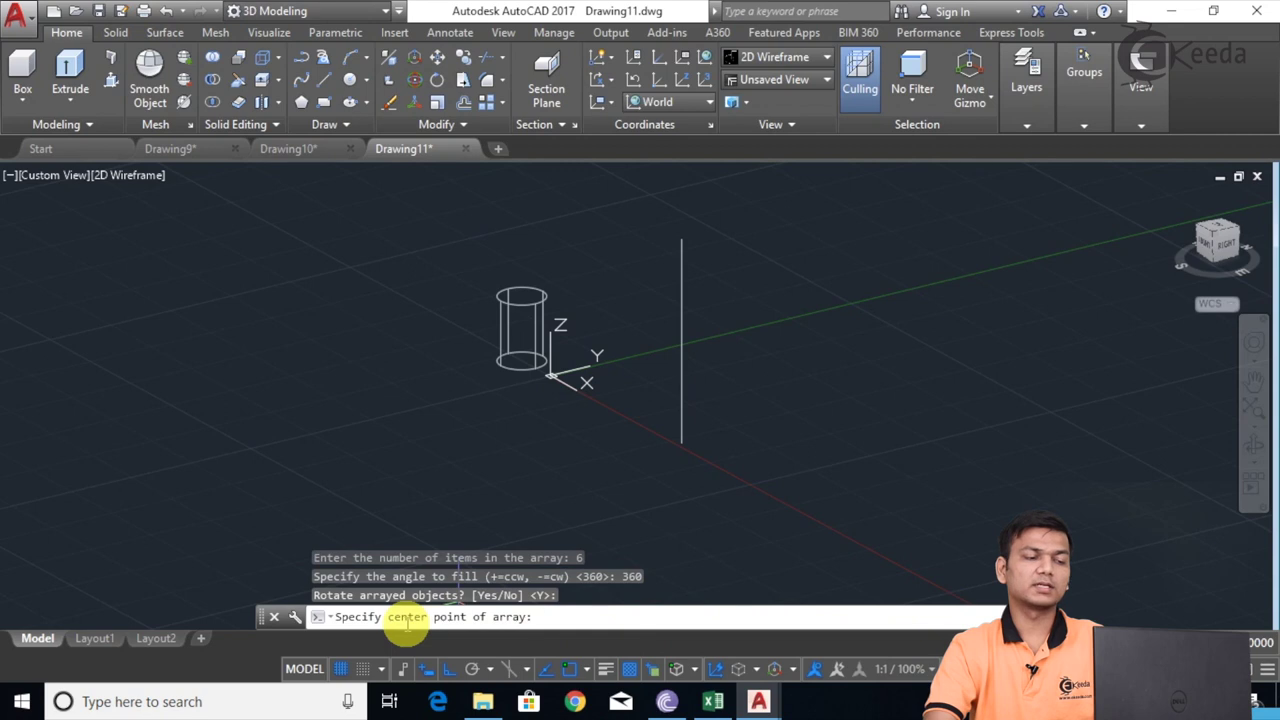
{"action": "left_click", "coordinate": [681, 443]}
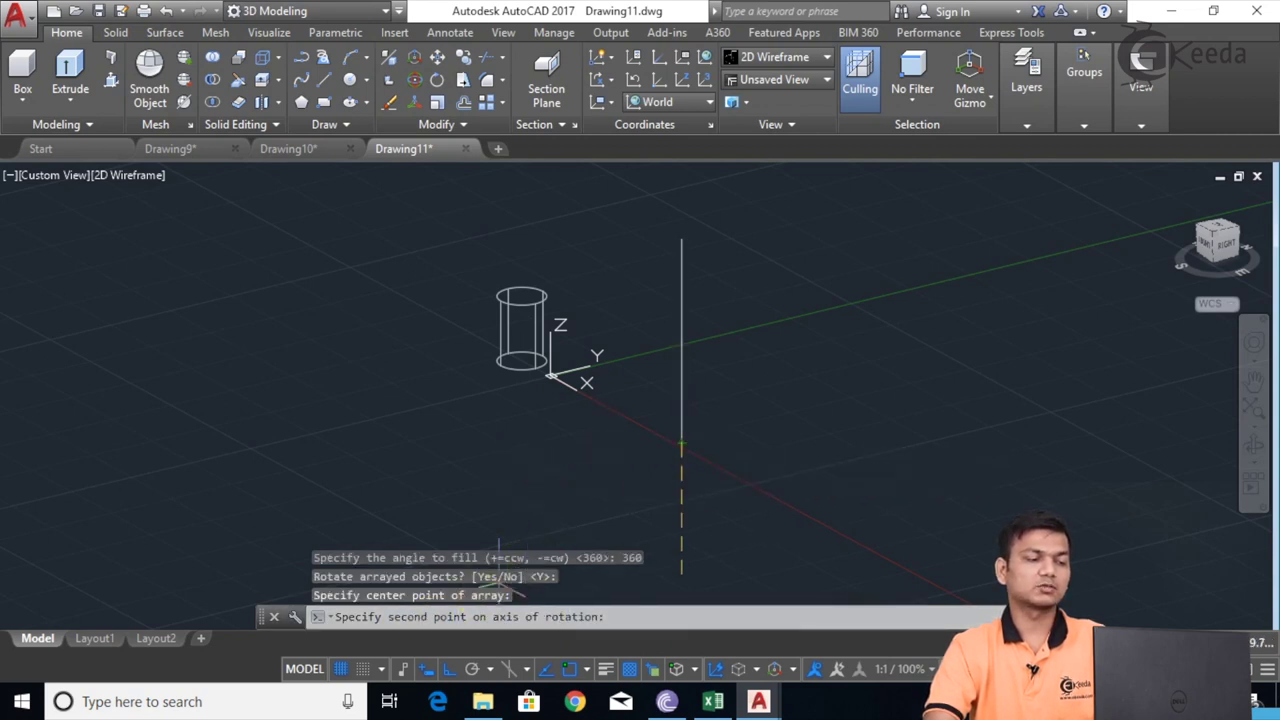
{"action": "left_click", "coordinate": [678, 245]}
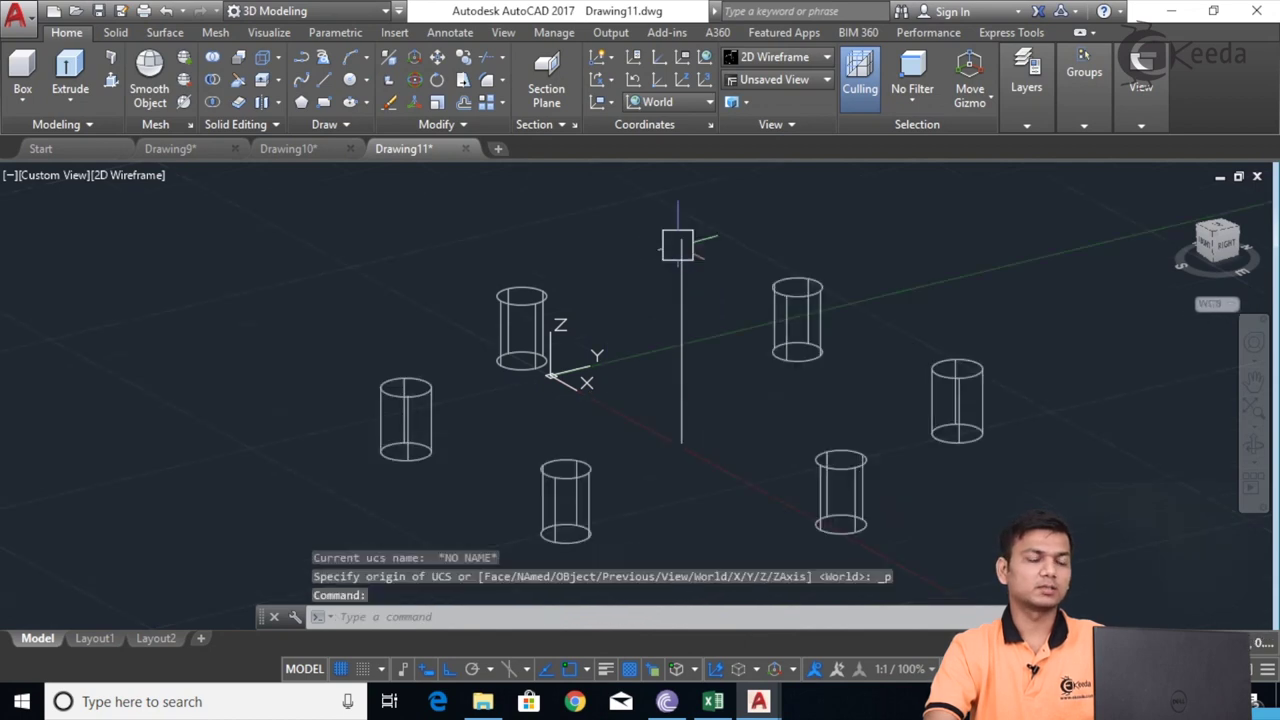
{"action": "scroll", "coordinate": [690, 425], "scroll_direction": "down", "scroll_amount": 3}
{"action": "middle_click_drag", "start_coordinate": [706, 429], "coordinate": [618, 410]}
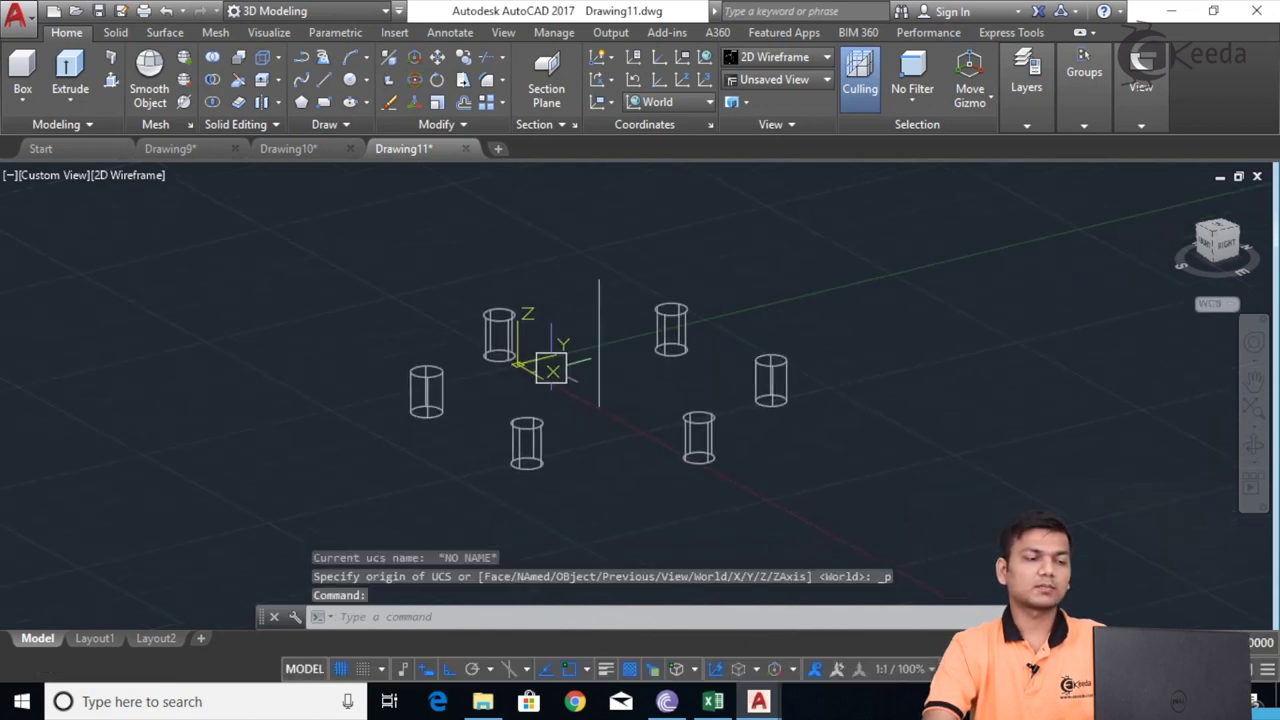